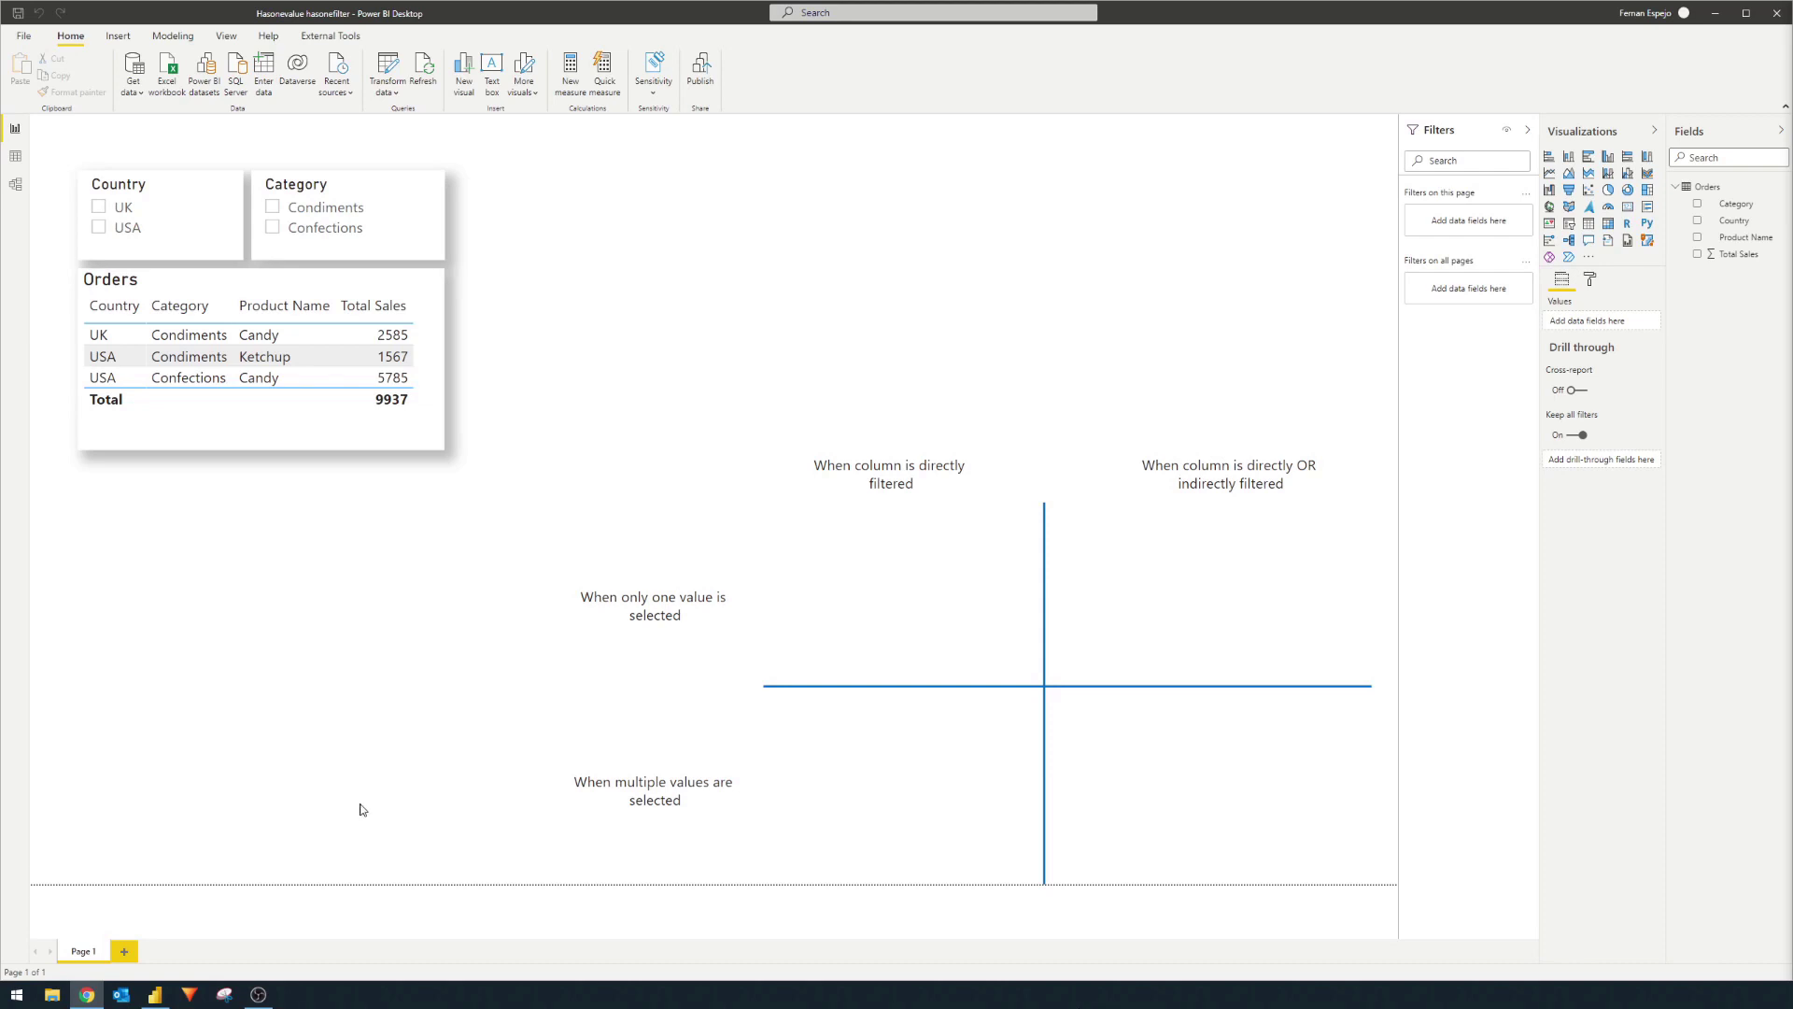
Step: Check the Orders table data, then try UK and USA in the Country slicer and clear it
click(17, 157)
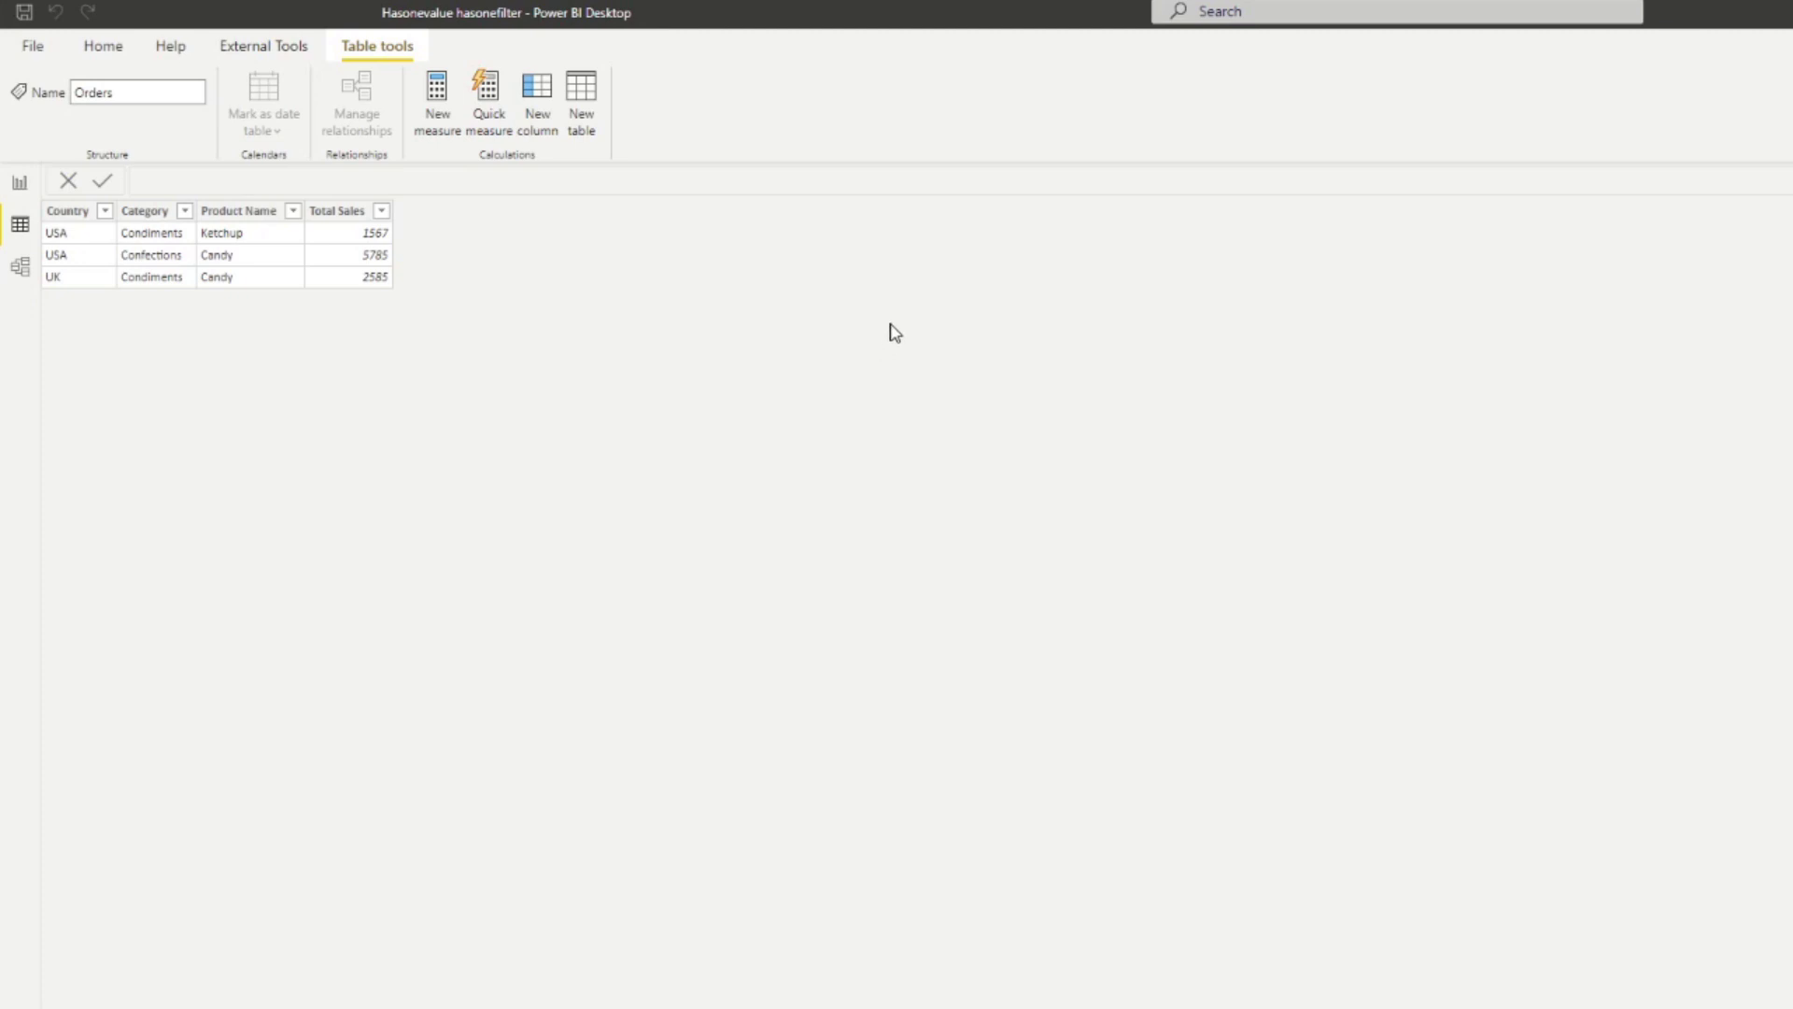
click(21, 184)
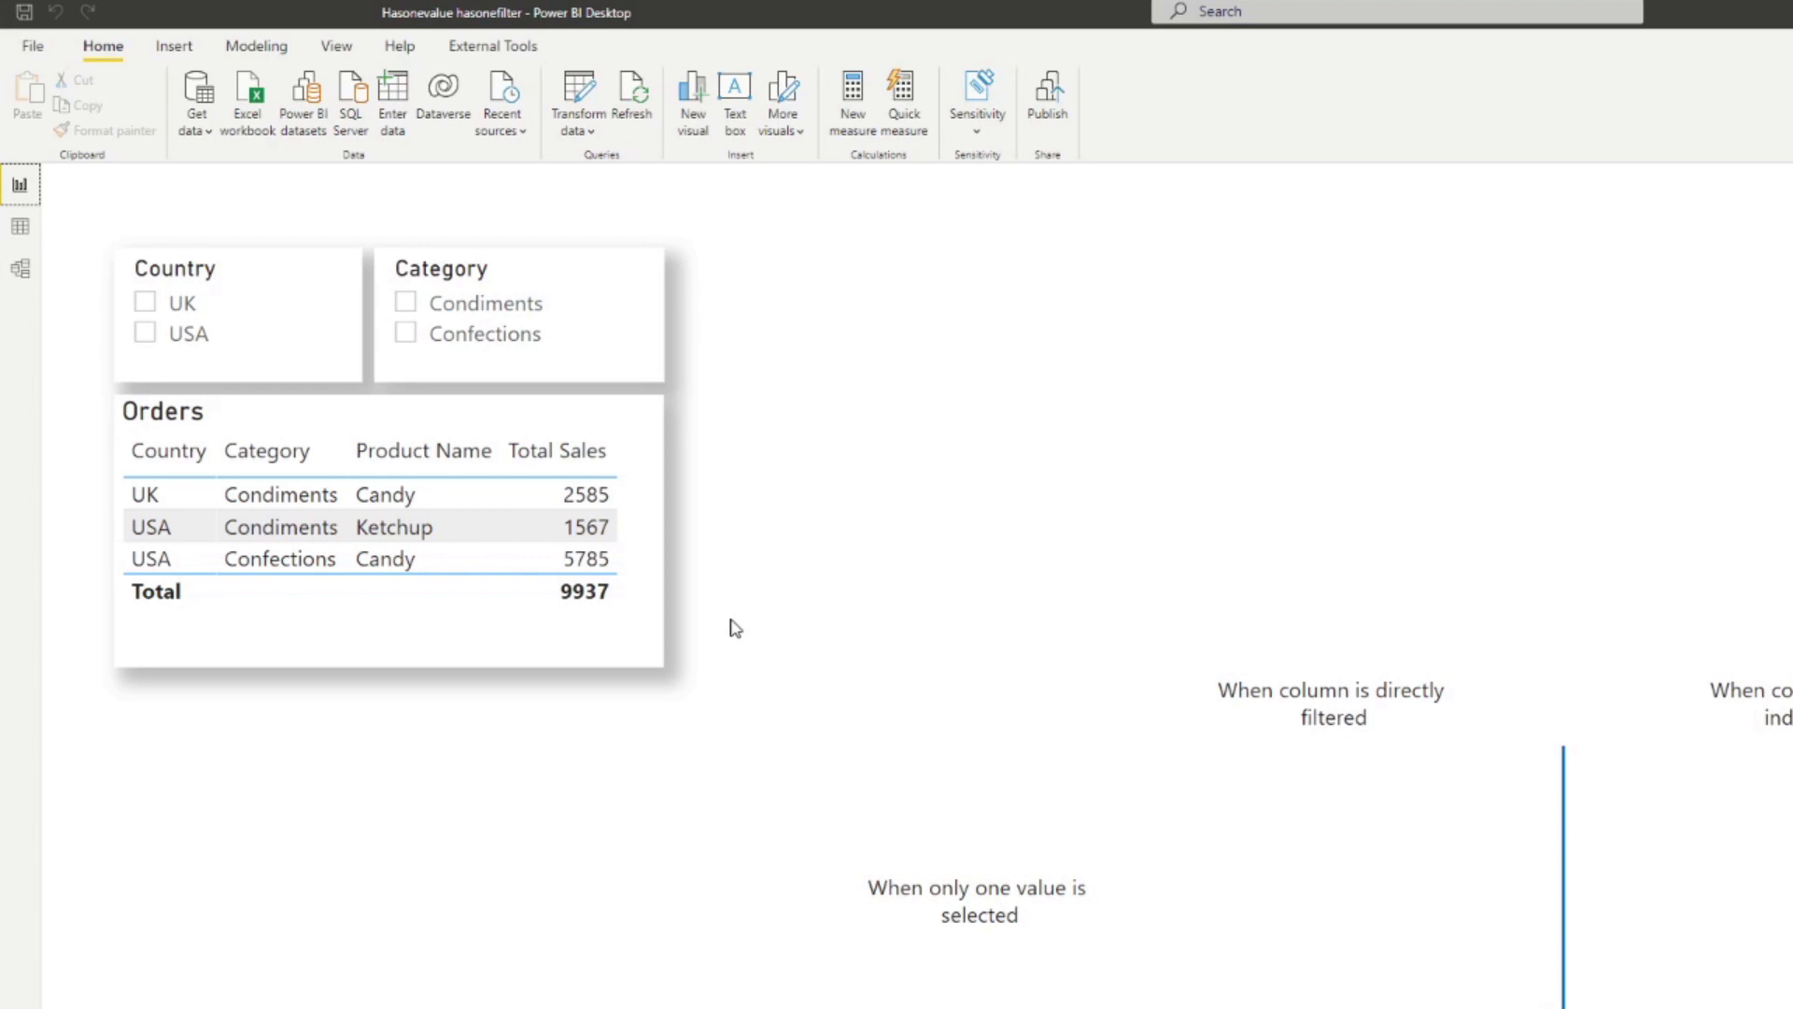
click(187, 310)
click(194, 332)
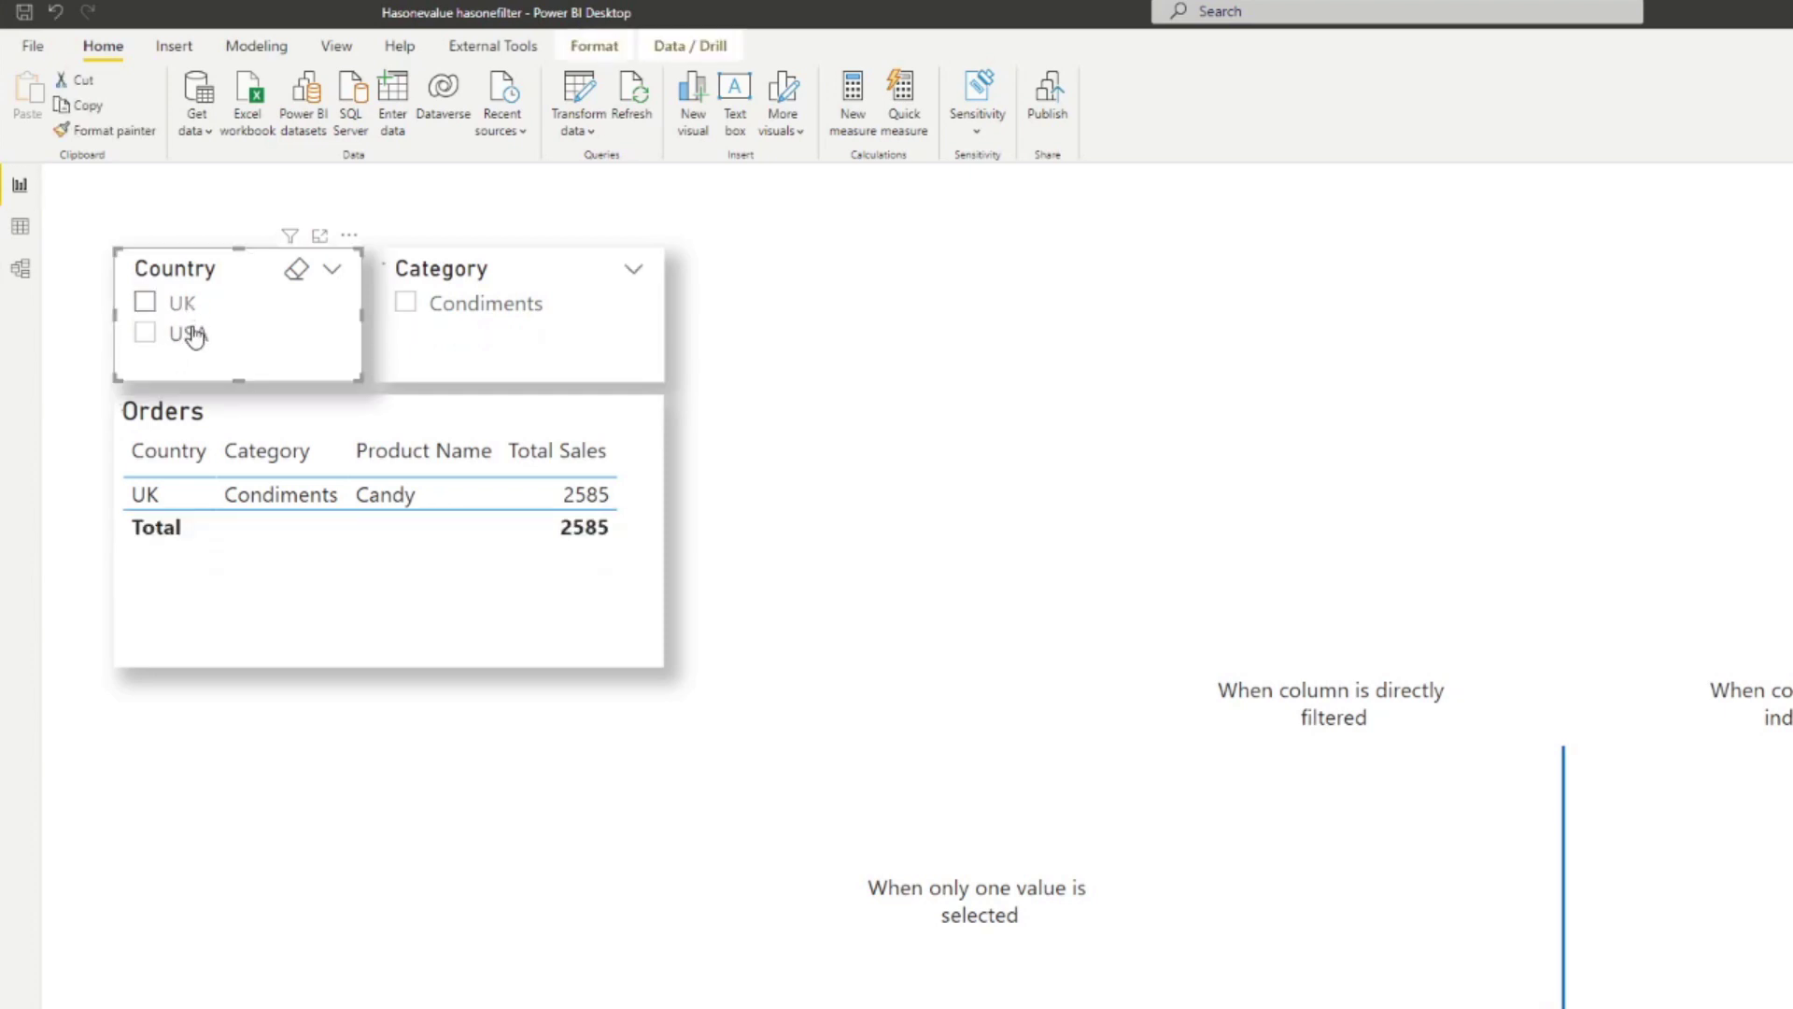
click(193, 334)
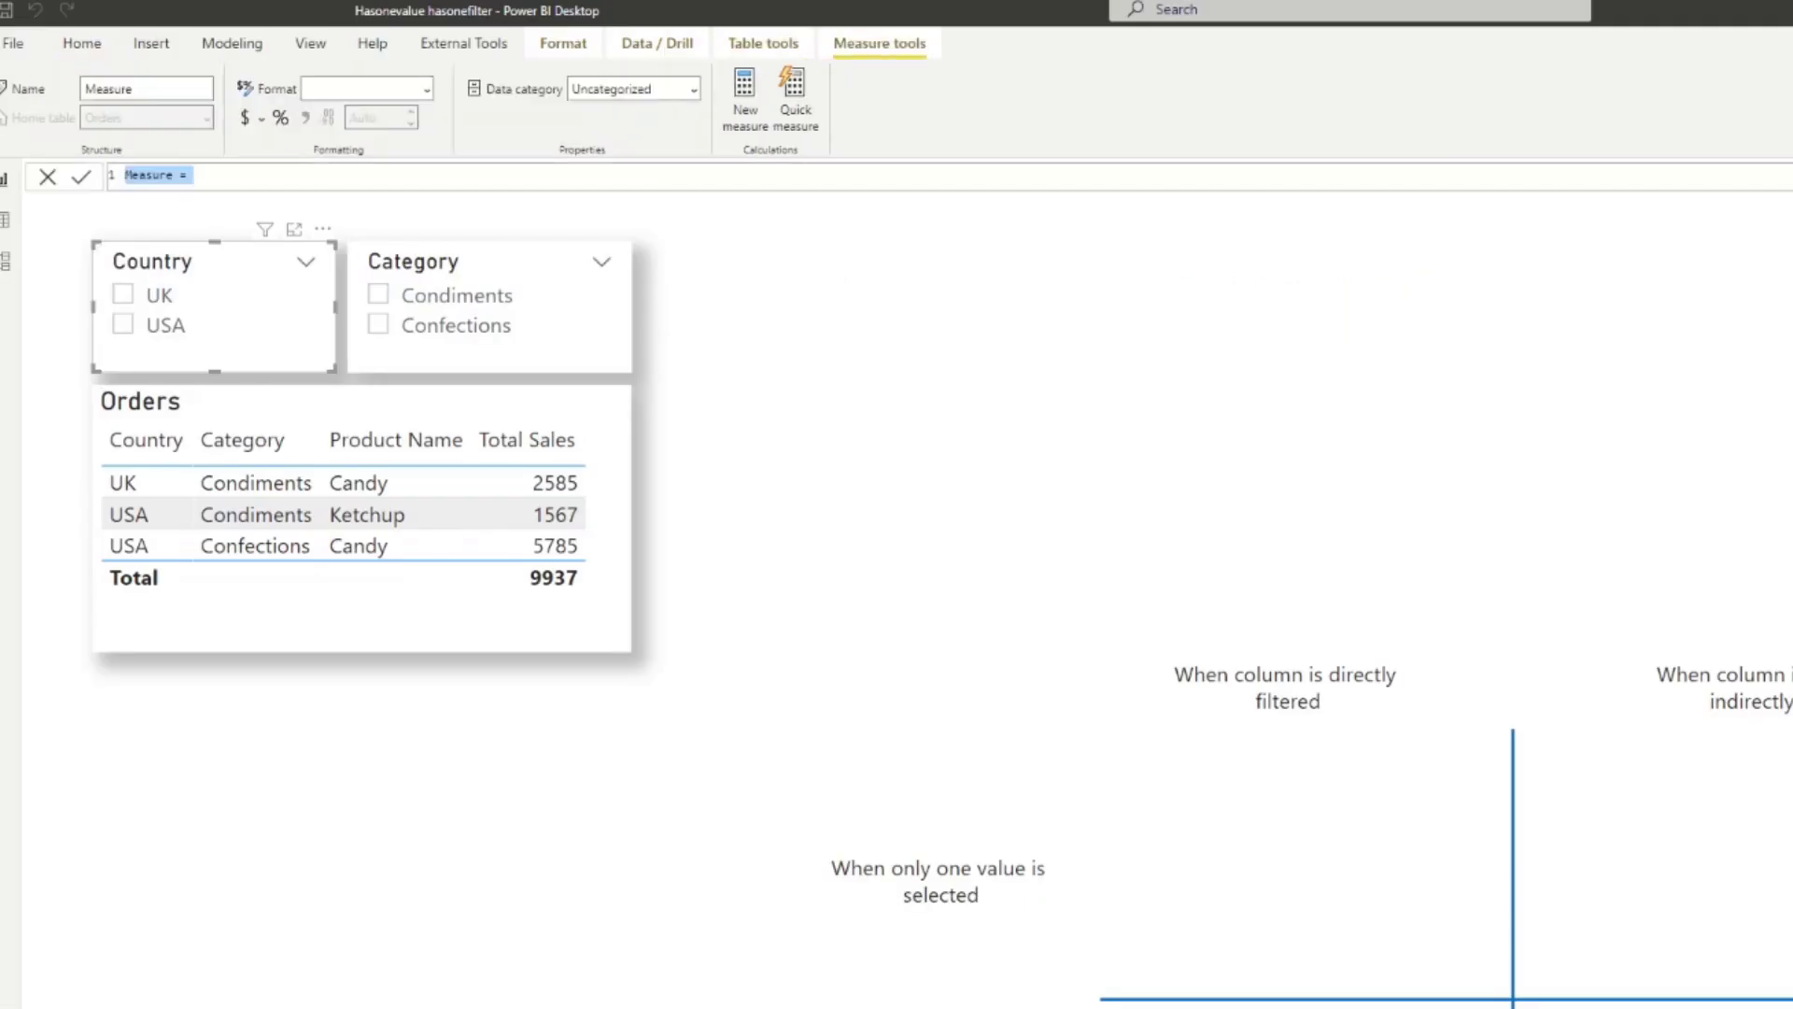
Step: Define the measure HasOneValue = HASONEVALUE(Orders[Country]) and commit it
text(HasOneValue = H)
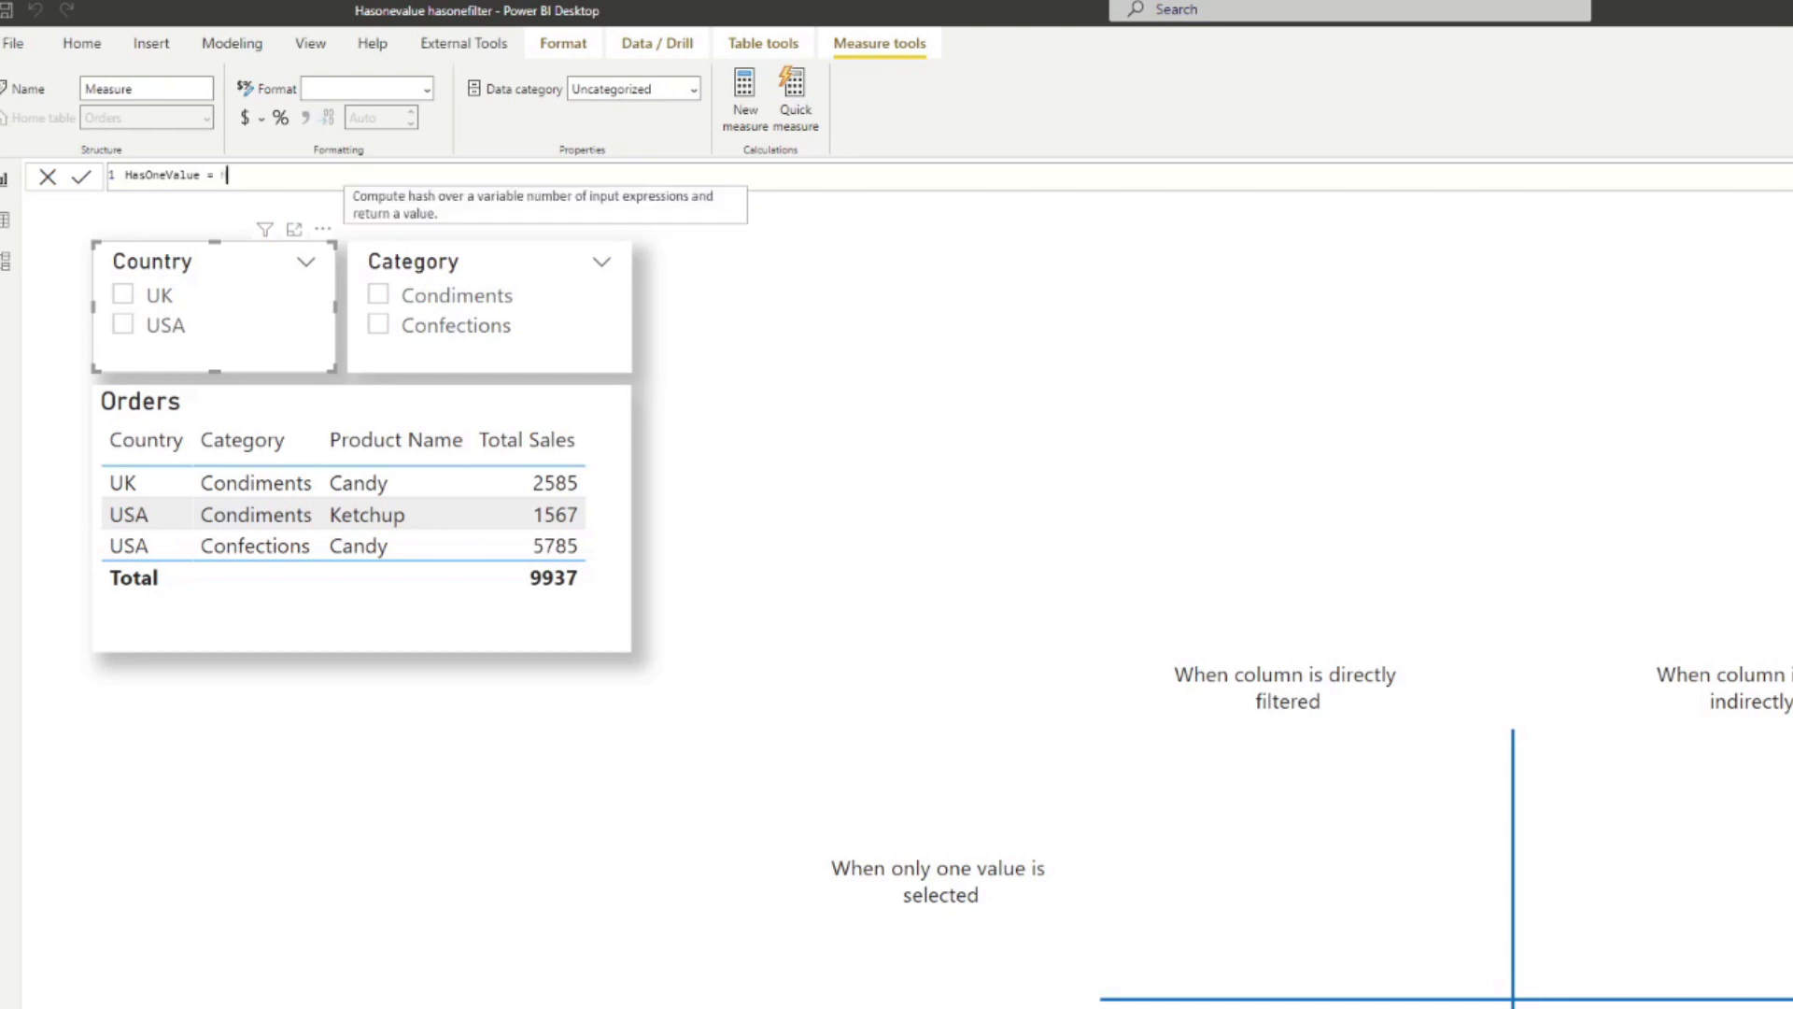
key(Down)
key(Down)
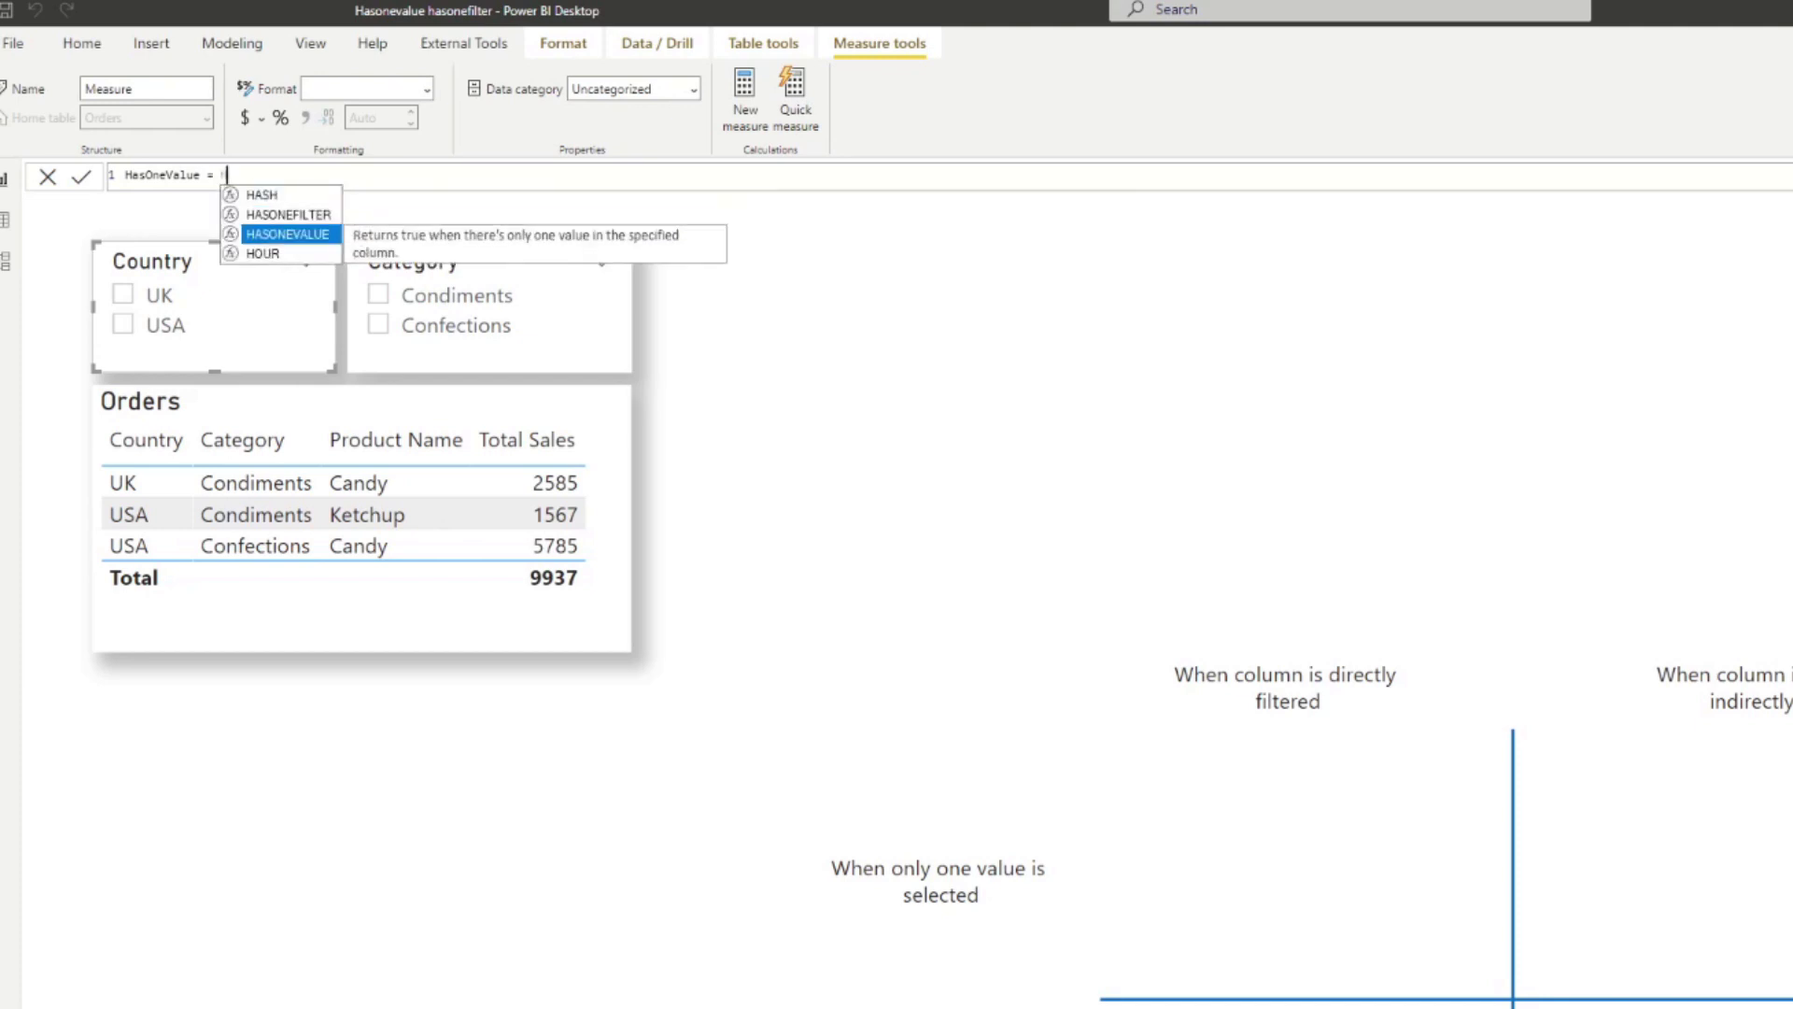
key(Tab)
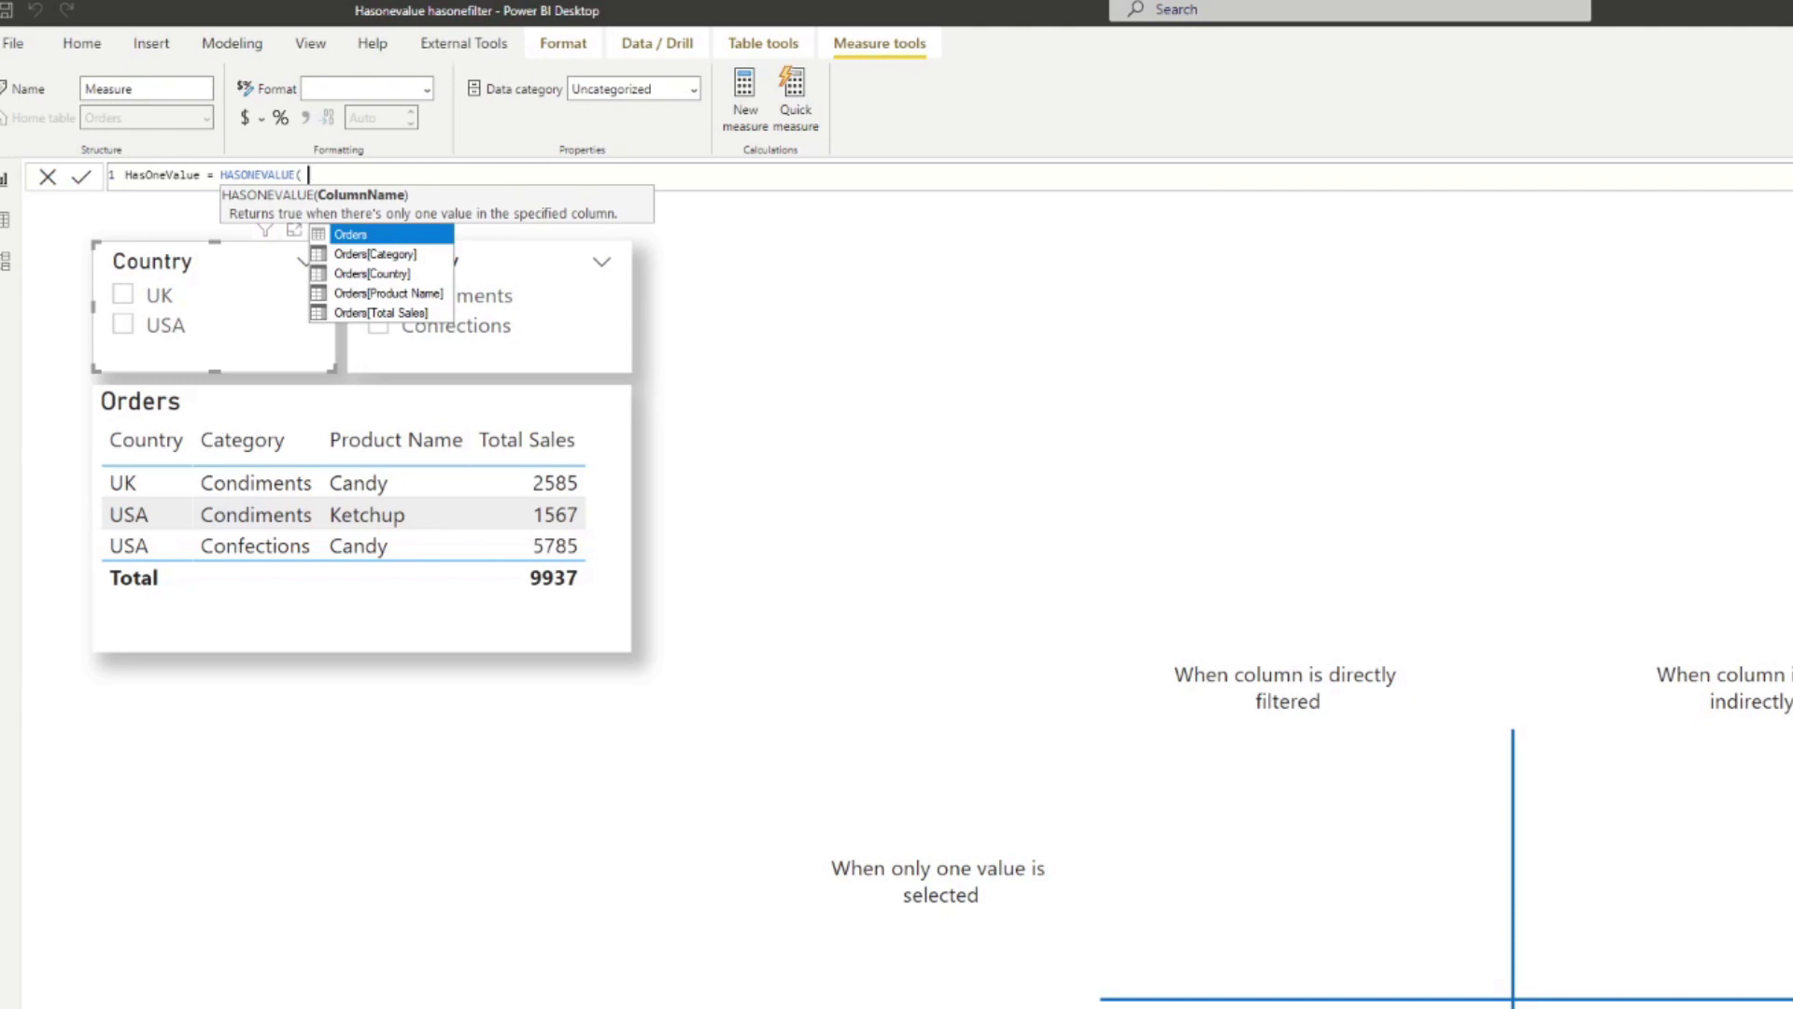
text(count)
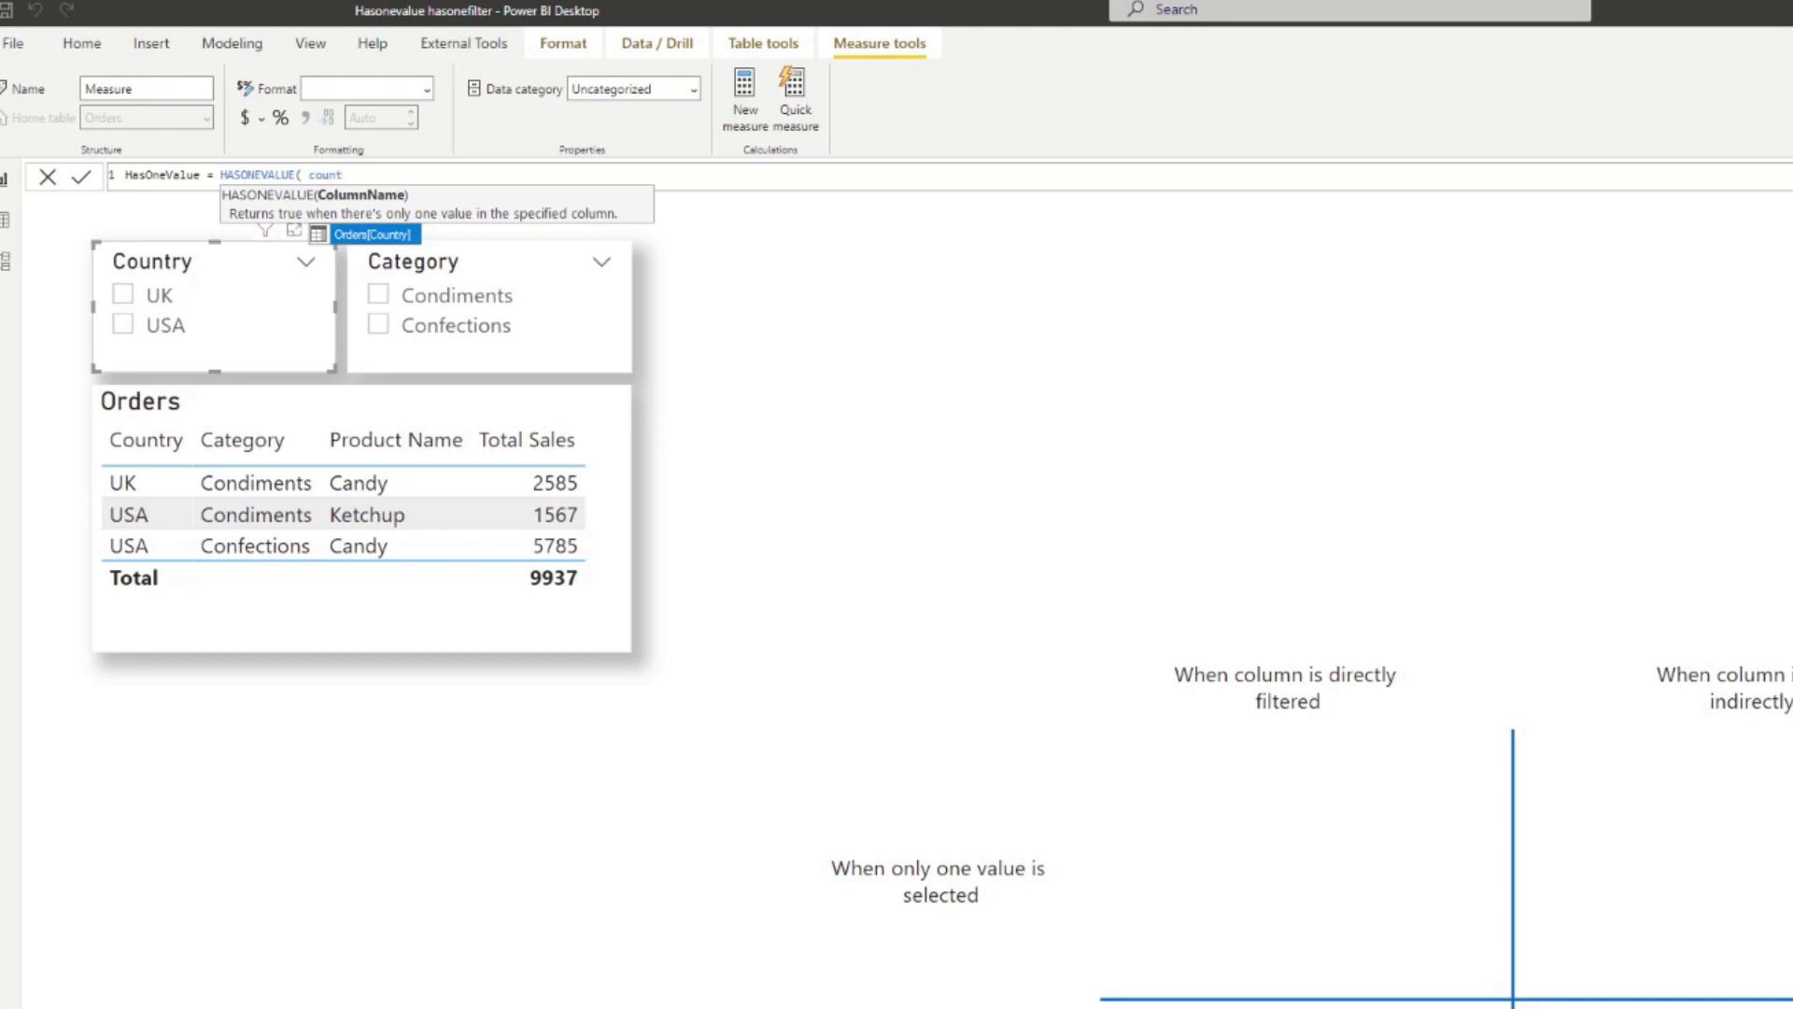
key(Tab)
text())
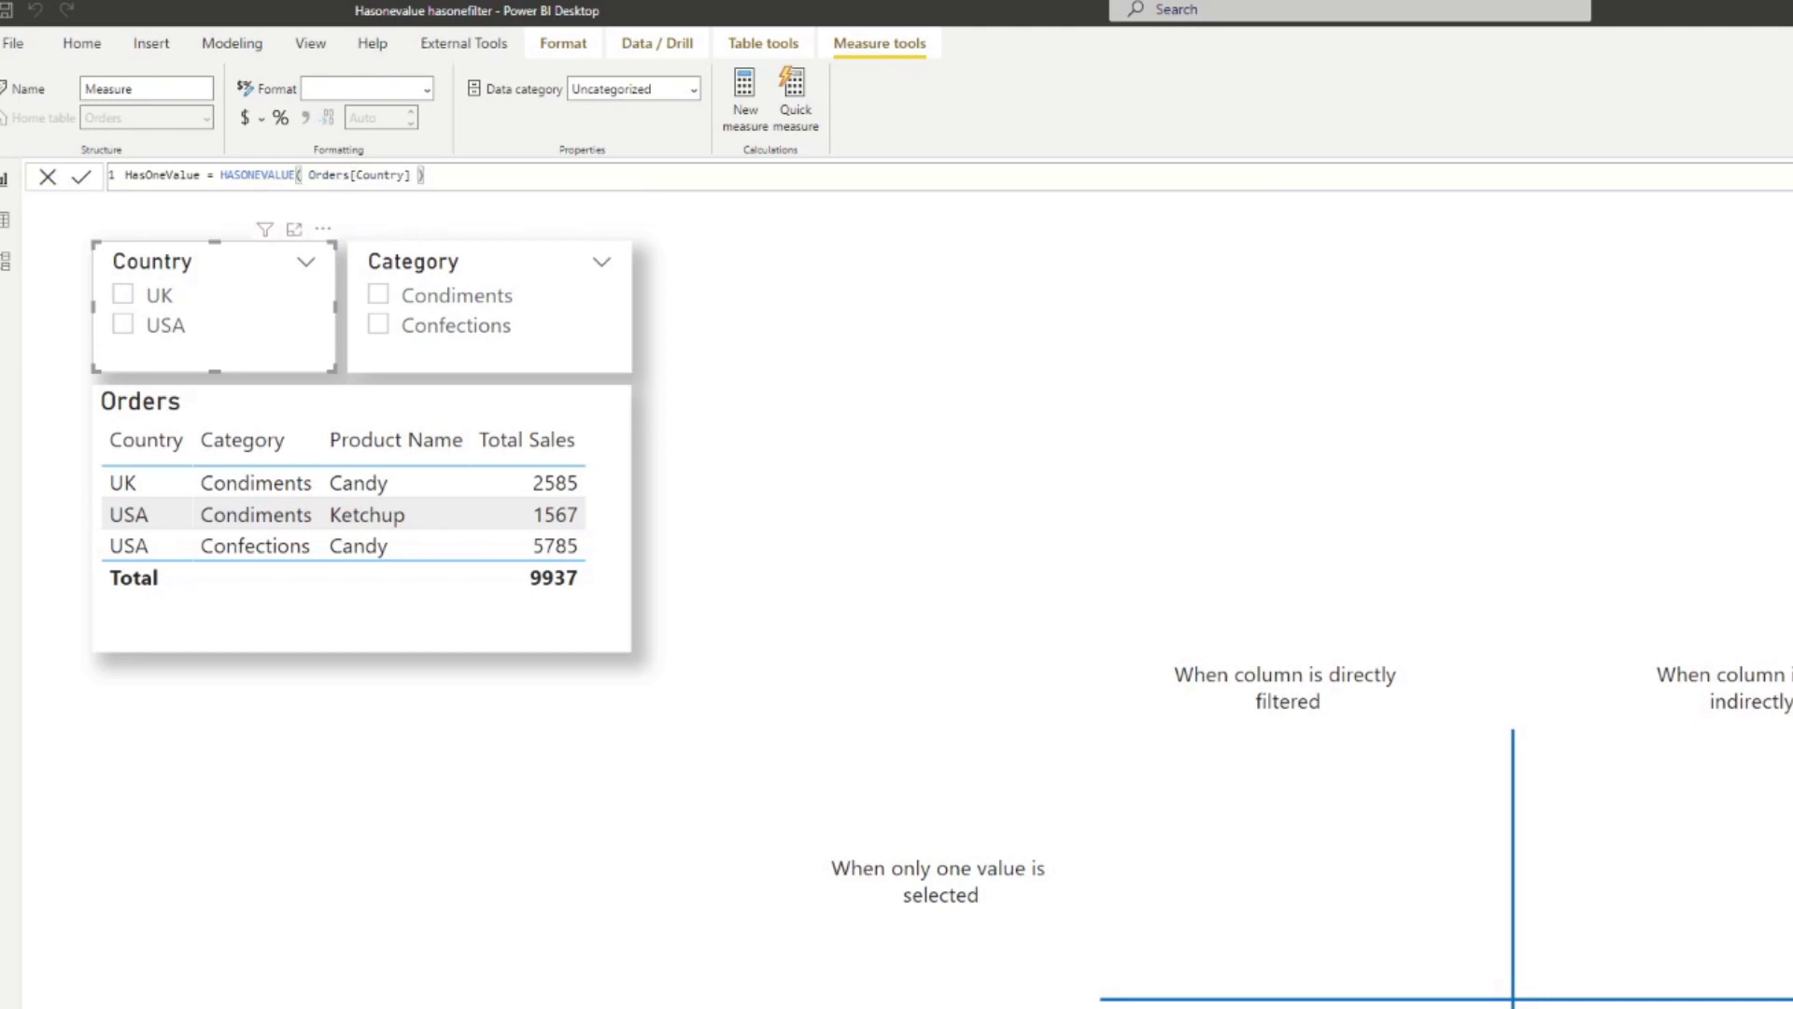
key(Return)
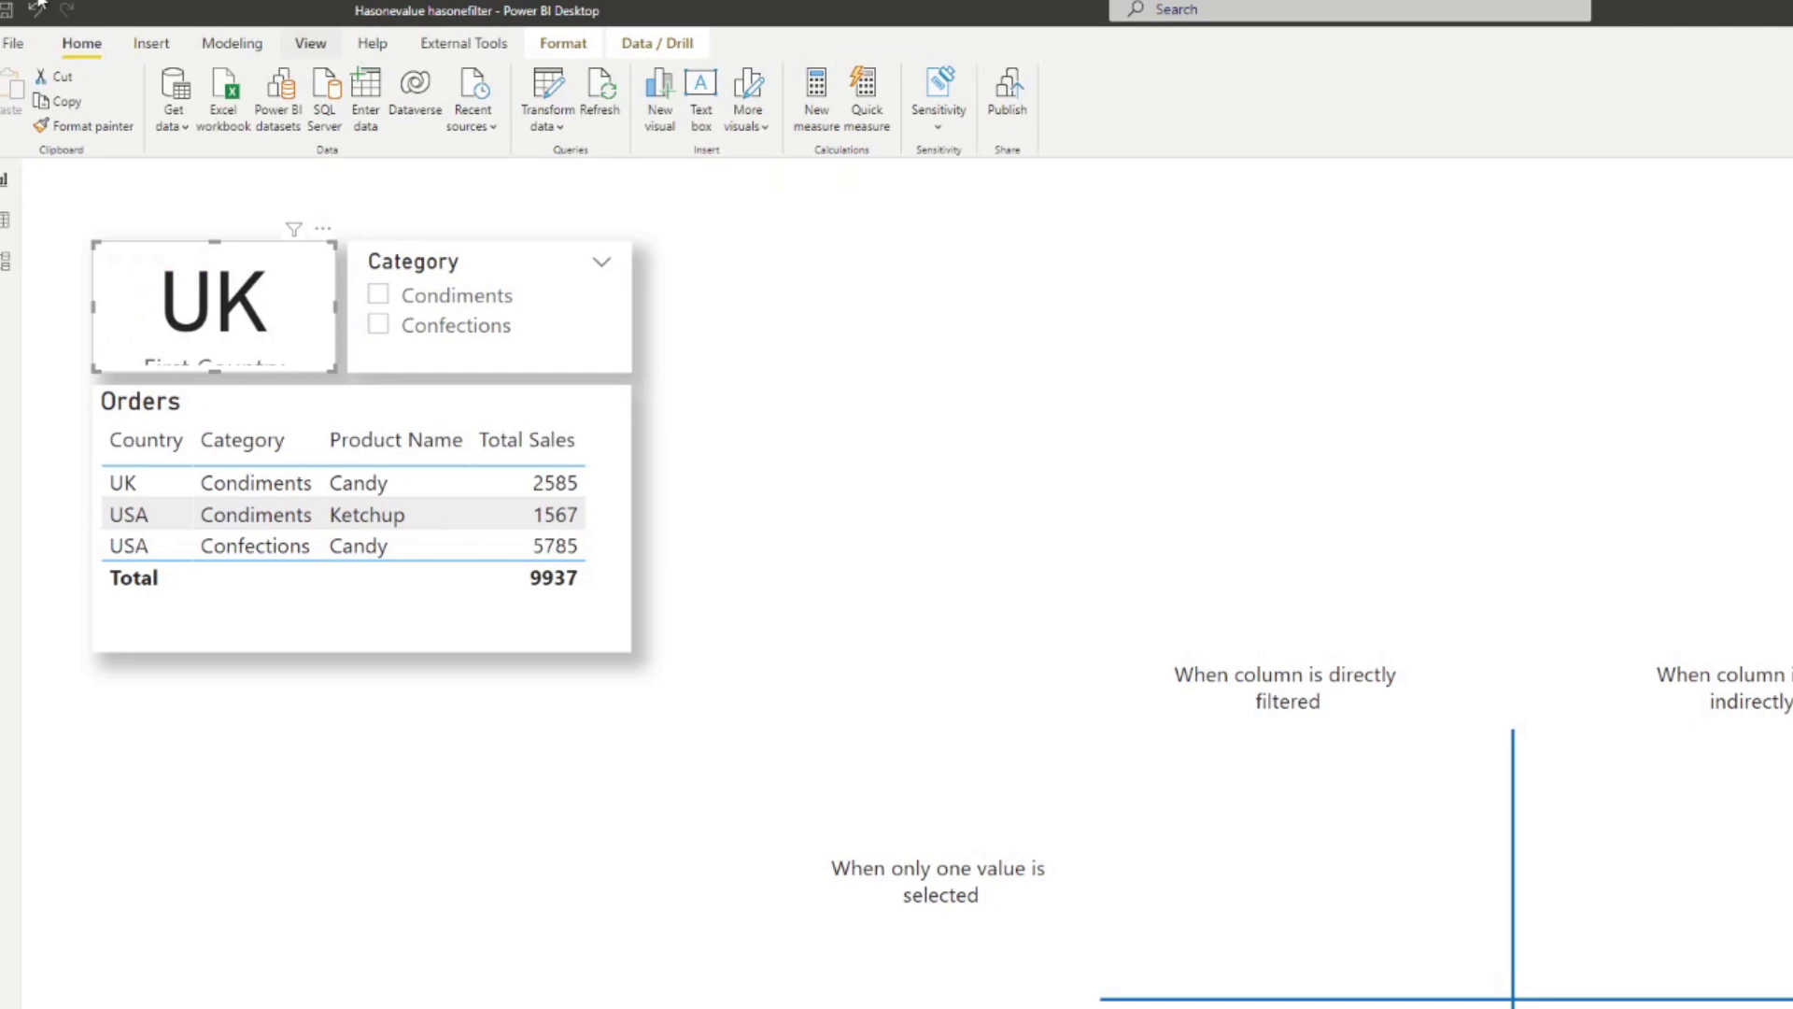
Step: Undo the slicer-to-card change, then paste the HasOneValue card and size it above the grid
key(ctrl+z)
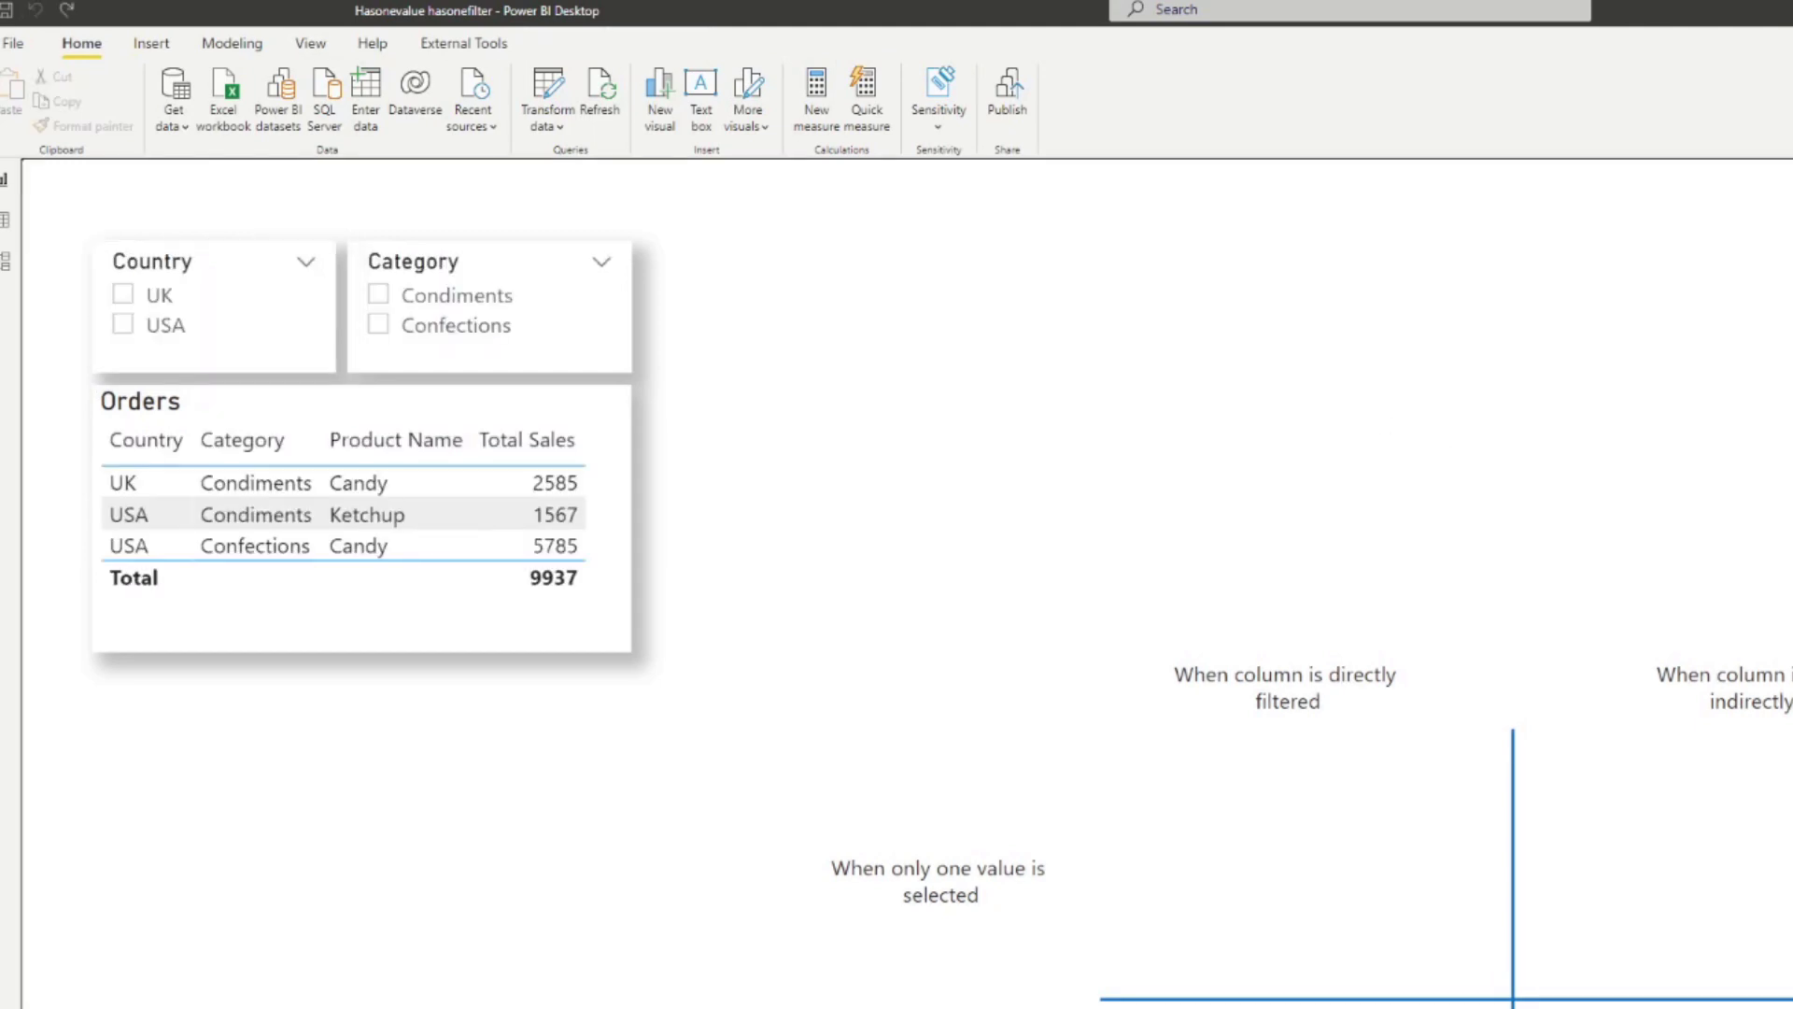
key(ctrl+v)
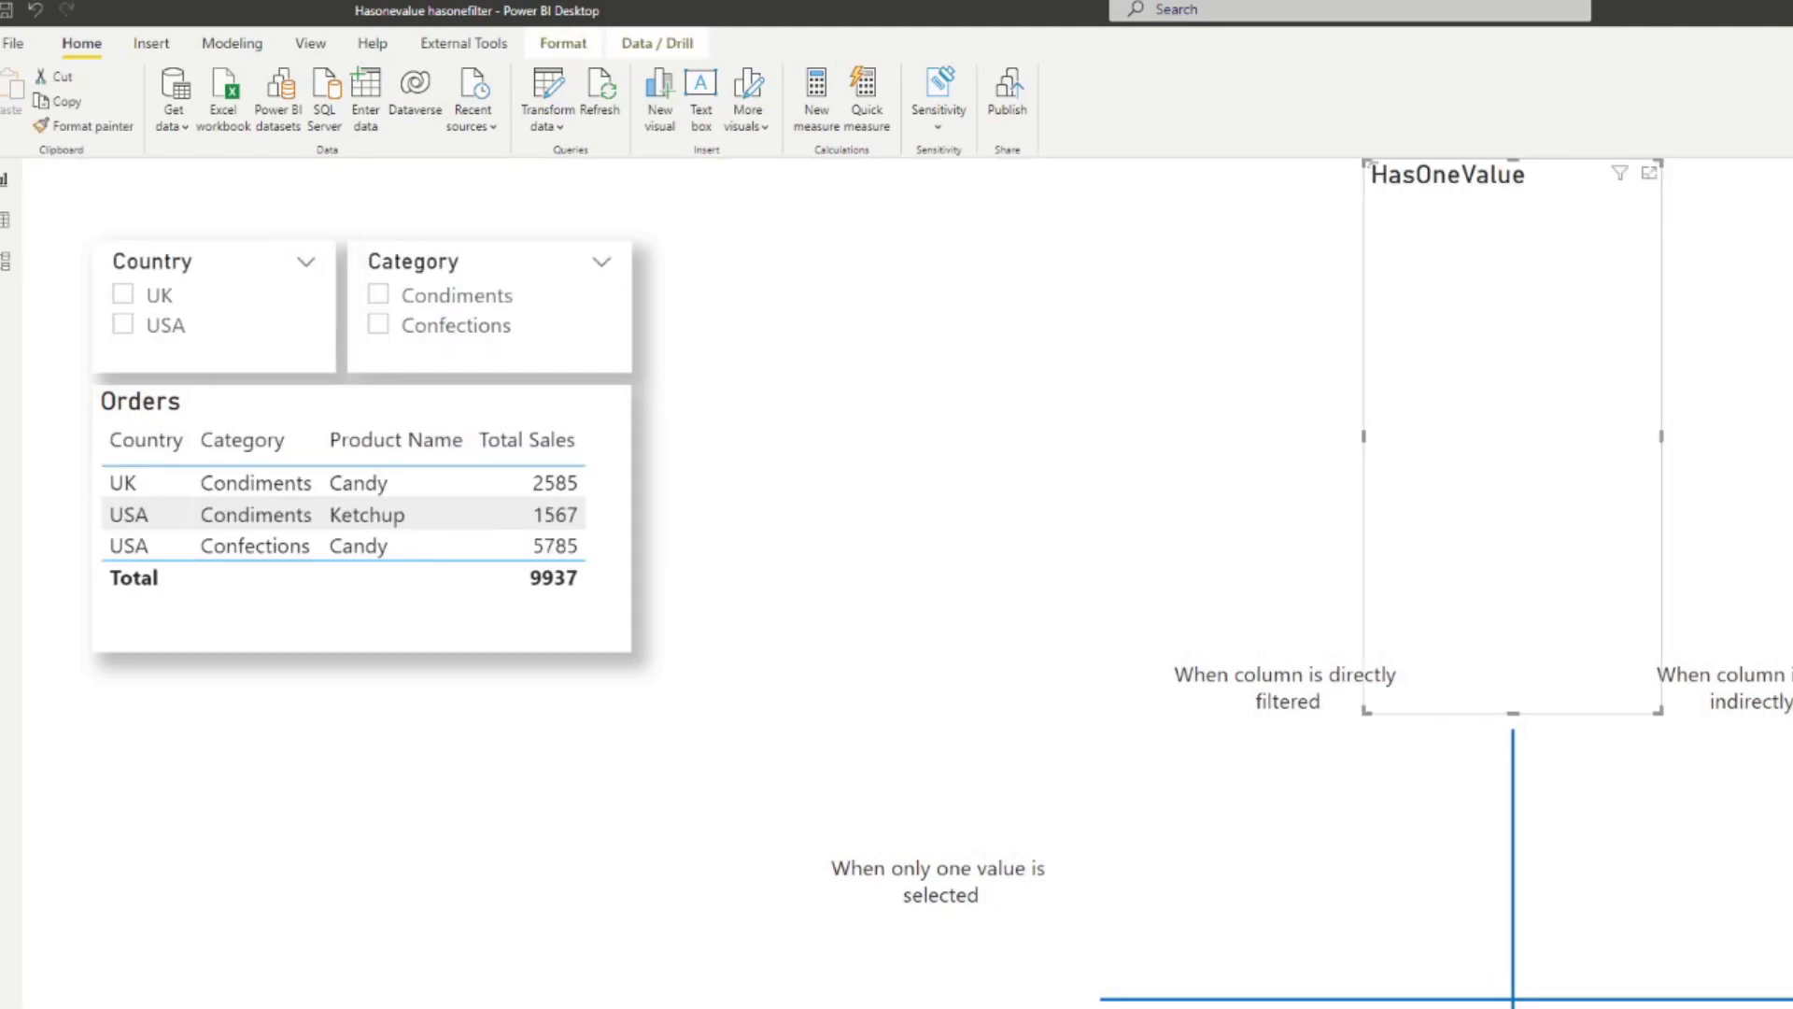
drag(1629, 256, 1357, 468)
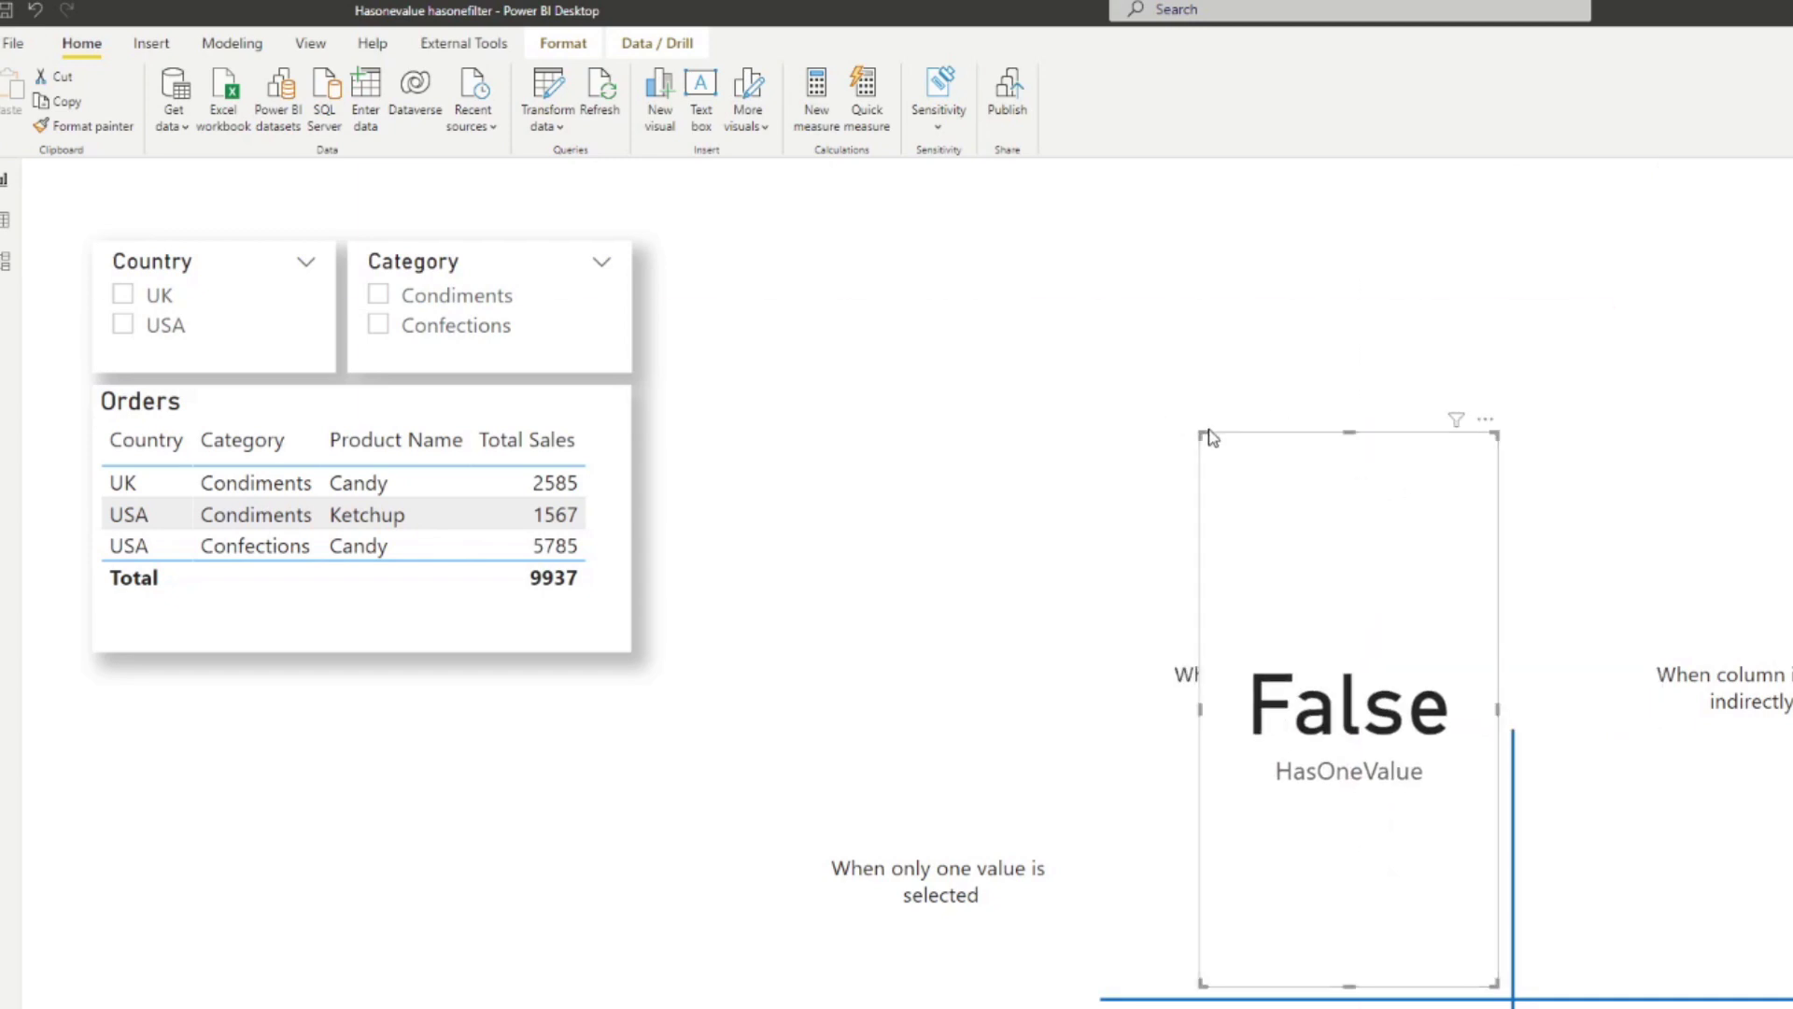
drag(1208, 436, 1082, 741)
drag(1298, 879, 1164, 363)
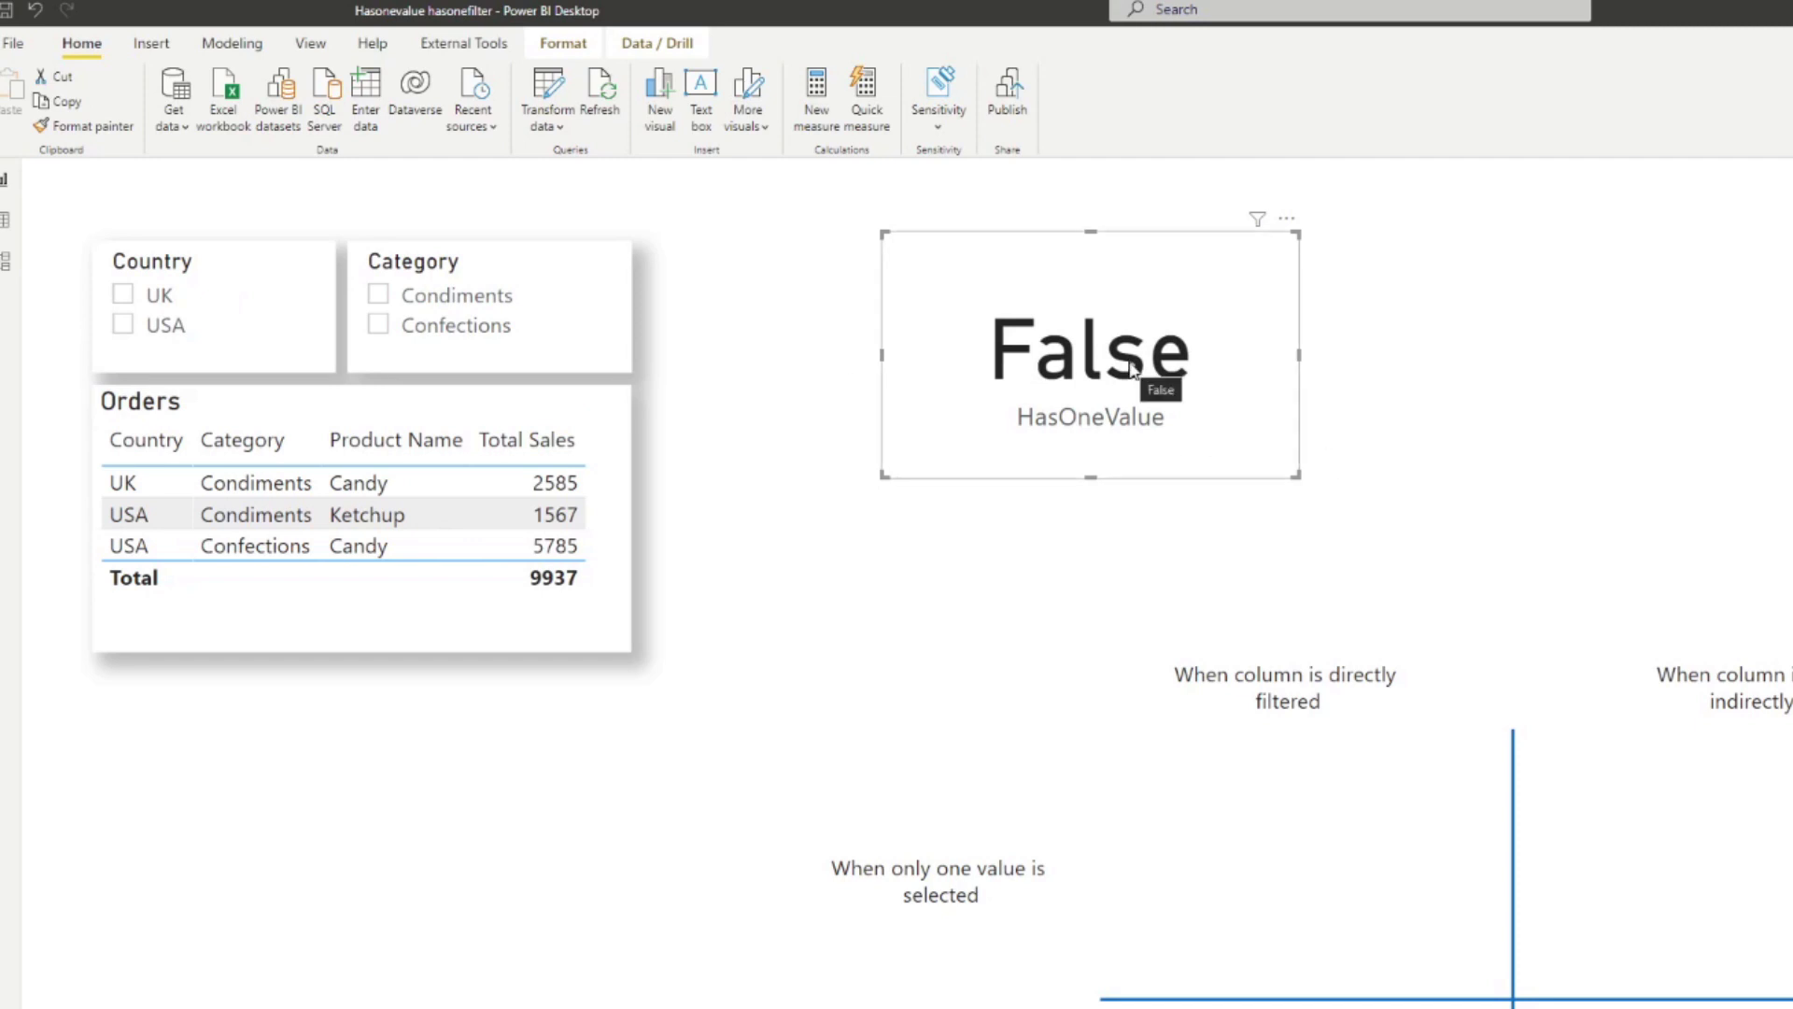
Step: Test the HasOneValue card with UK alone, then UK and USA, then no country filter
click(125, 297)
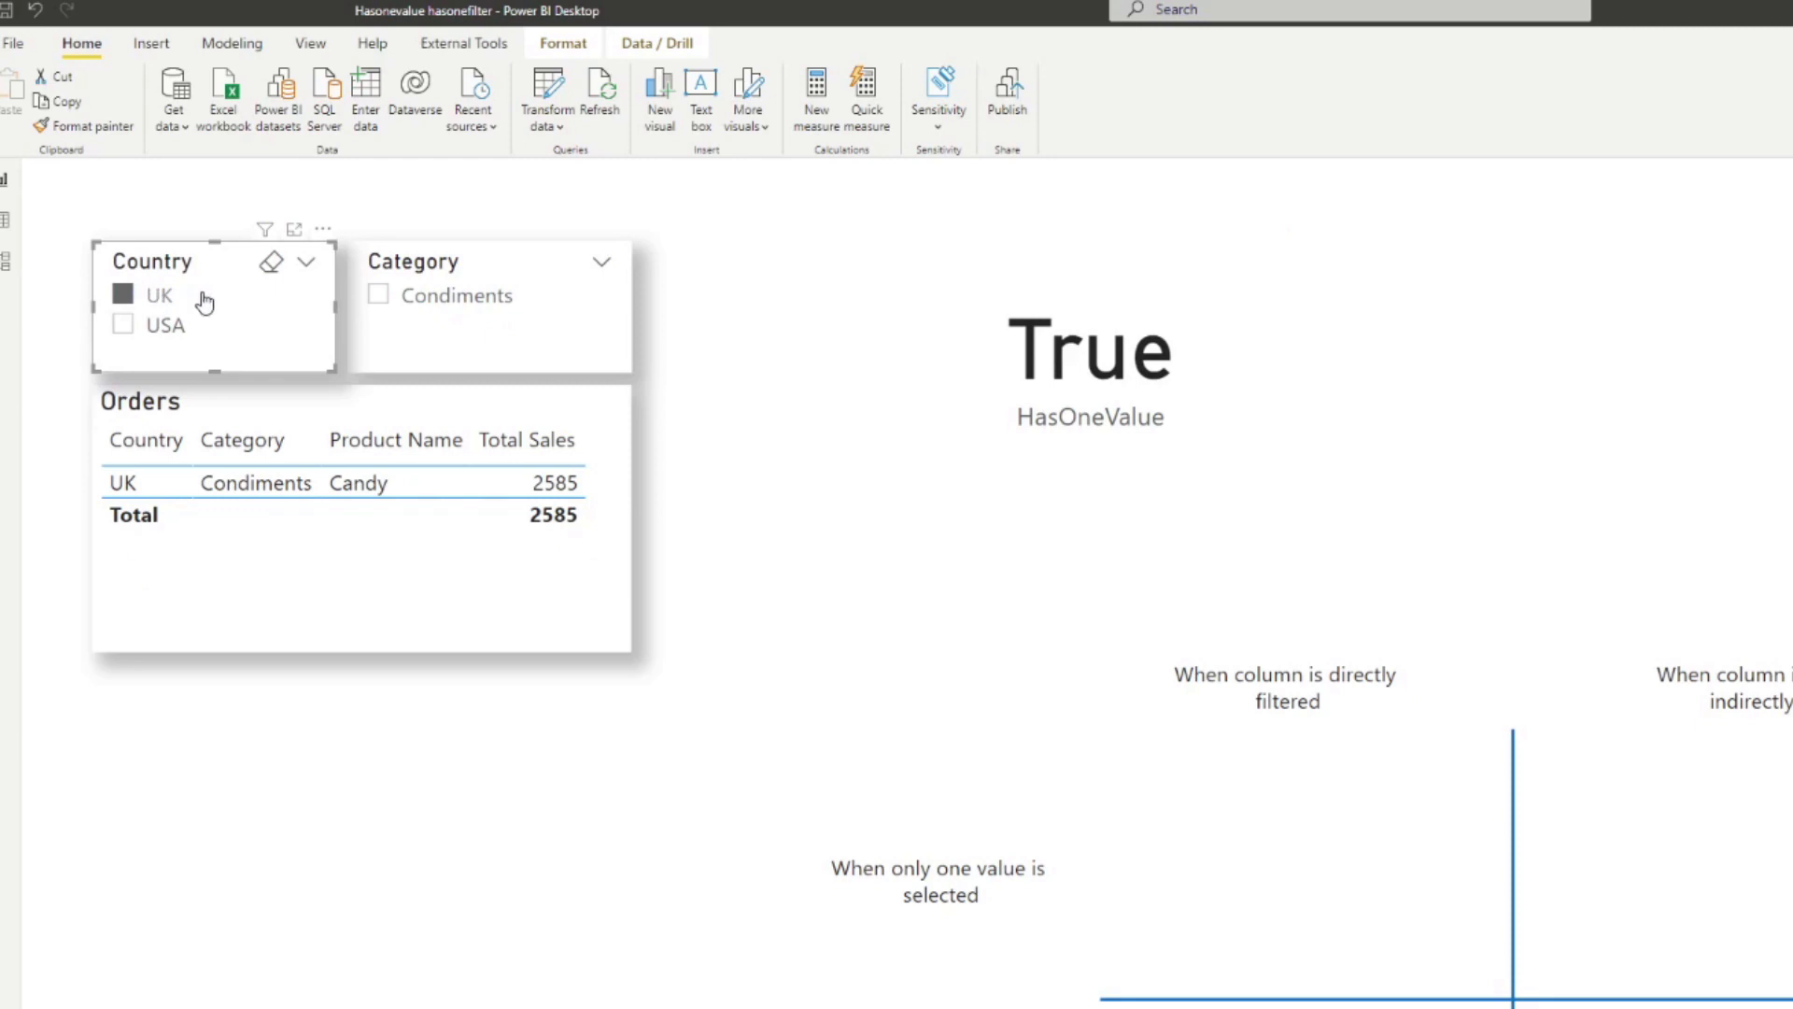
click(123, 295)
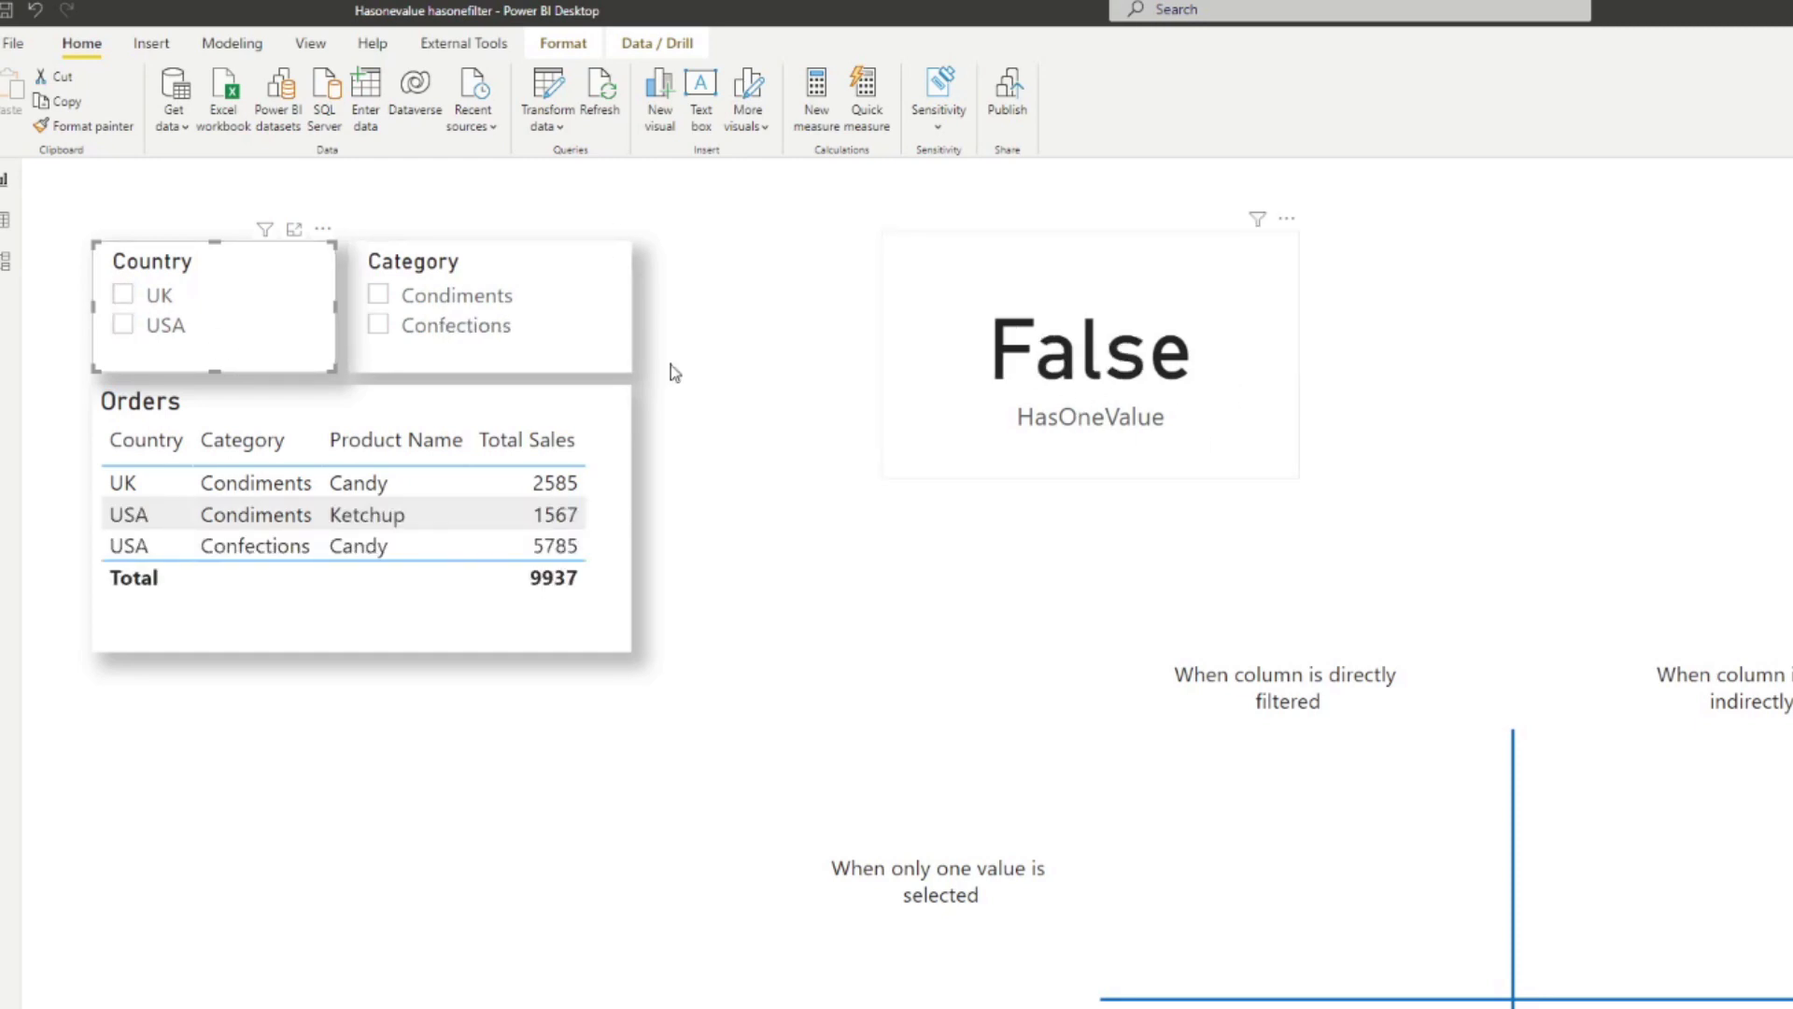
click(122, 295)
click(124, 325)
click(123, 297)
Step: Duplicate the HasOneValue card and start a new measure
click(1030, 400)
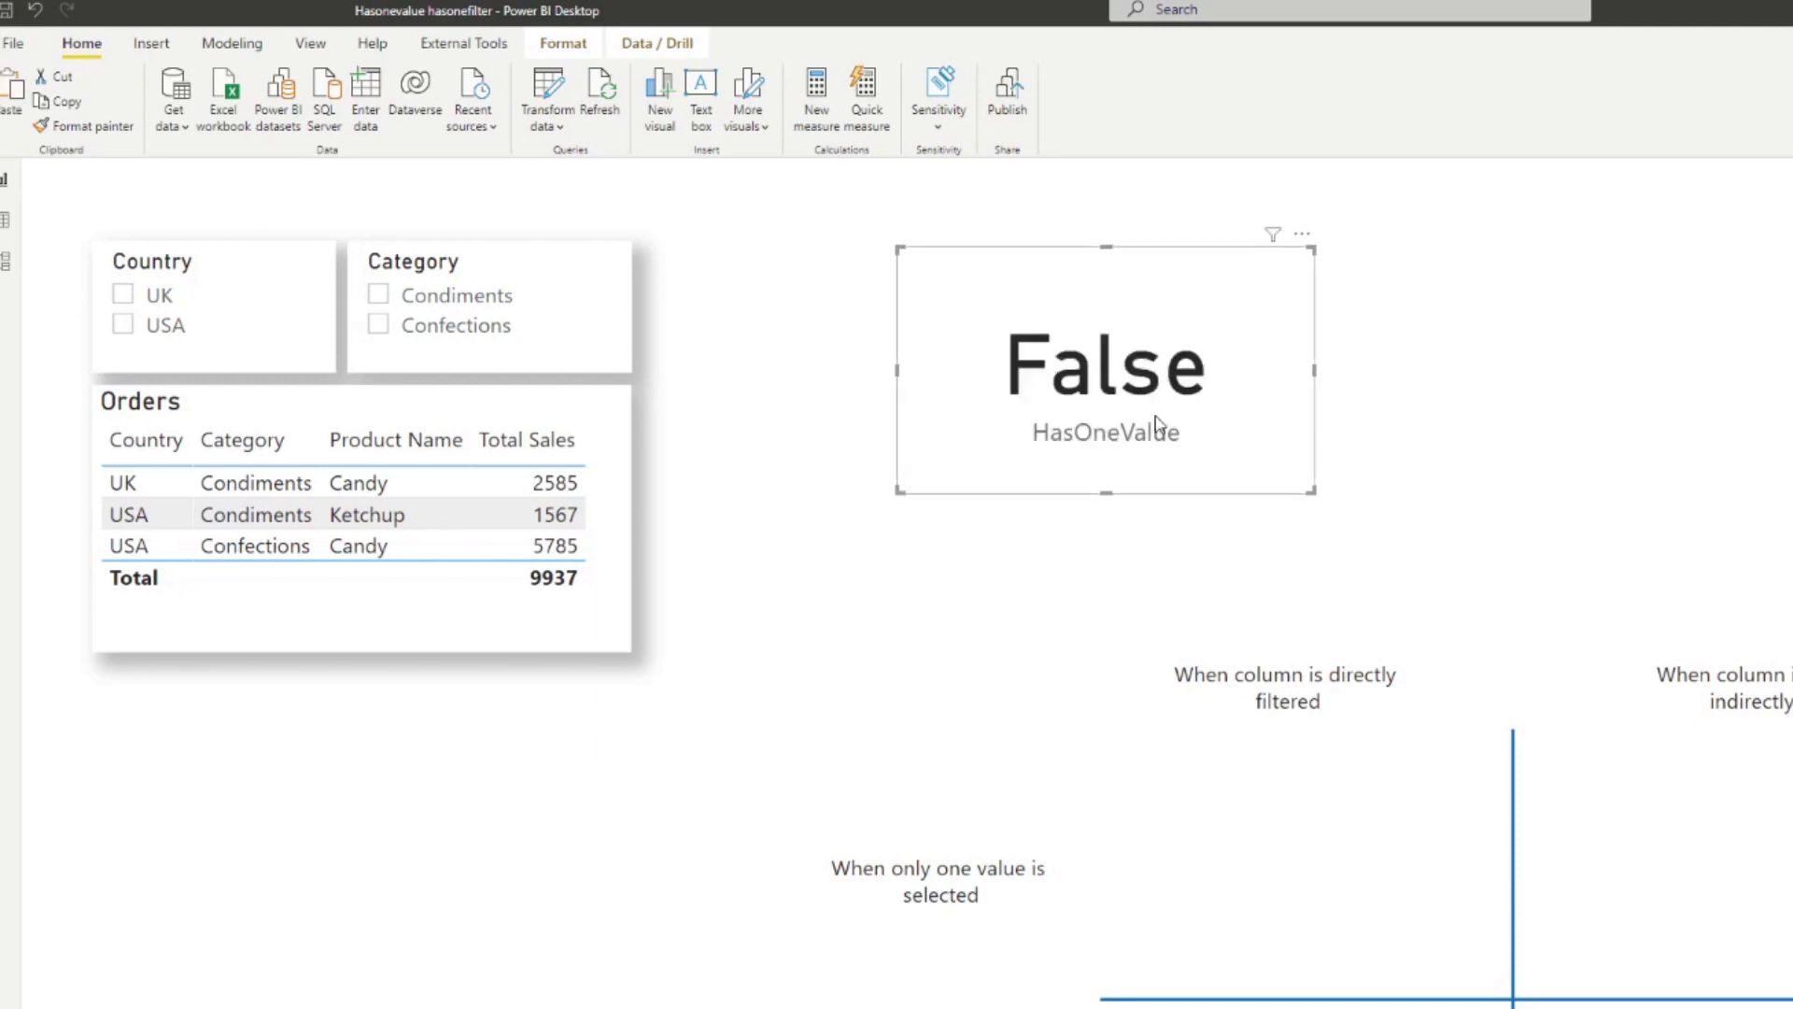
key(ctrl+c)
key(ctrl+v)
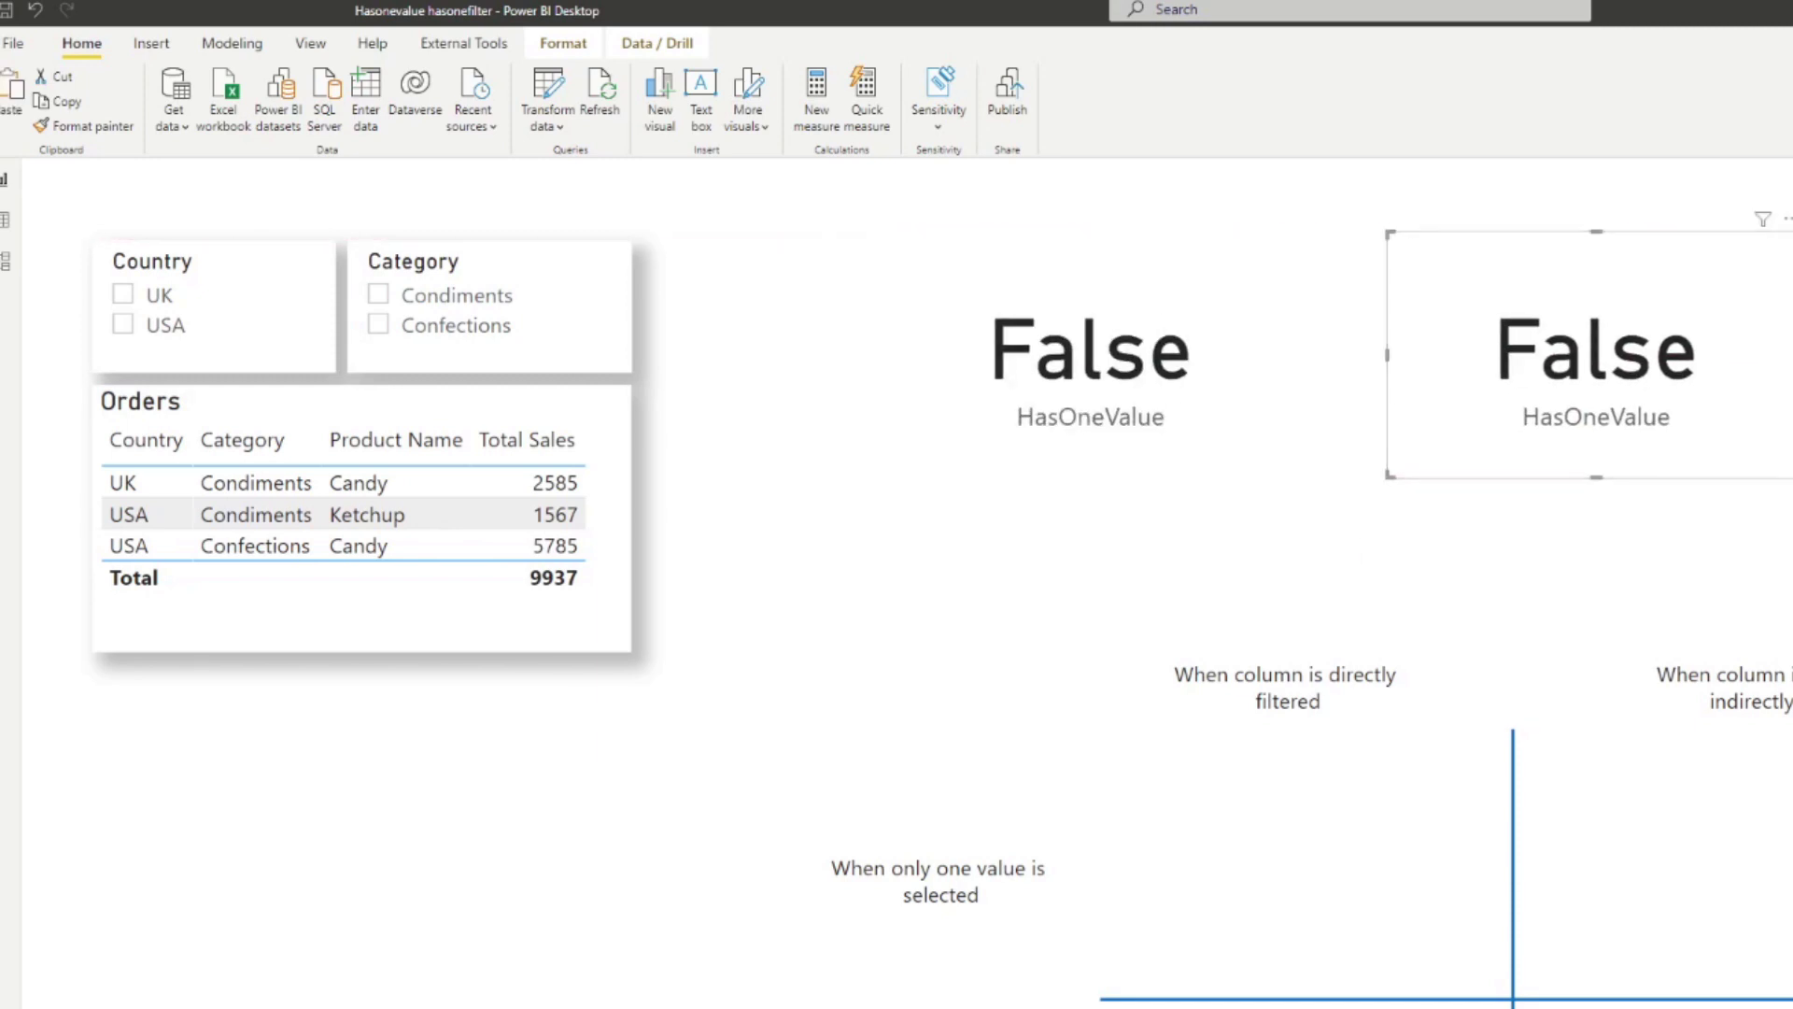
click(816, 93)
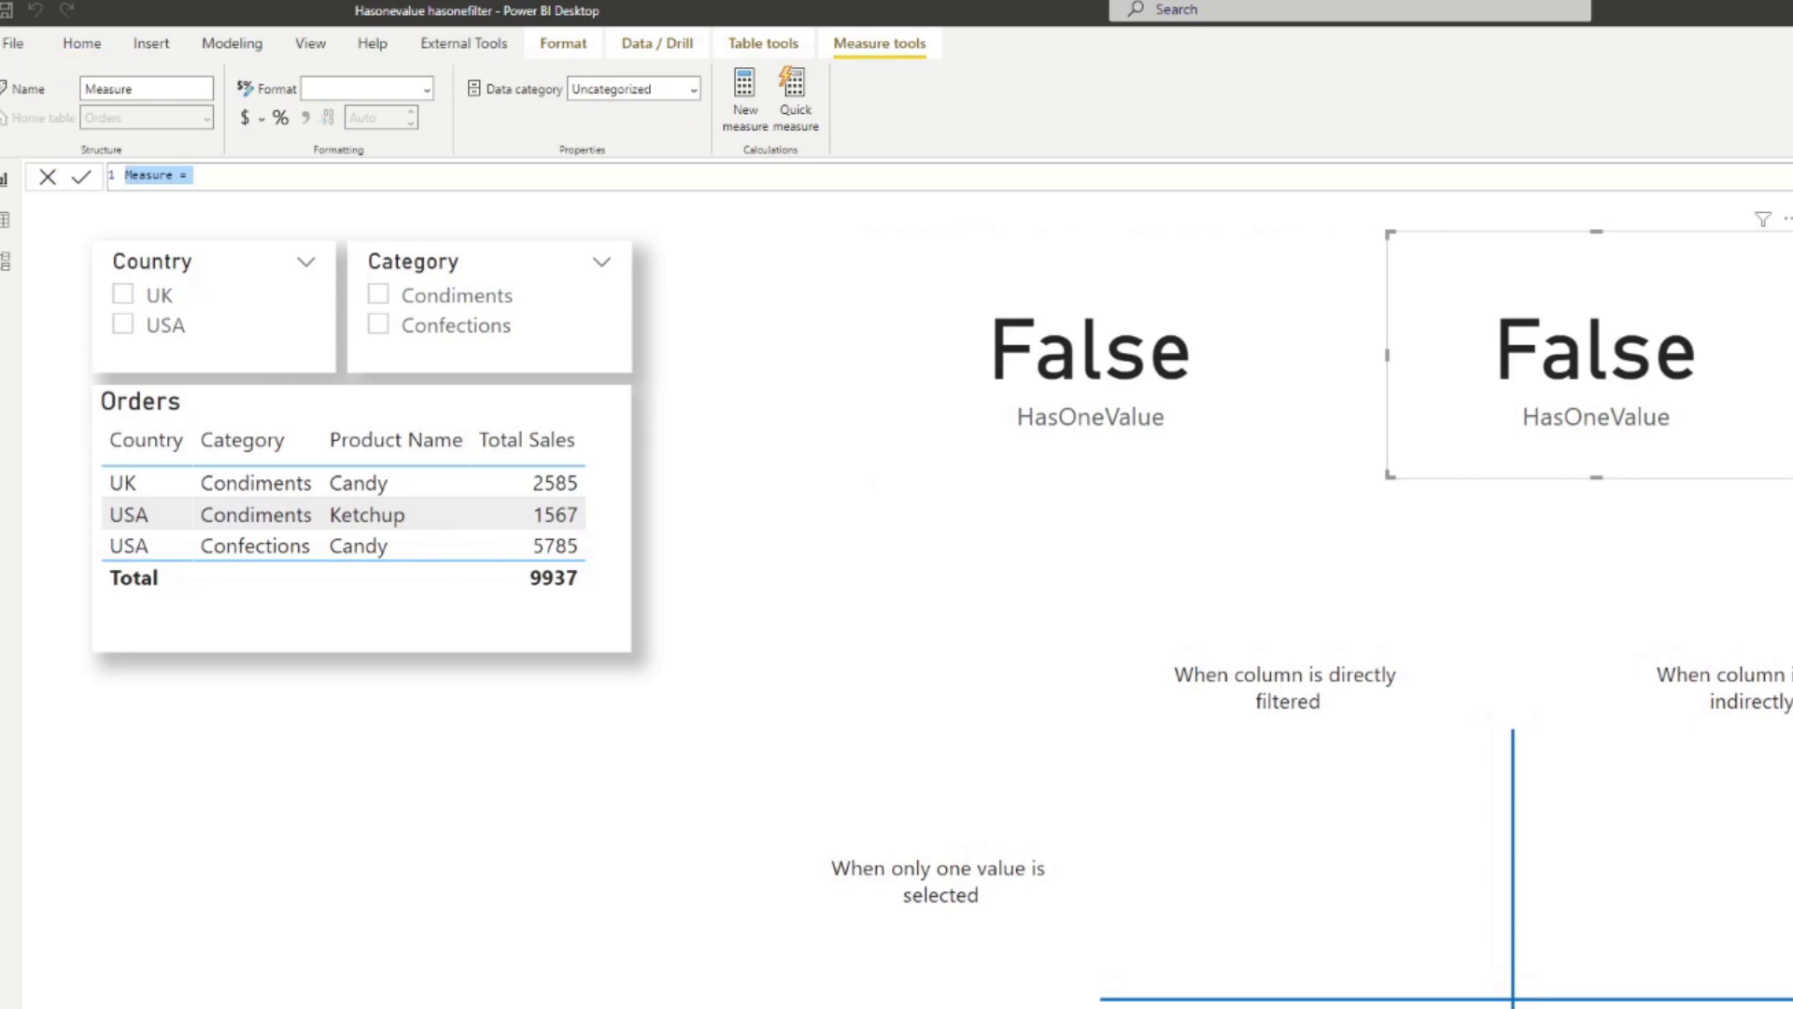
Step: Define the measure HasOneFilter = HASONEFILTER(Orders[Country]) and commit it
text(HasOneFilter = HASO)
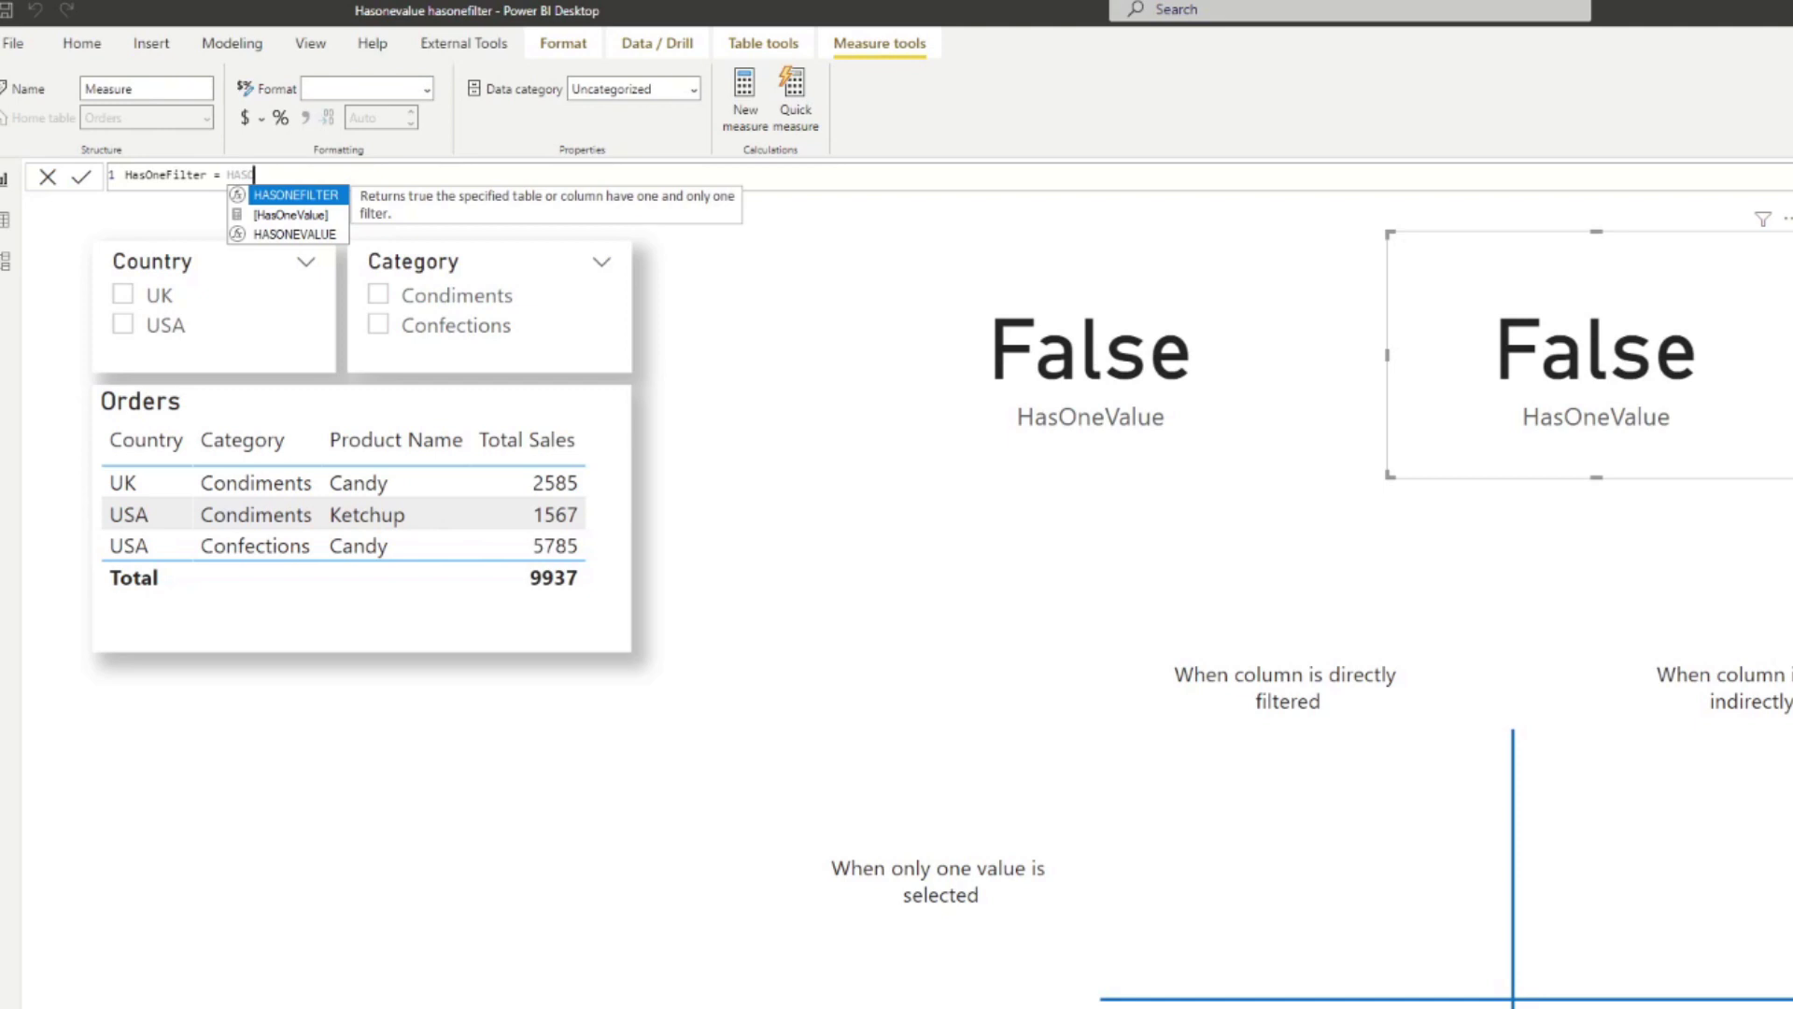
key(Tab)
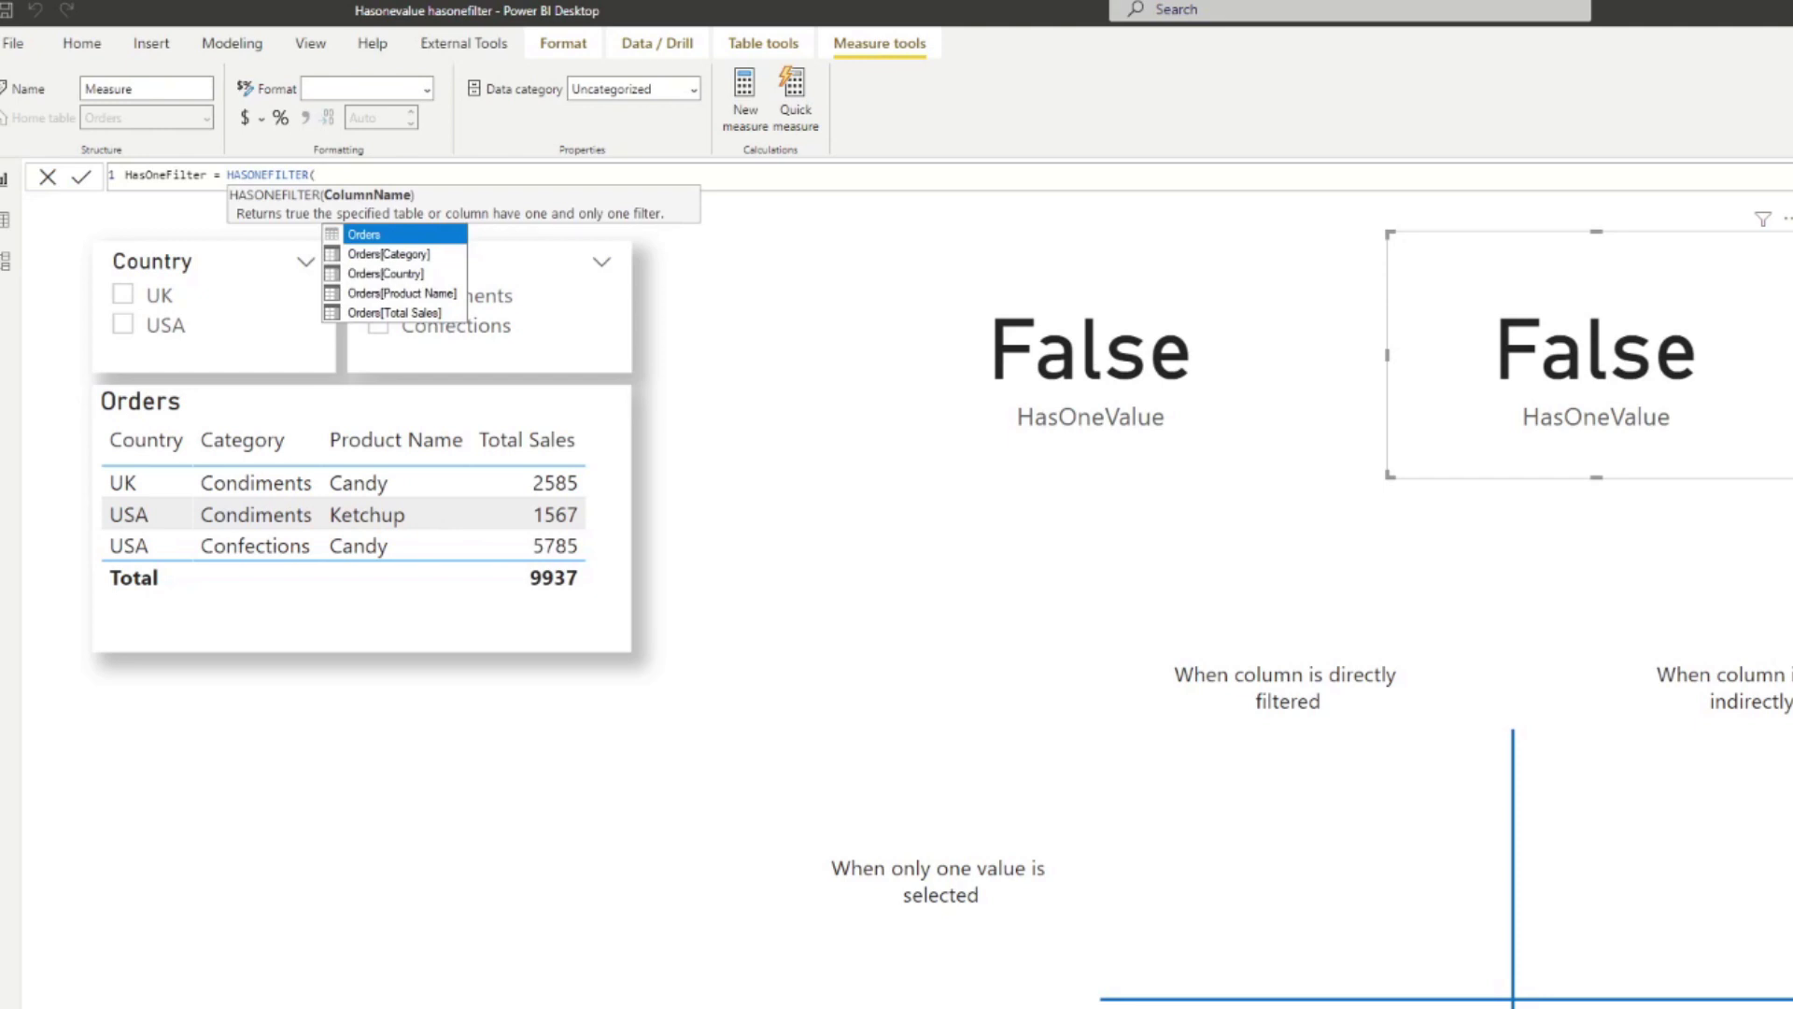
key(Down)
key(Down)
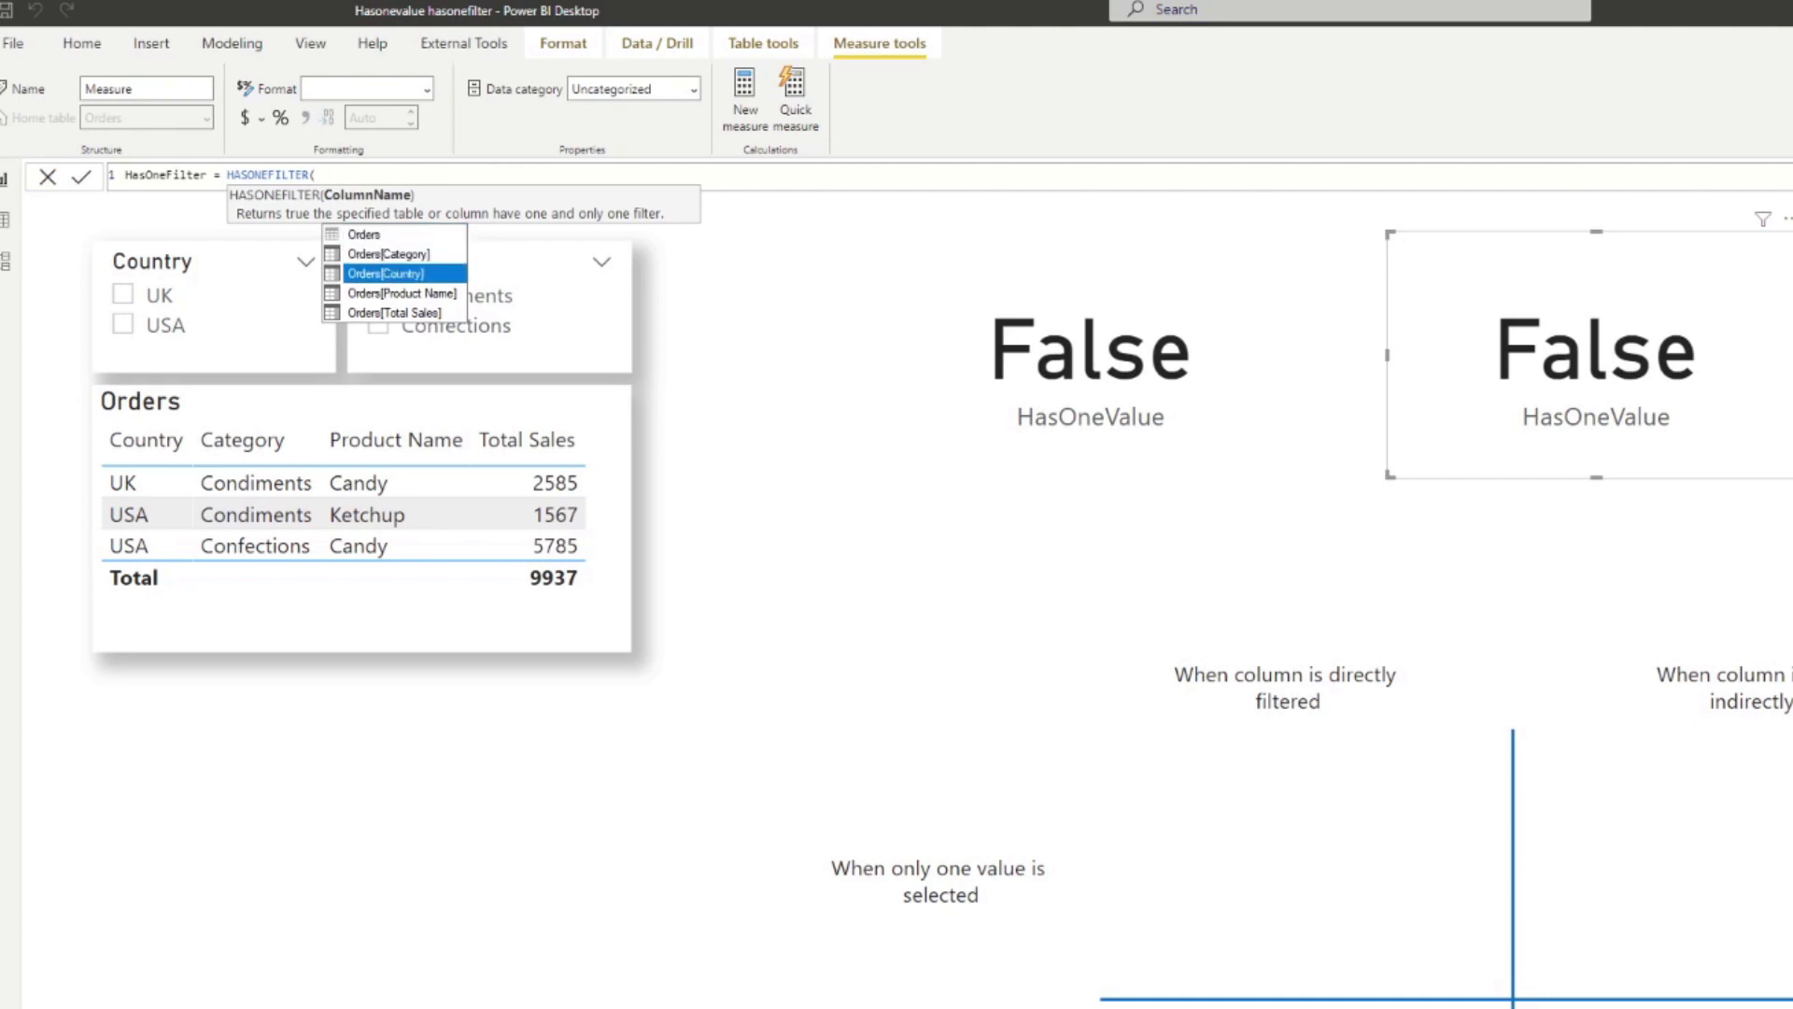
key(Tab)
text())
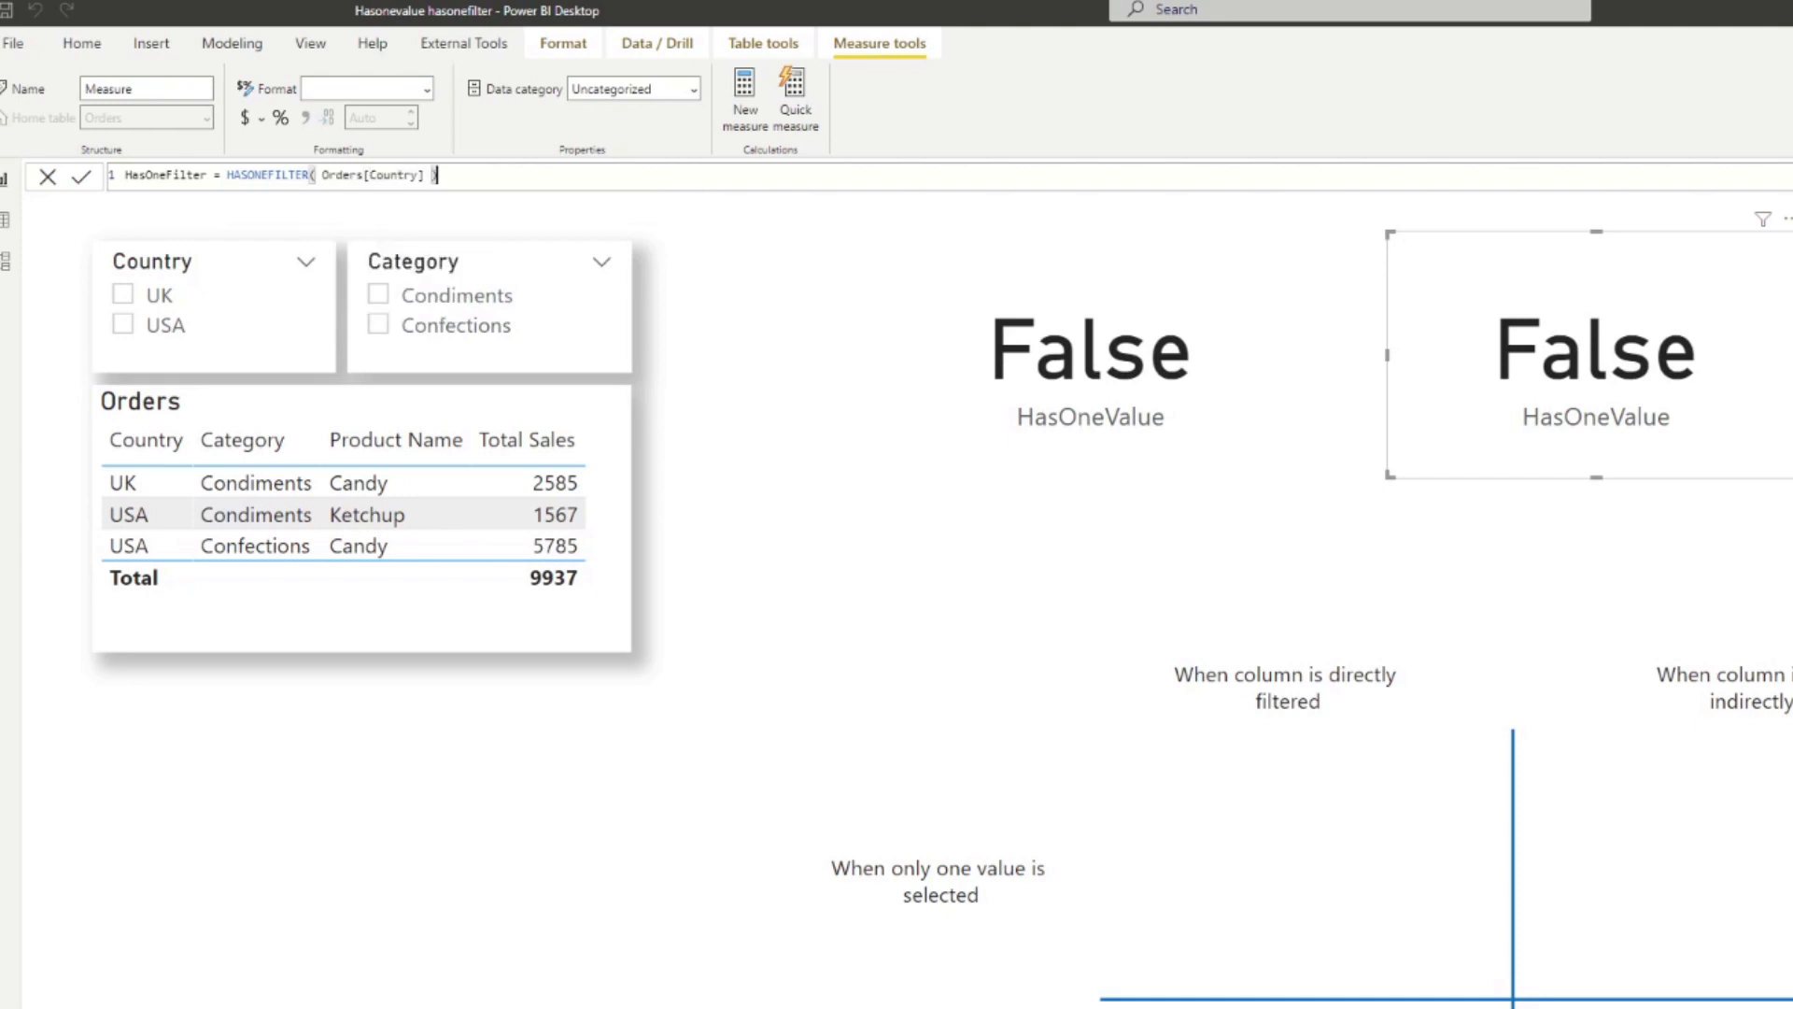
key(Return)
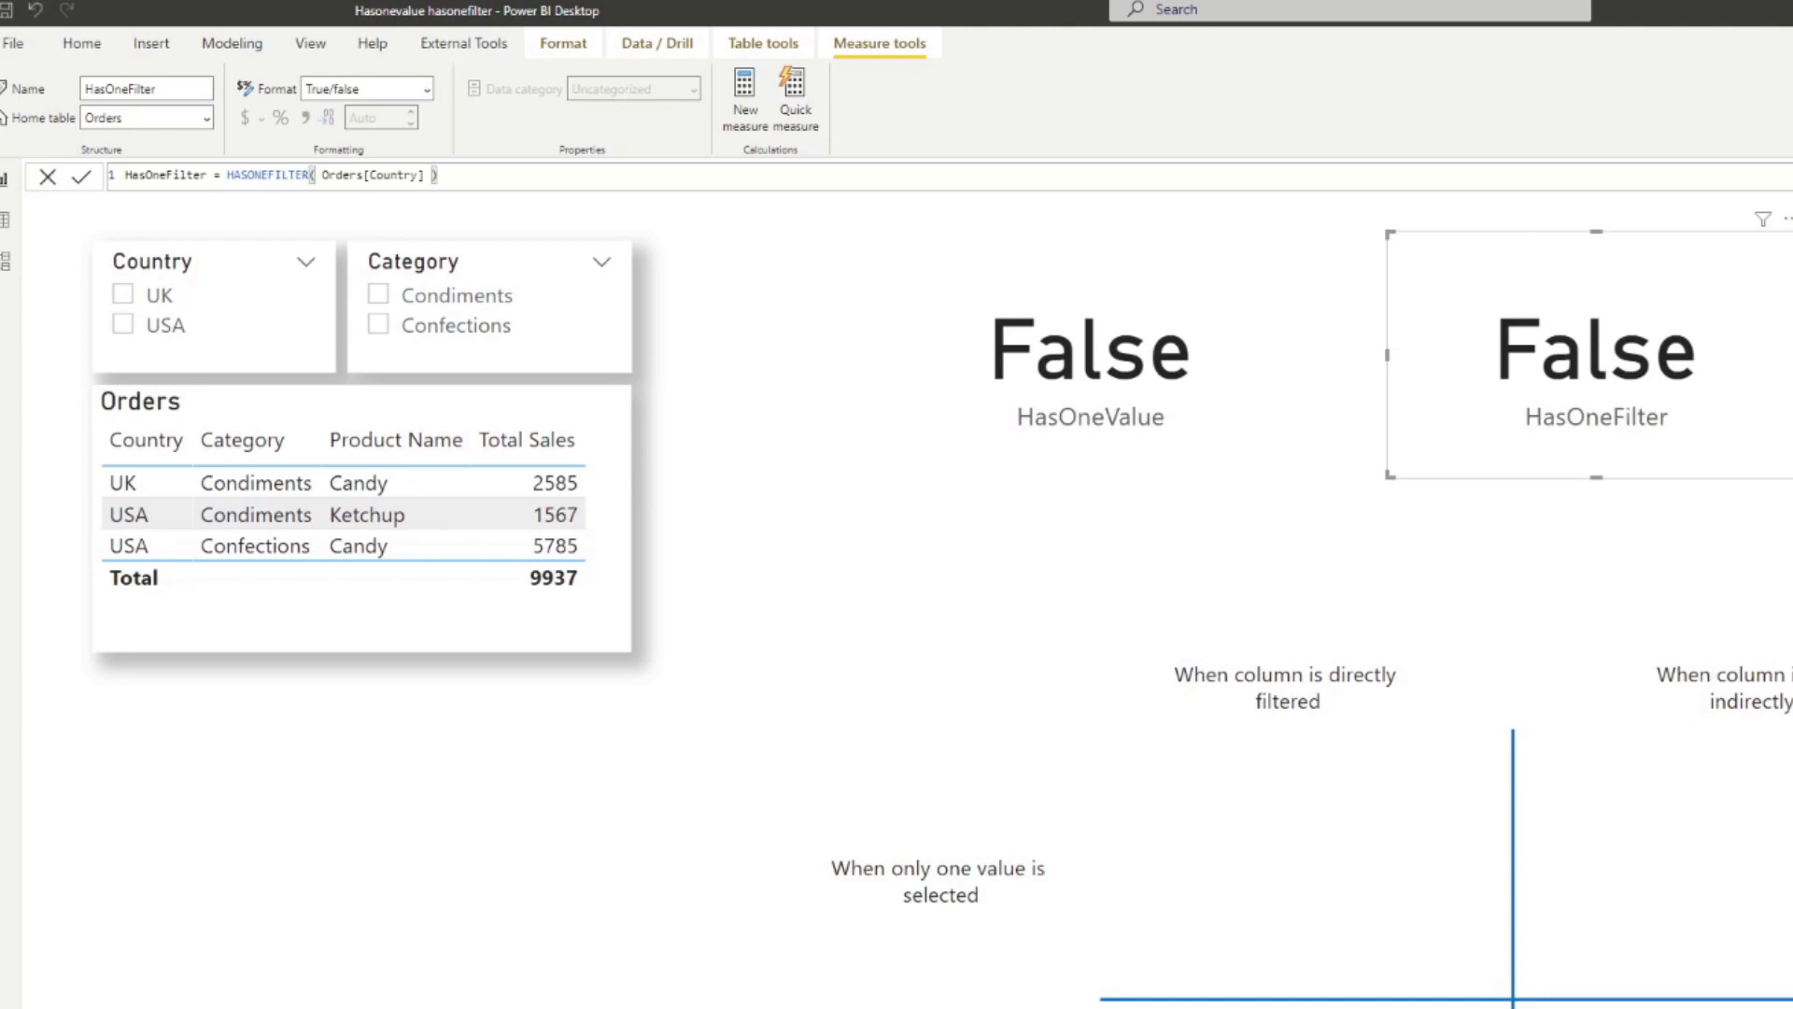
Step: Position the HasOneFilter card right beside the HasOneValue card
mouse_move(1601, 400)
mouse_down()
mouse_move(1658, 397)
mouse_move(1620, 383)
mouse_up()
click(1513, 373)
click(1591, 387)
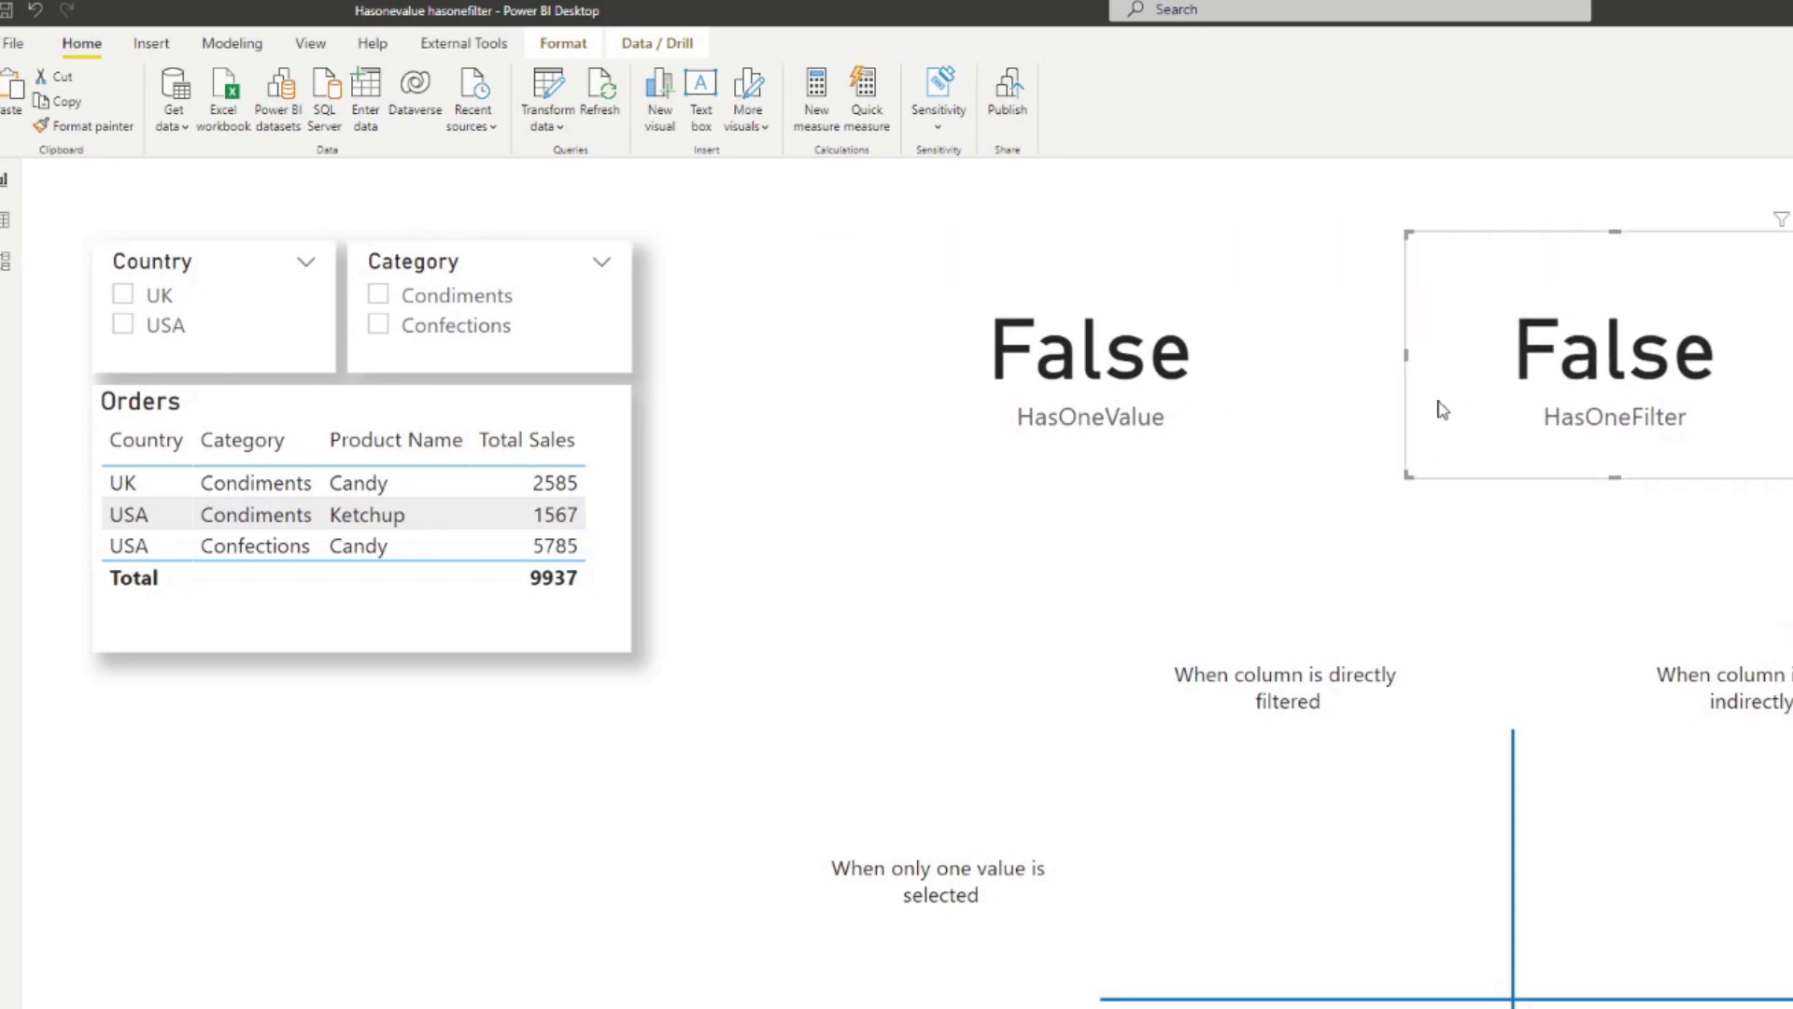
Step: Compare both cards with UK, then UK and USA, then clear the country filter
click(123, 295)
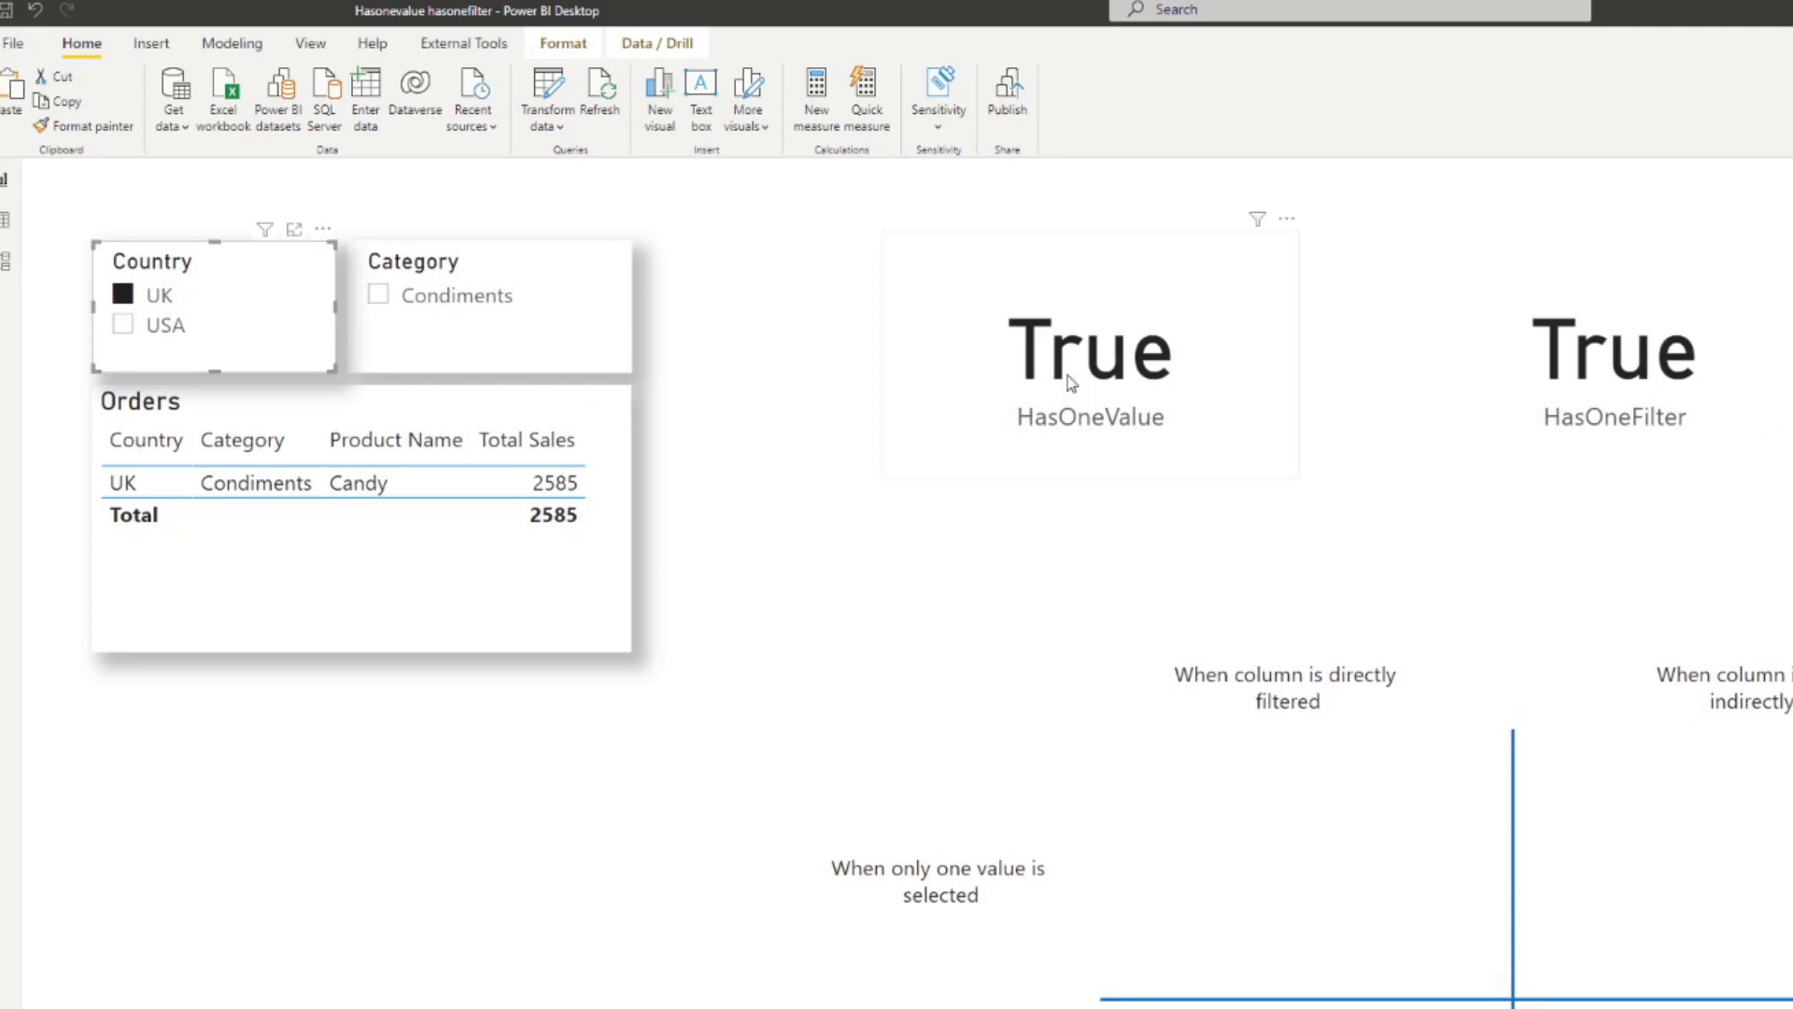
click(125, 327)
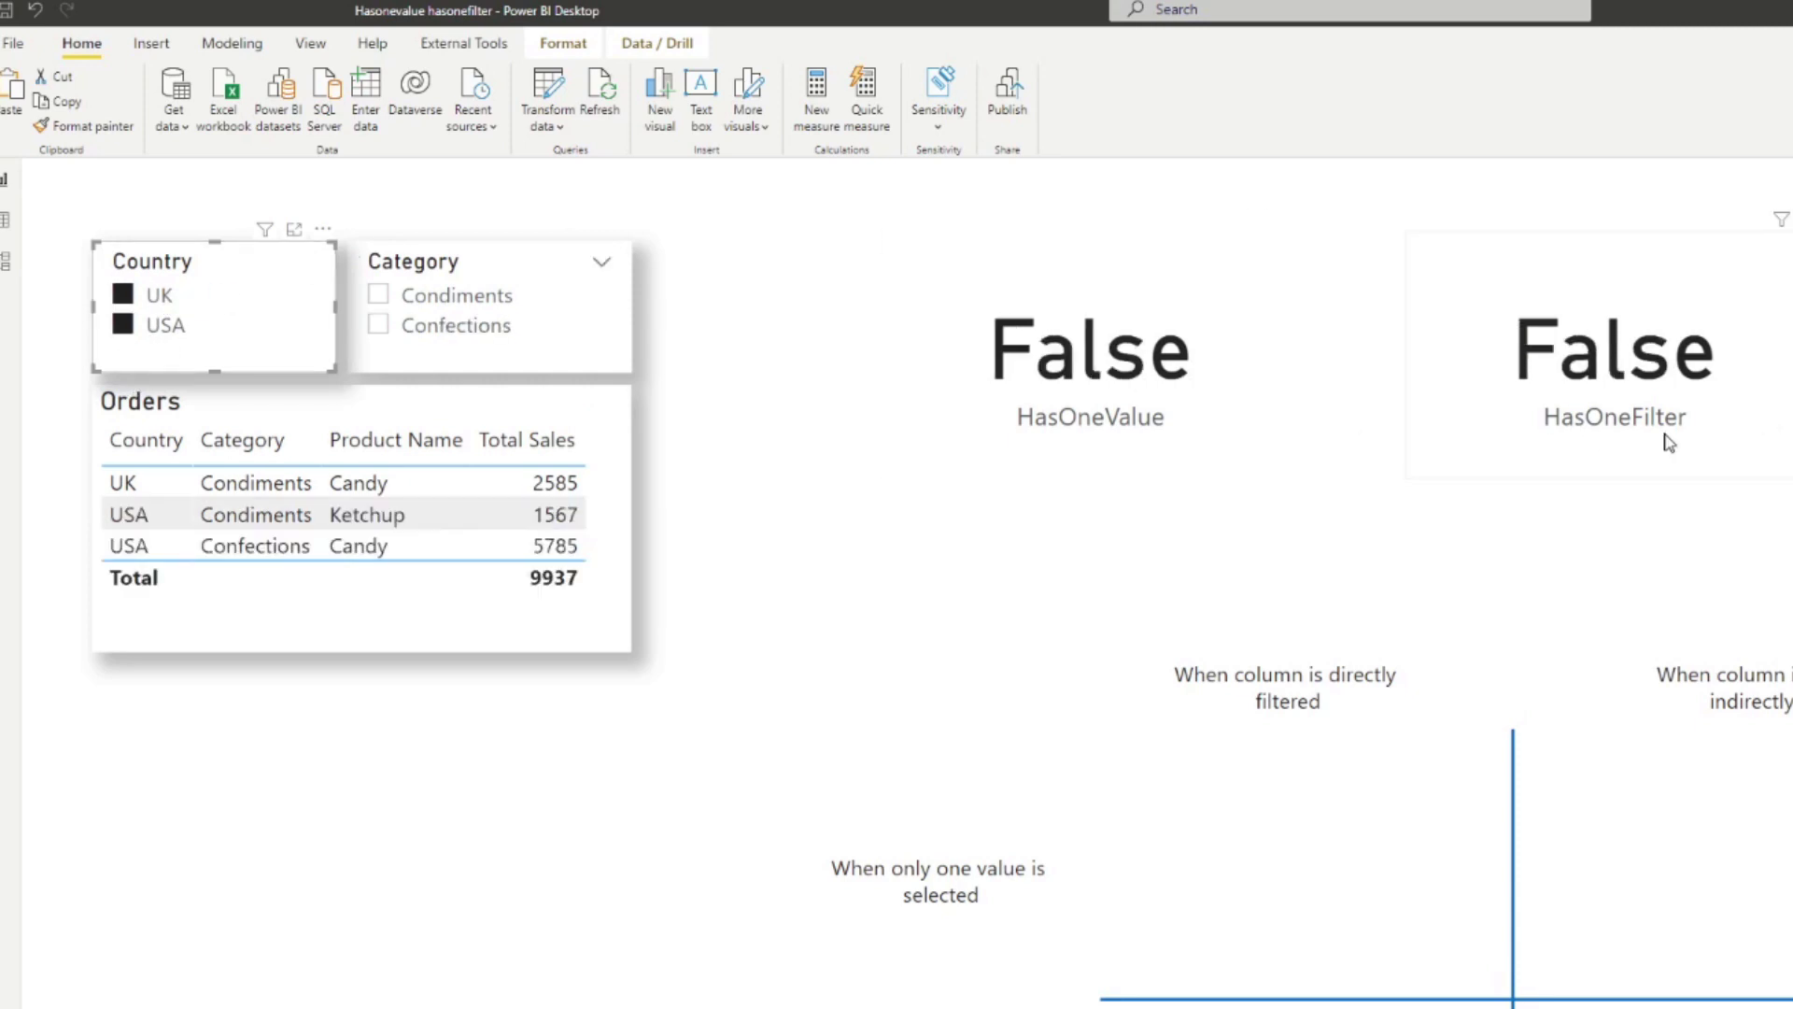
click(130, 336)
Step: Filter the Category slicer to Condiments, then switch it to Confections
click(456, 266)
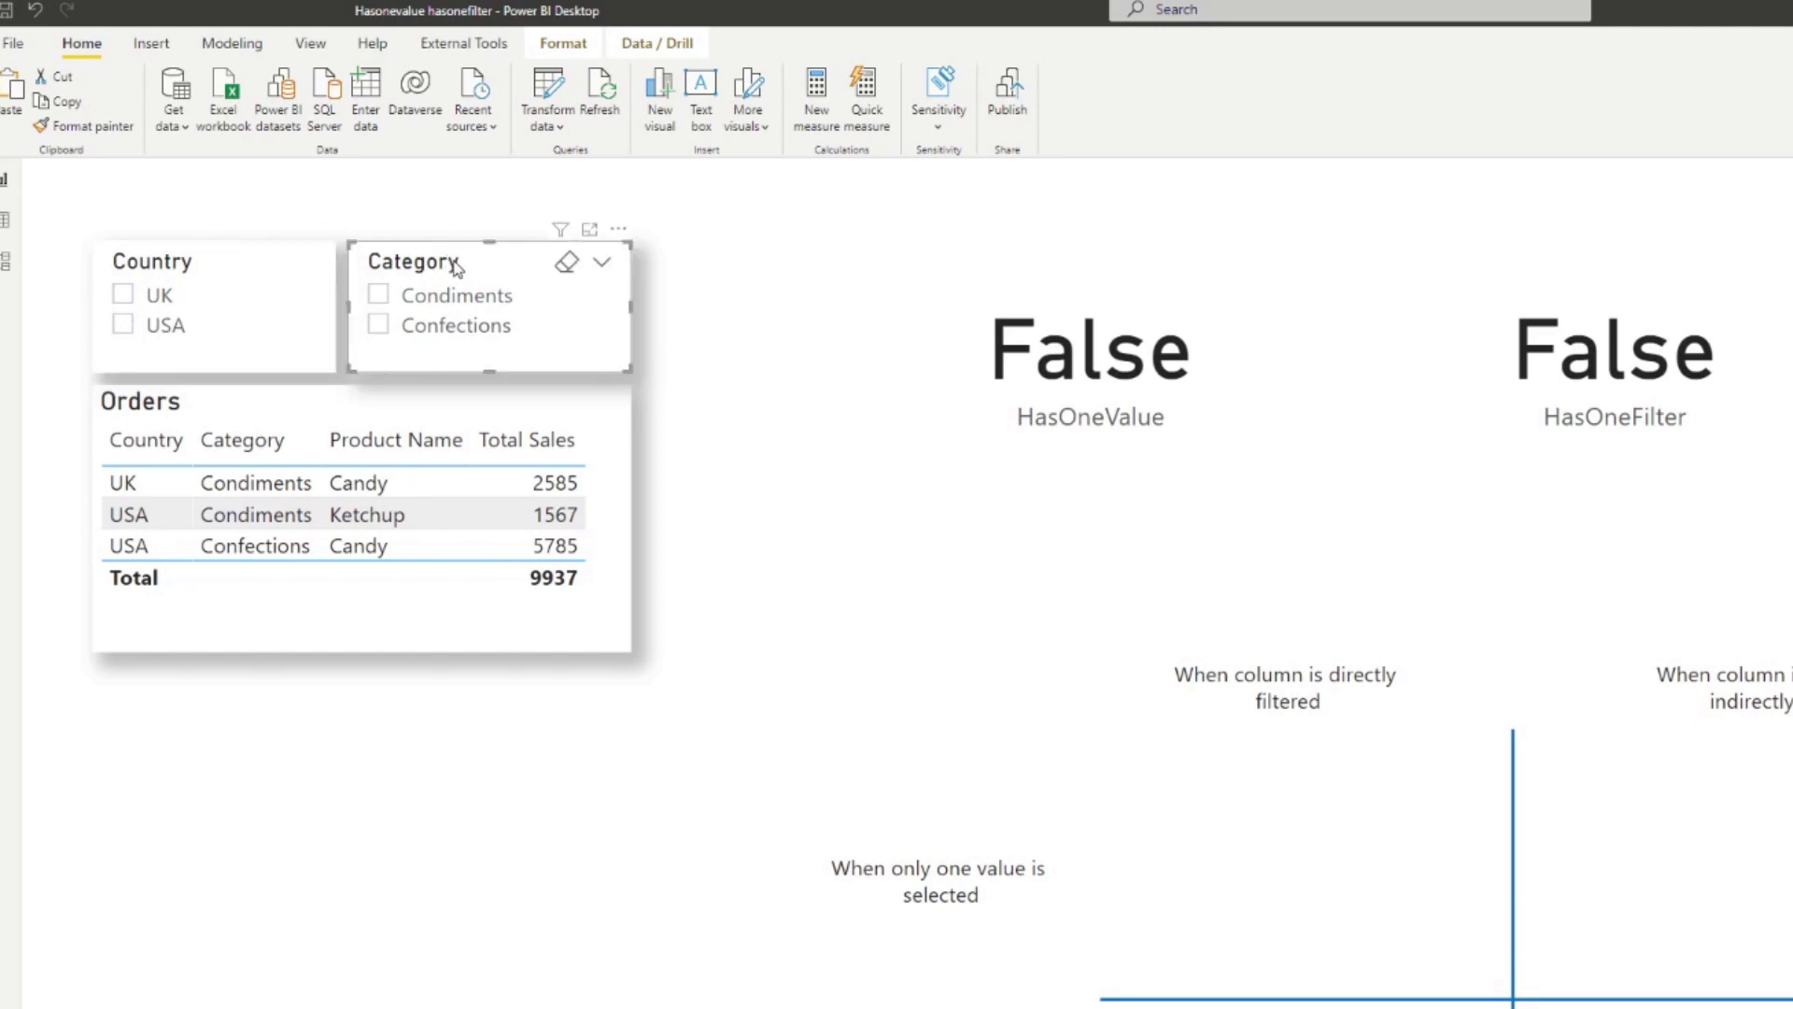
click(487, 304)
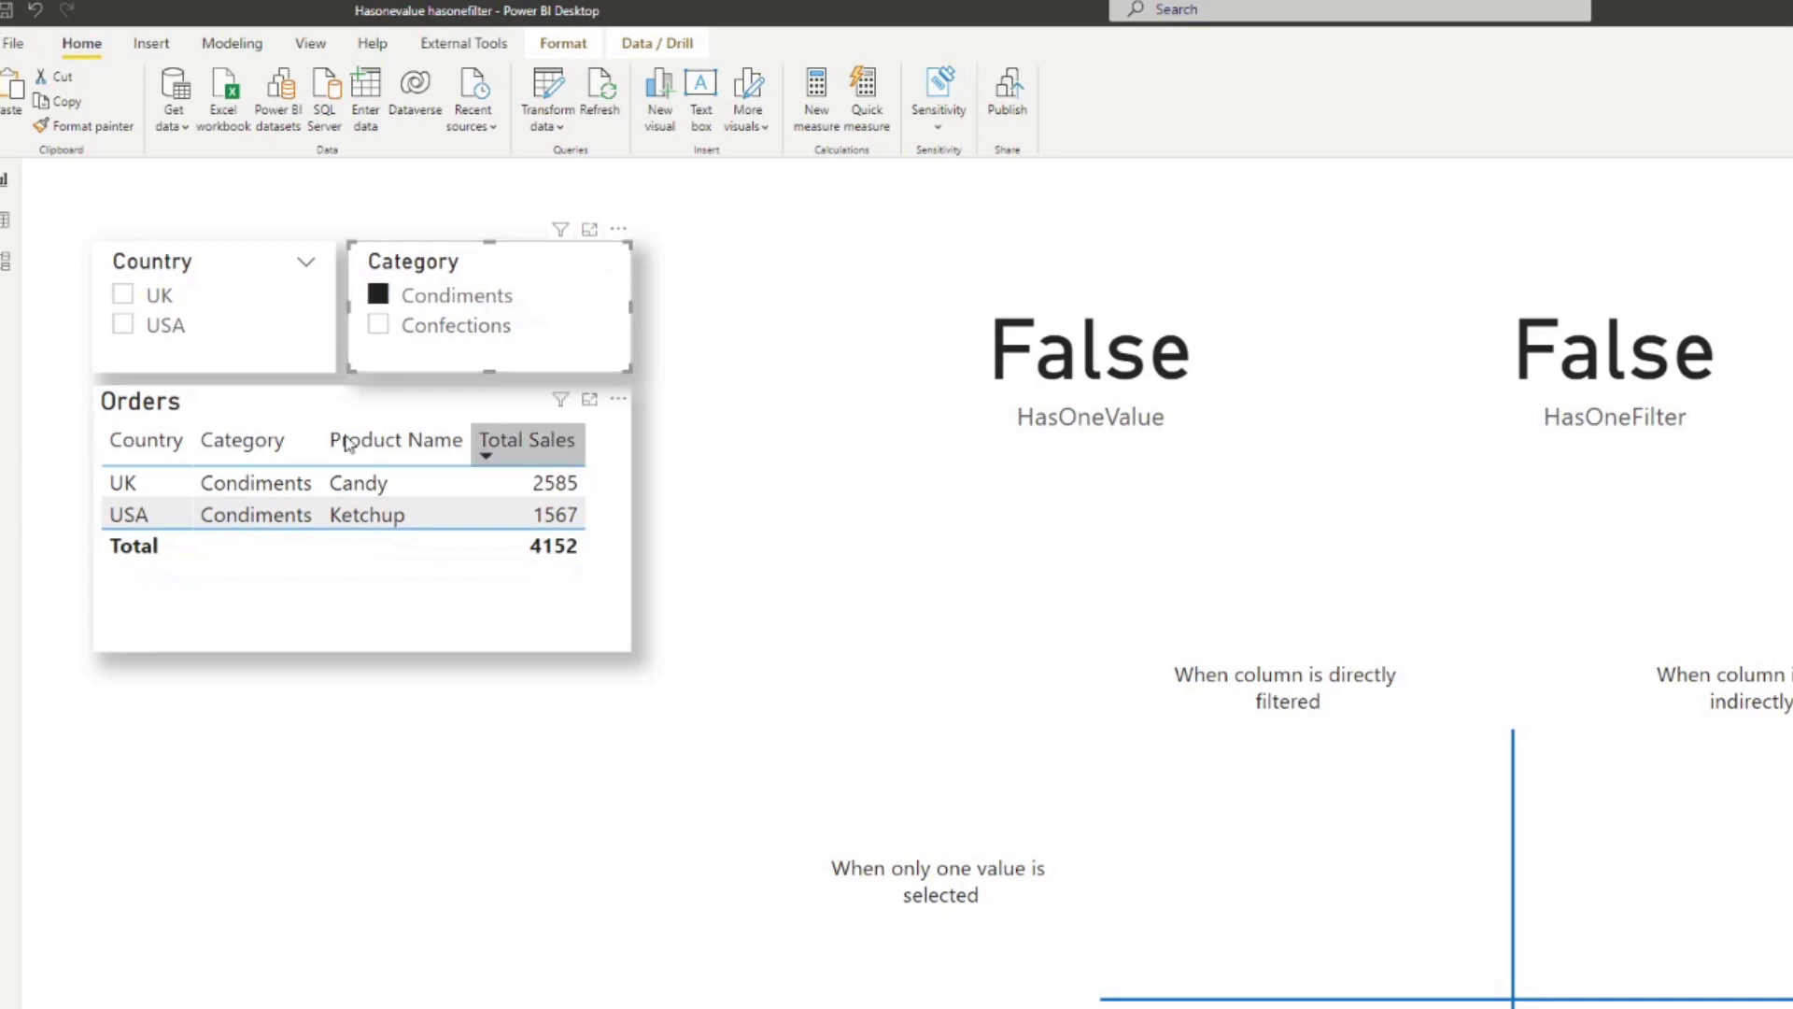
click(441, 337)
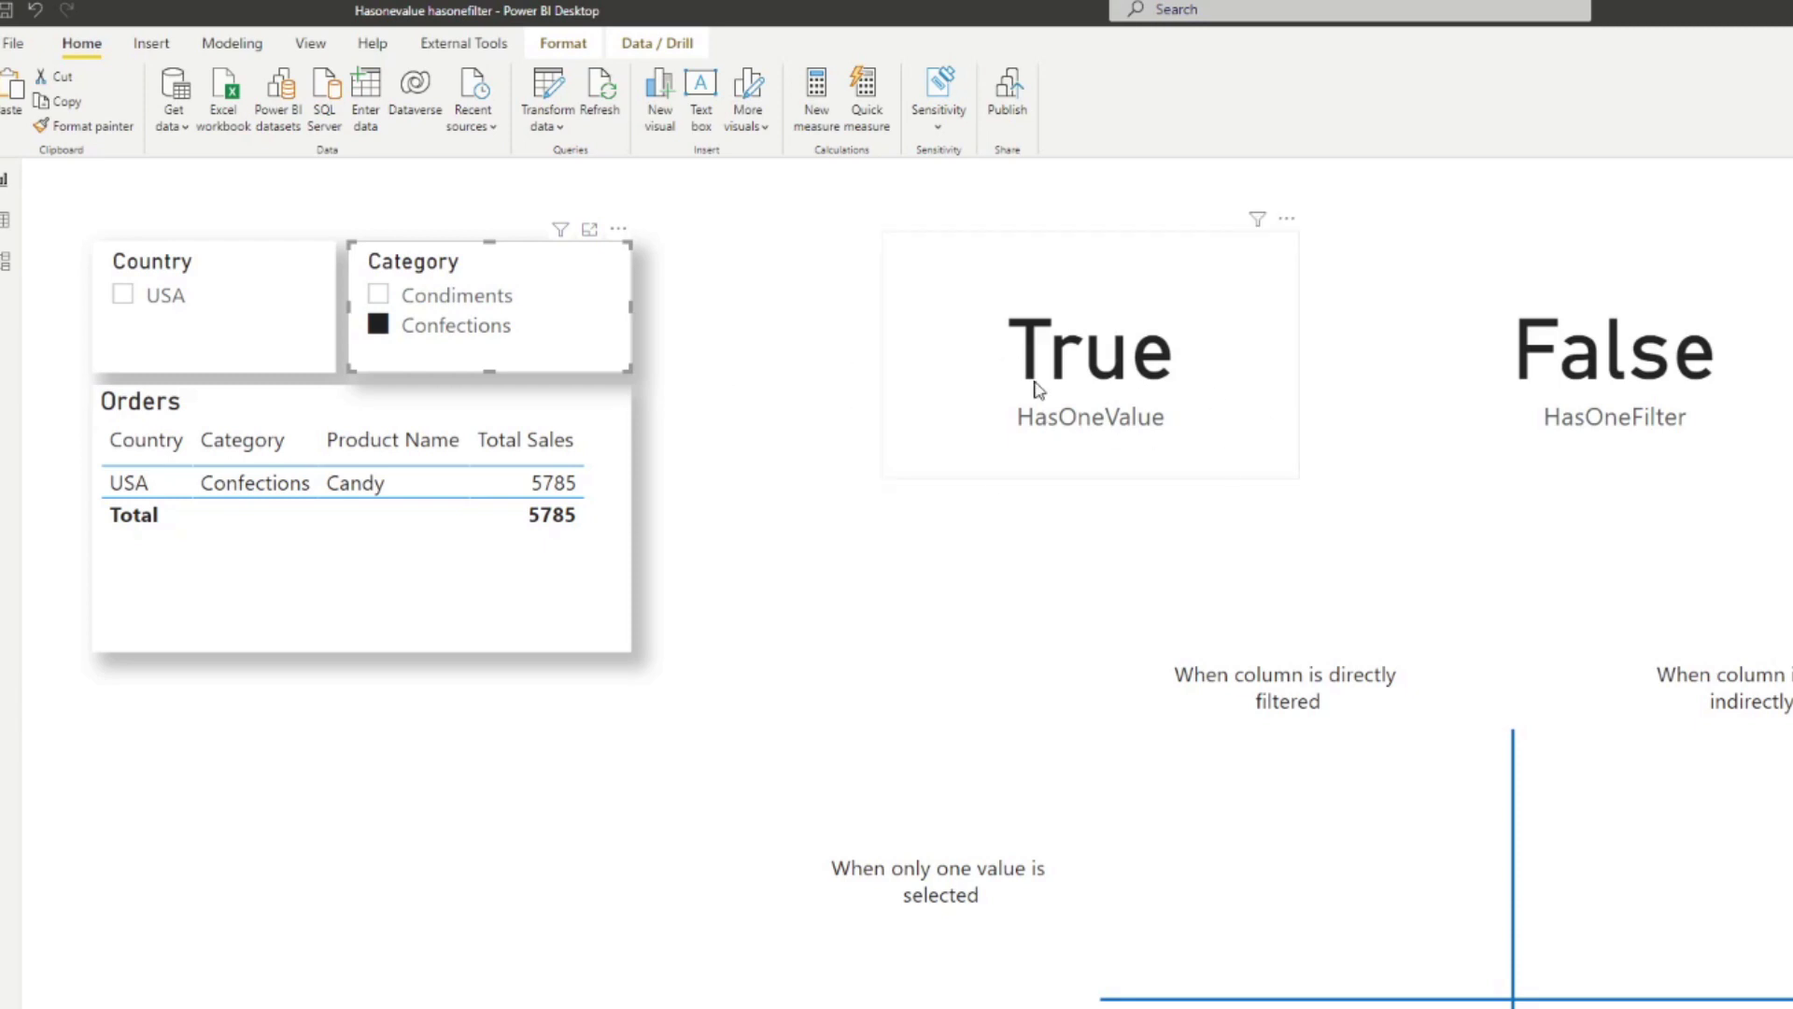
click(1295, 480)
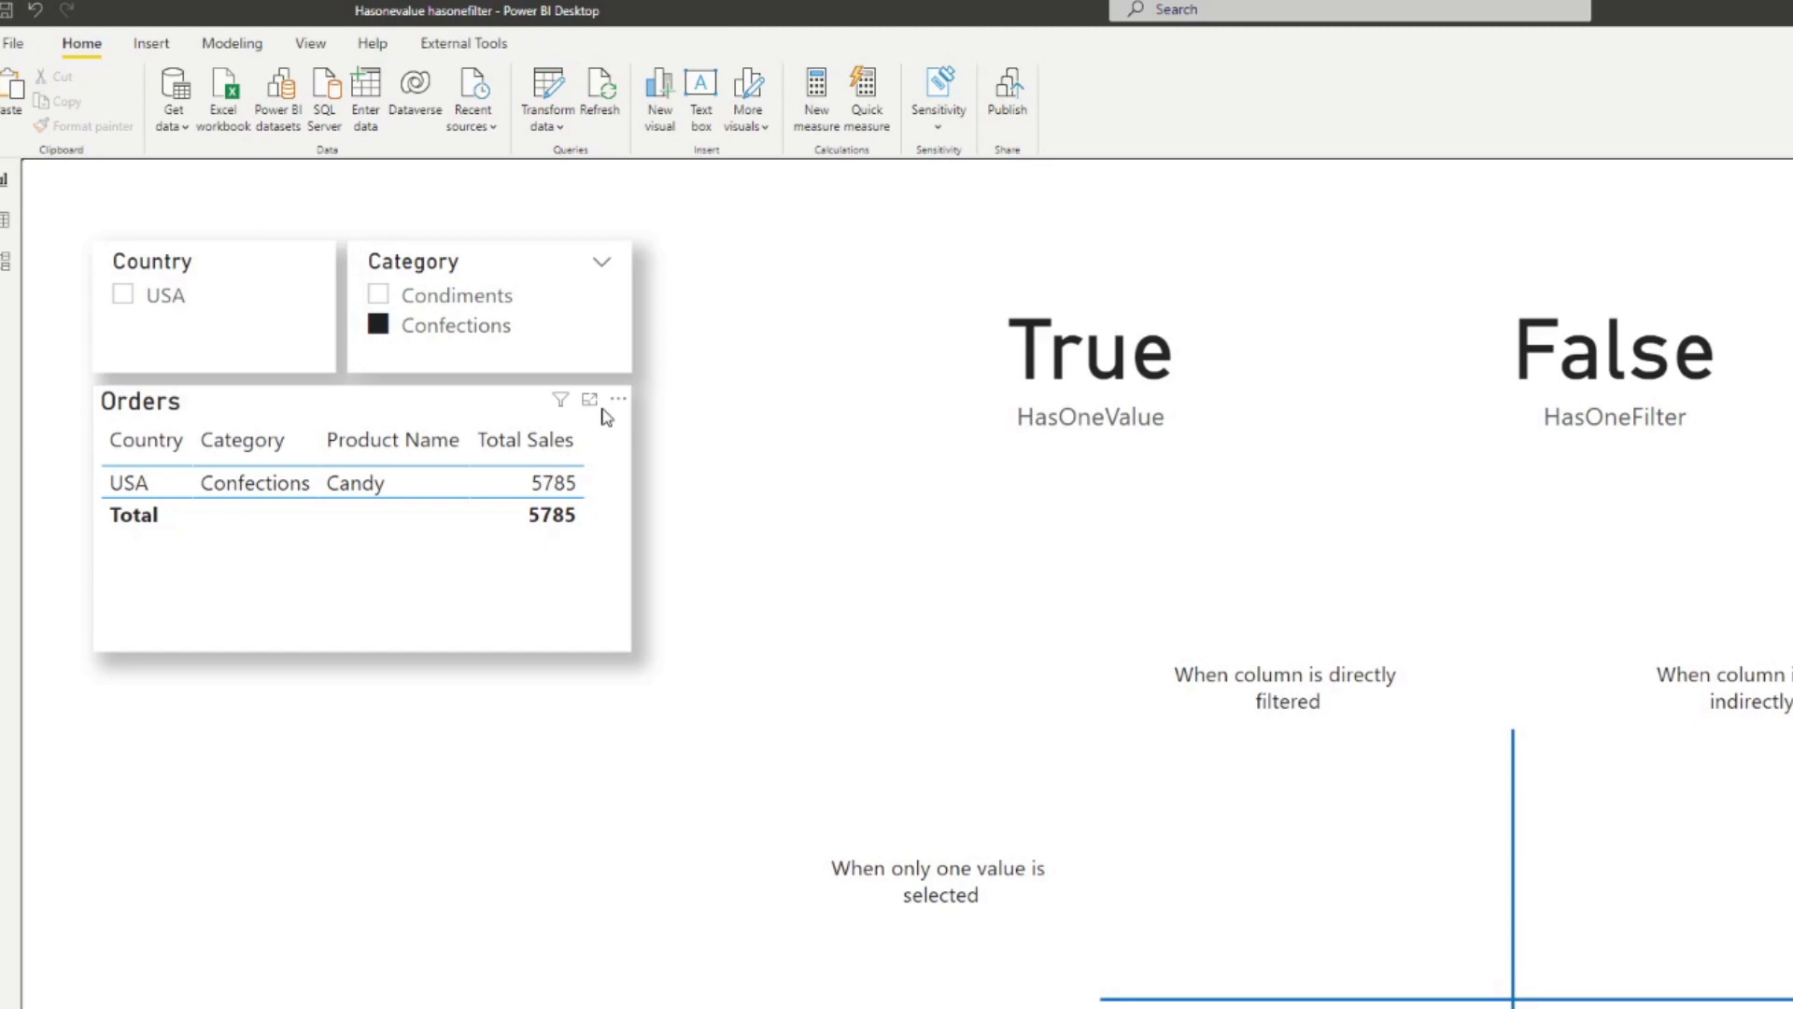
Step: Toggle USA on and off in the Country slicer, then clear the Confections category filter
click(121, 297)
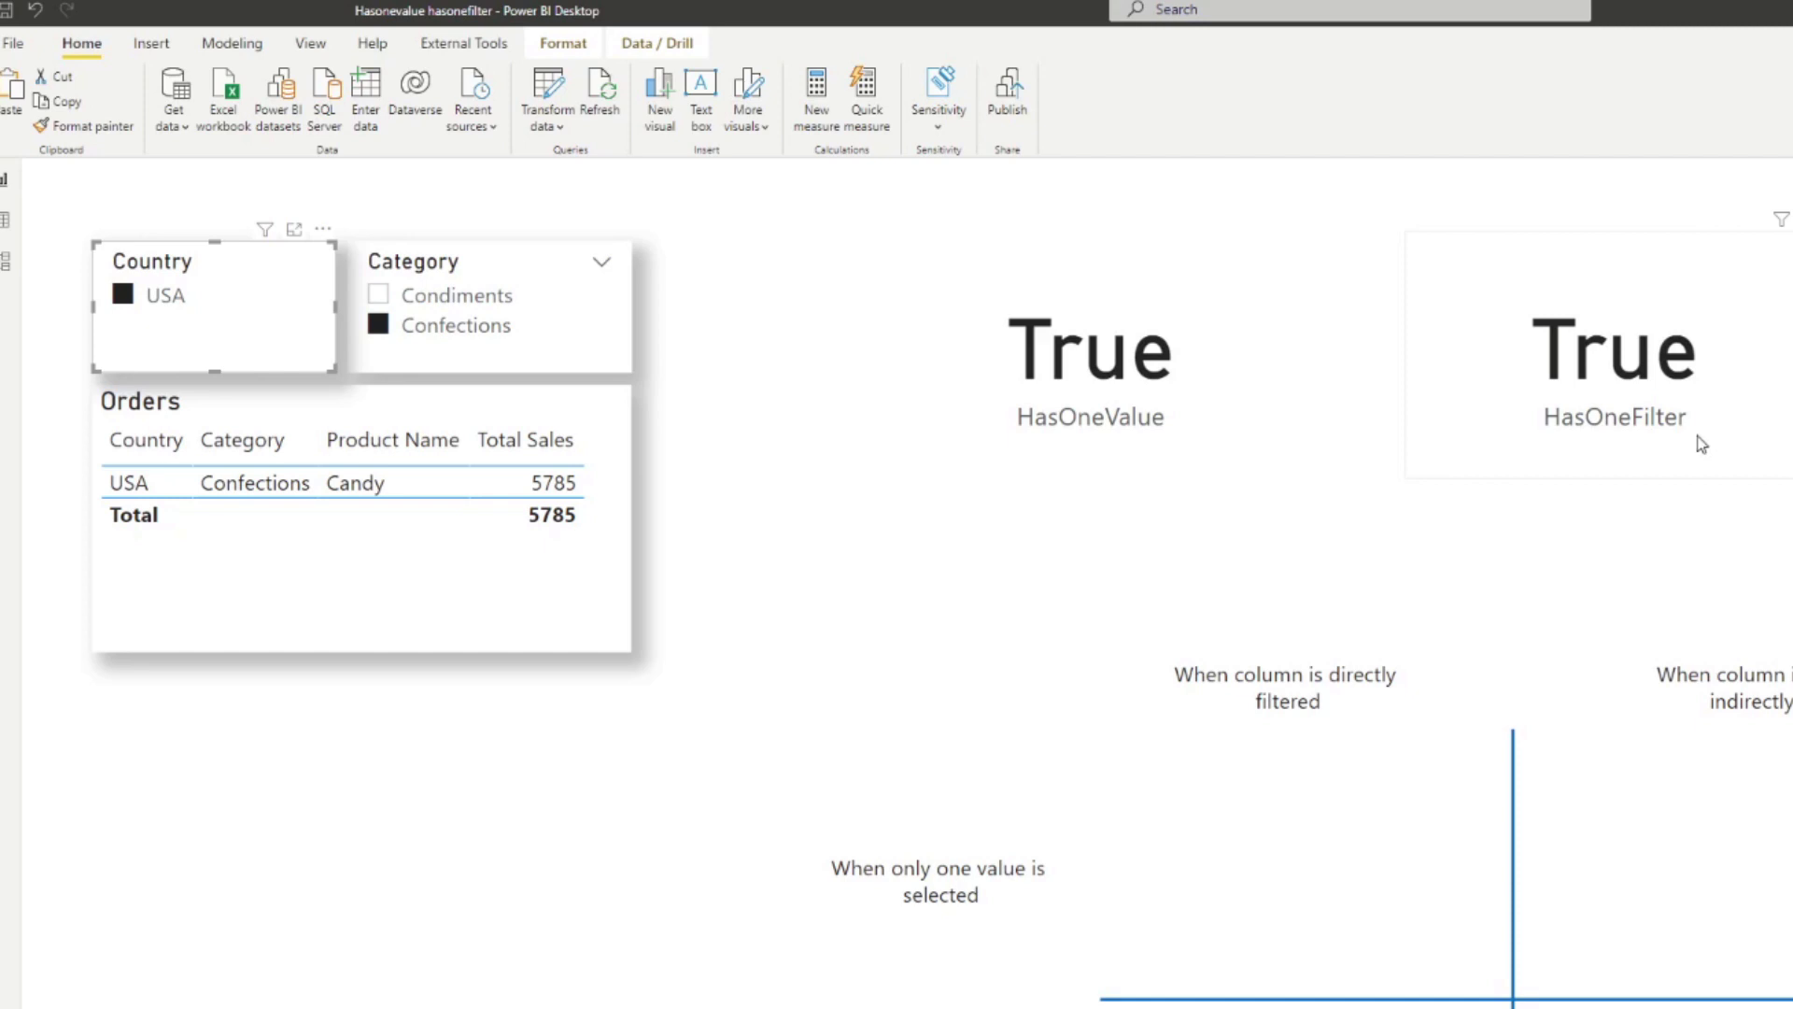
click(123, 297)
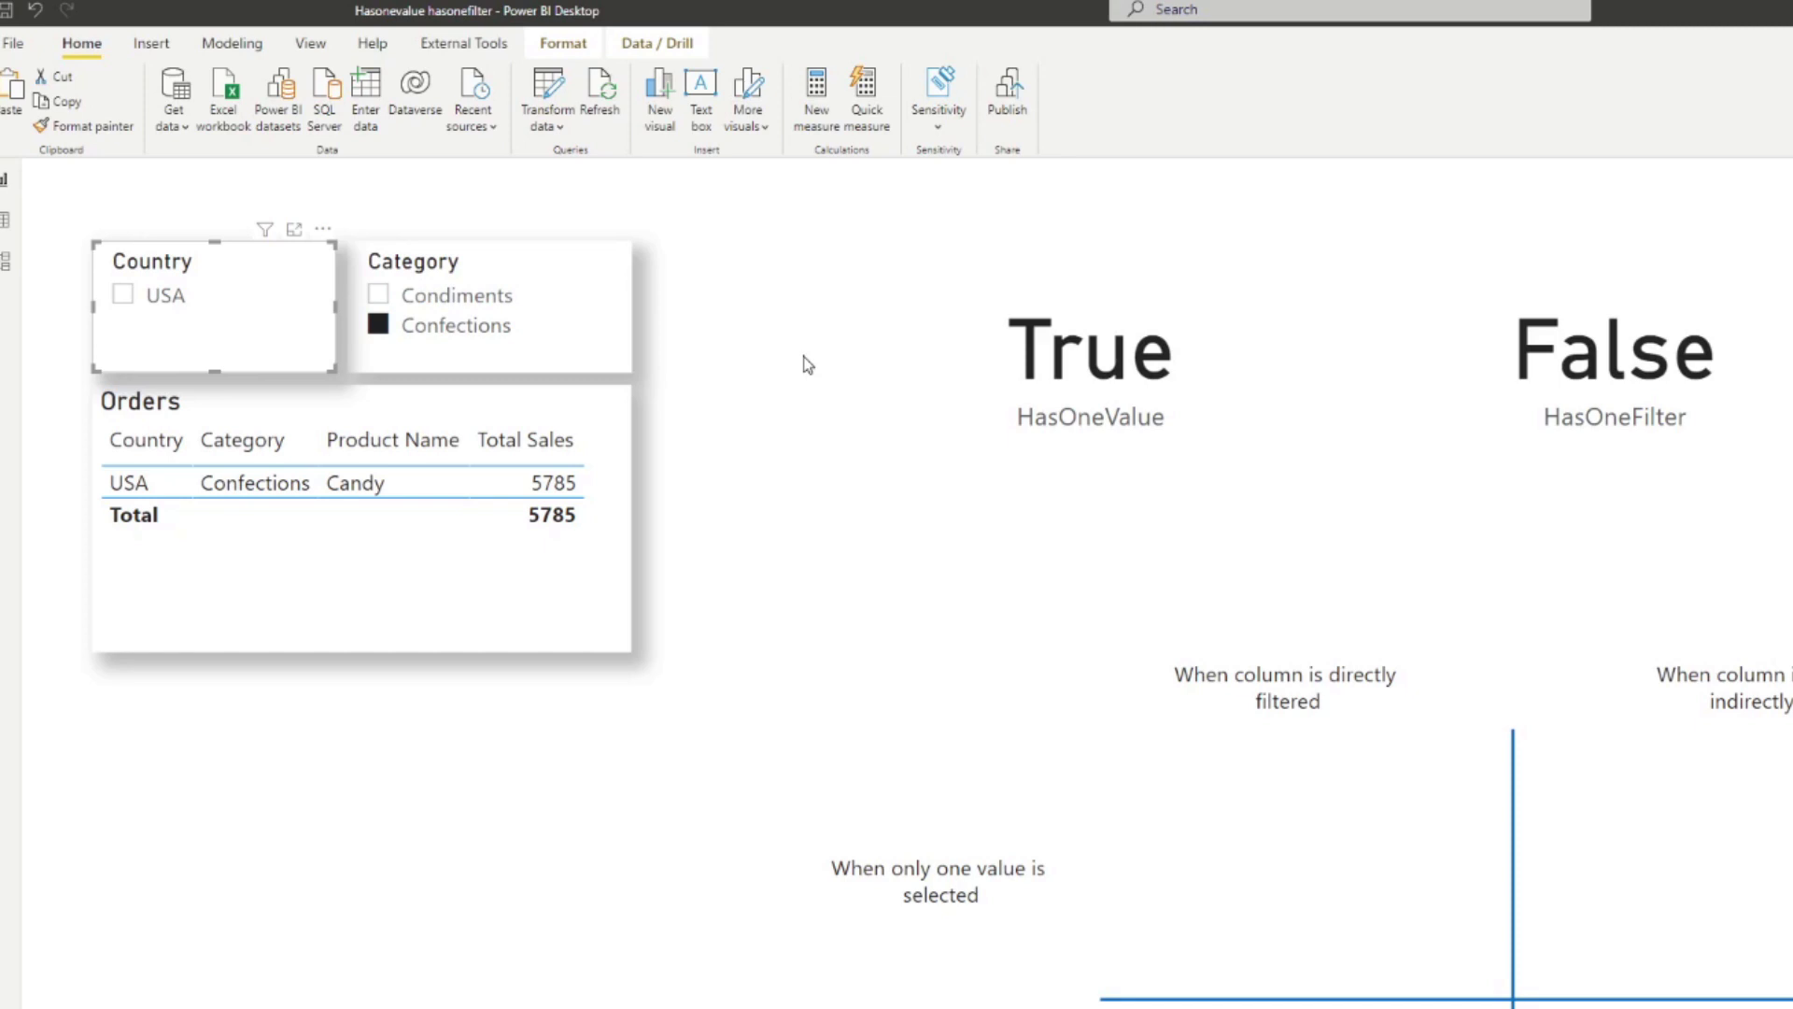
click(492, 329)
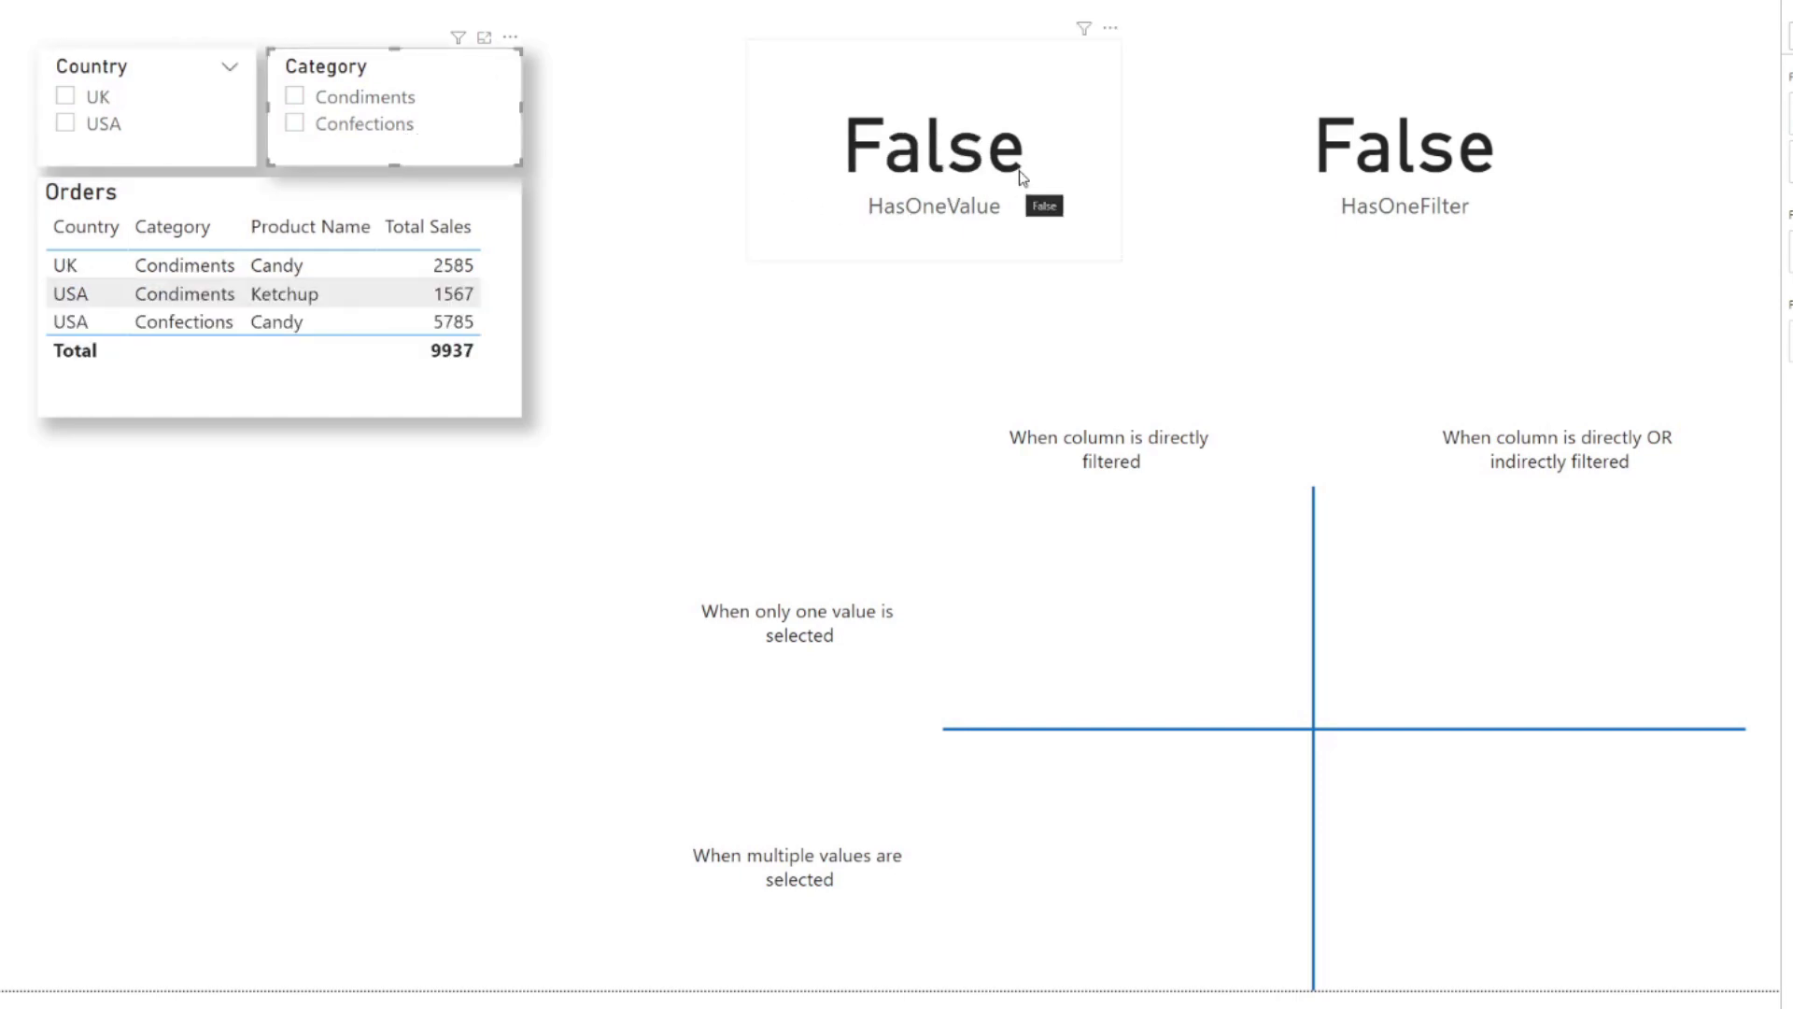
Step: Move HasOneValue into the top-right grid quadrant and HasOneFilter into the top-left quadrant
click(965, 179)
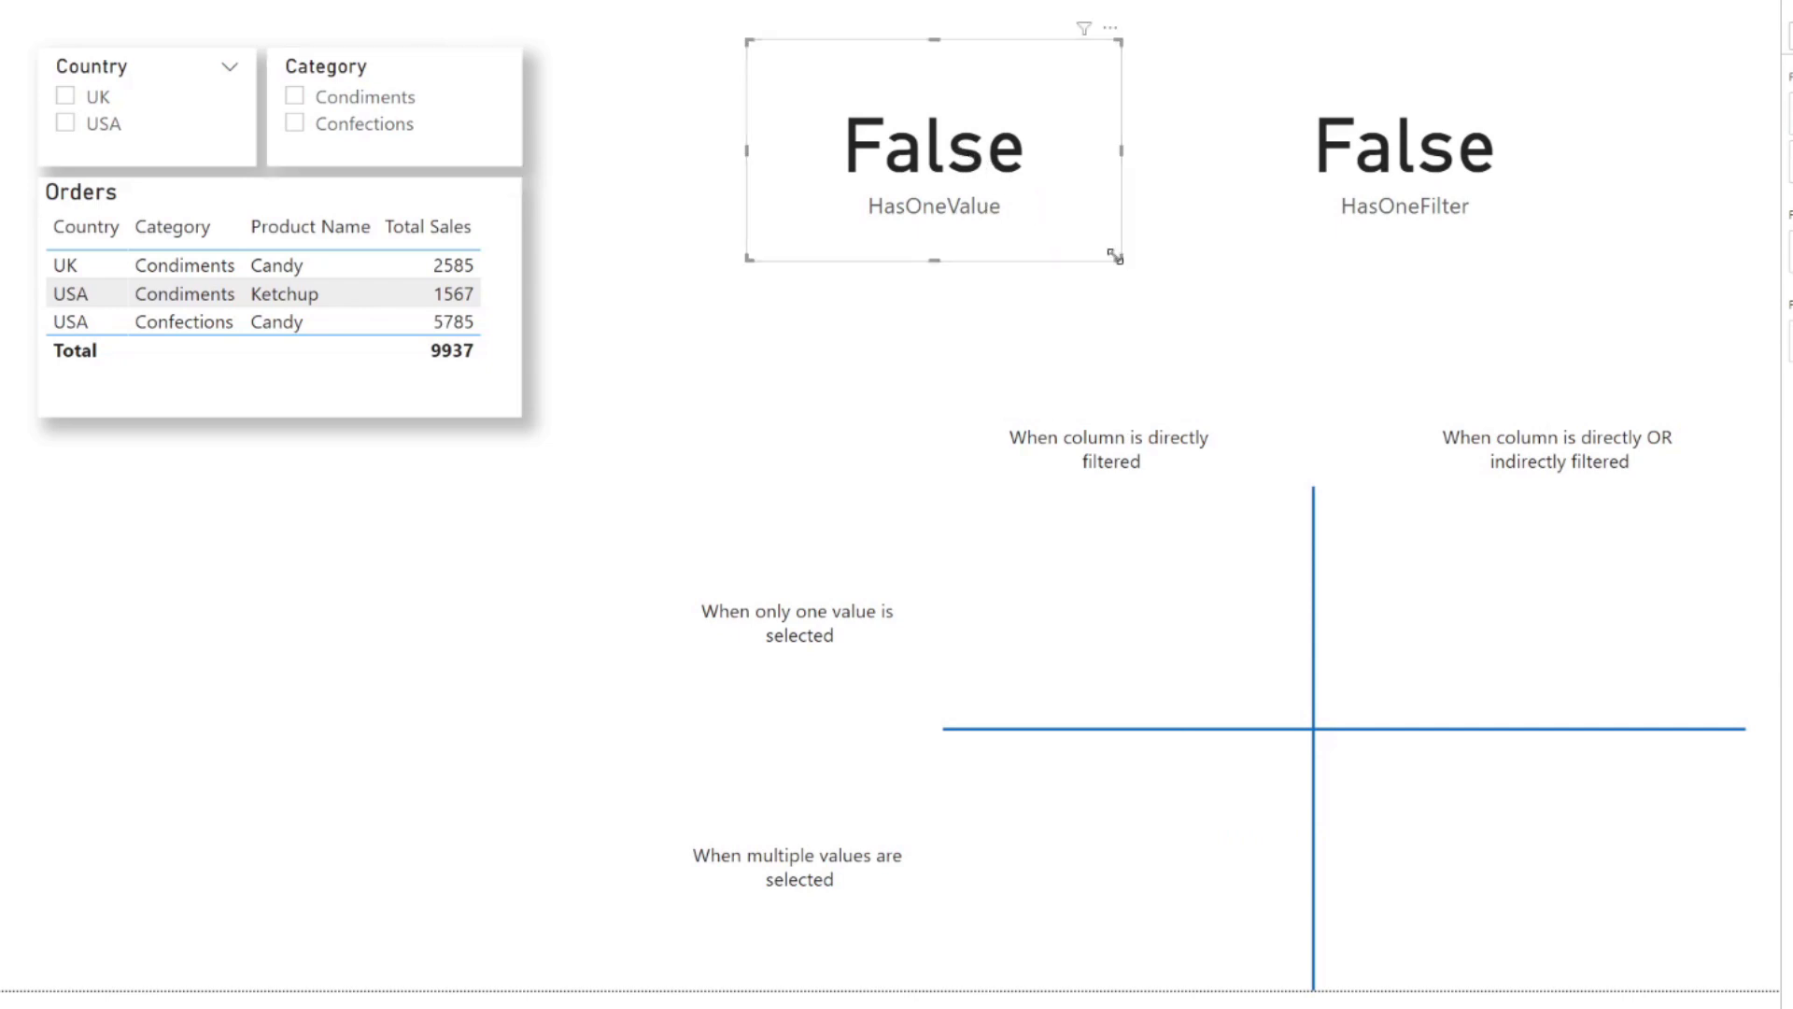
drag(935, 173, 1524, 602)
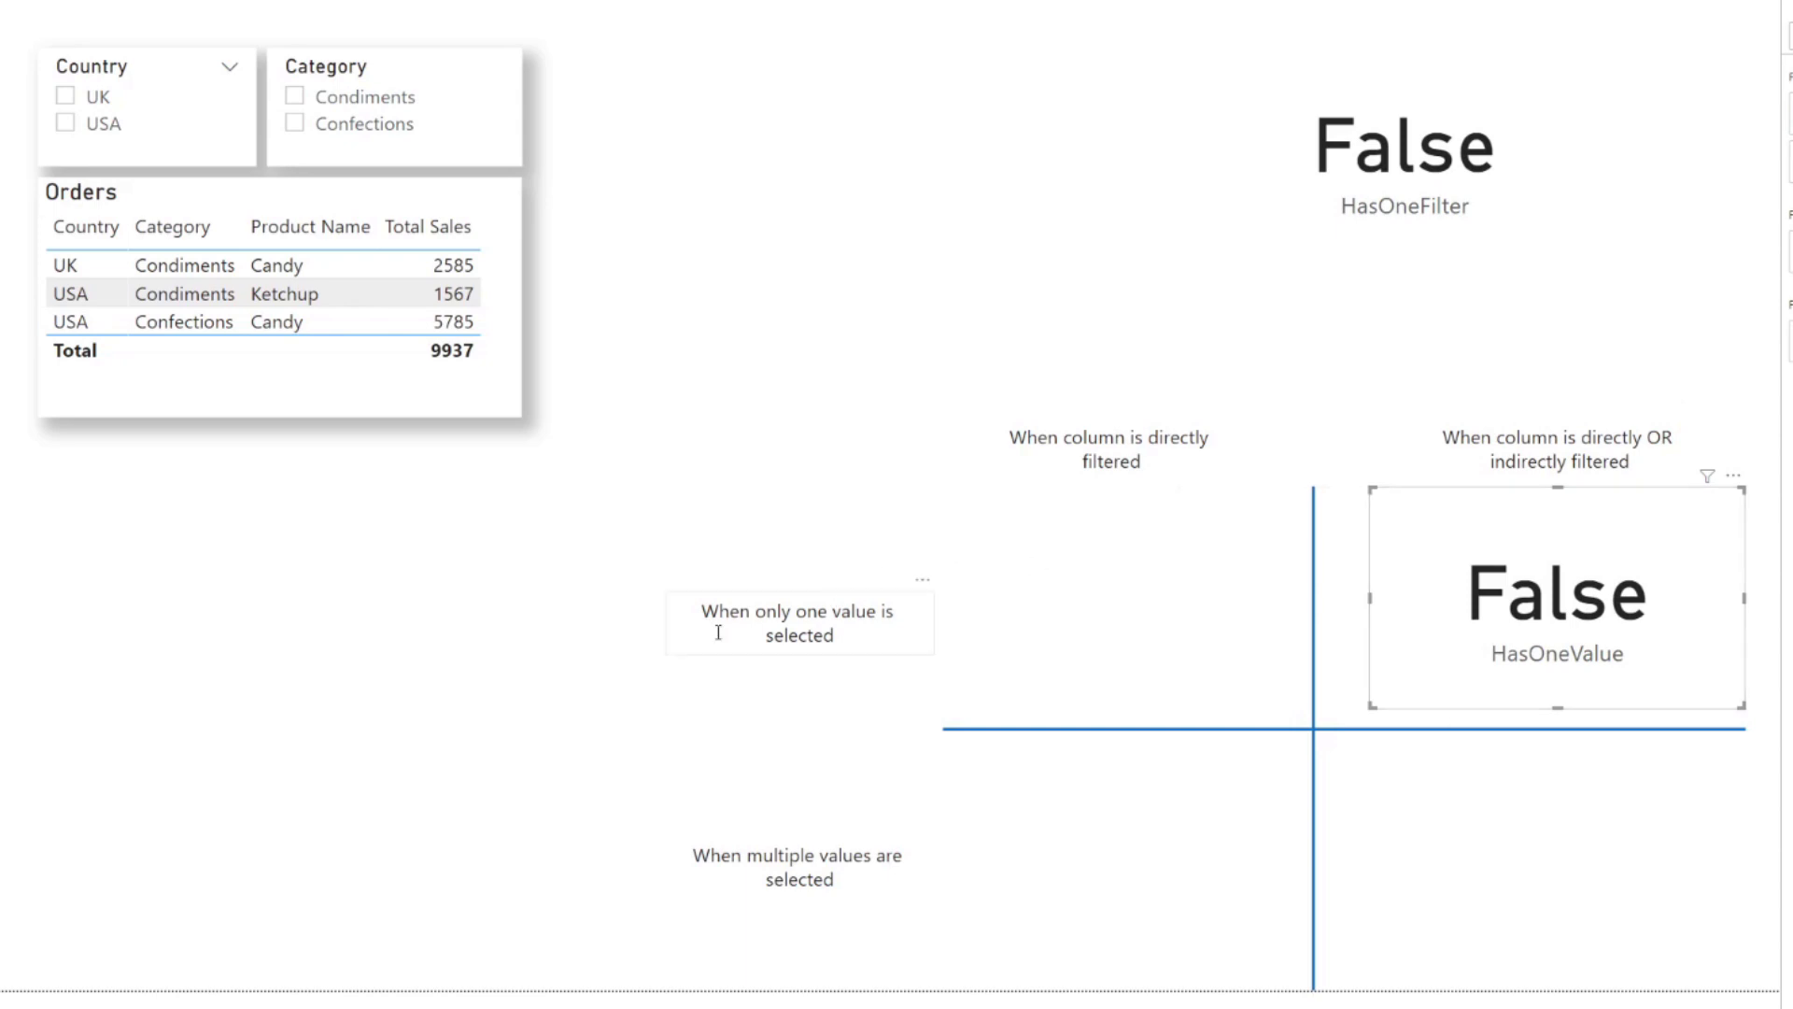
click(608, 641)
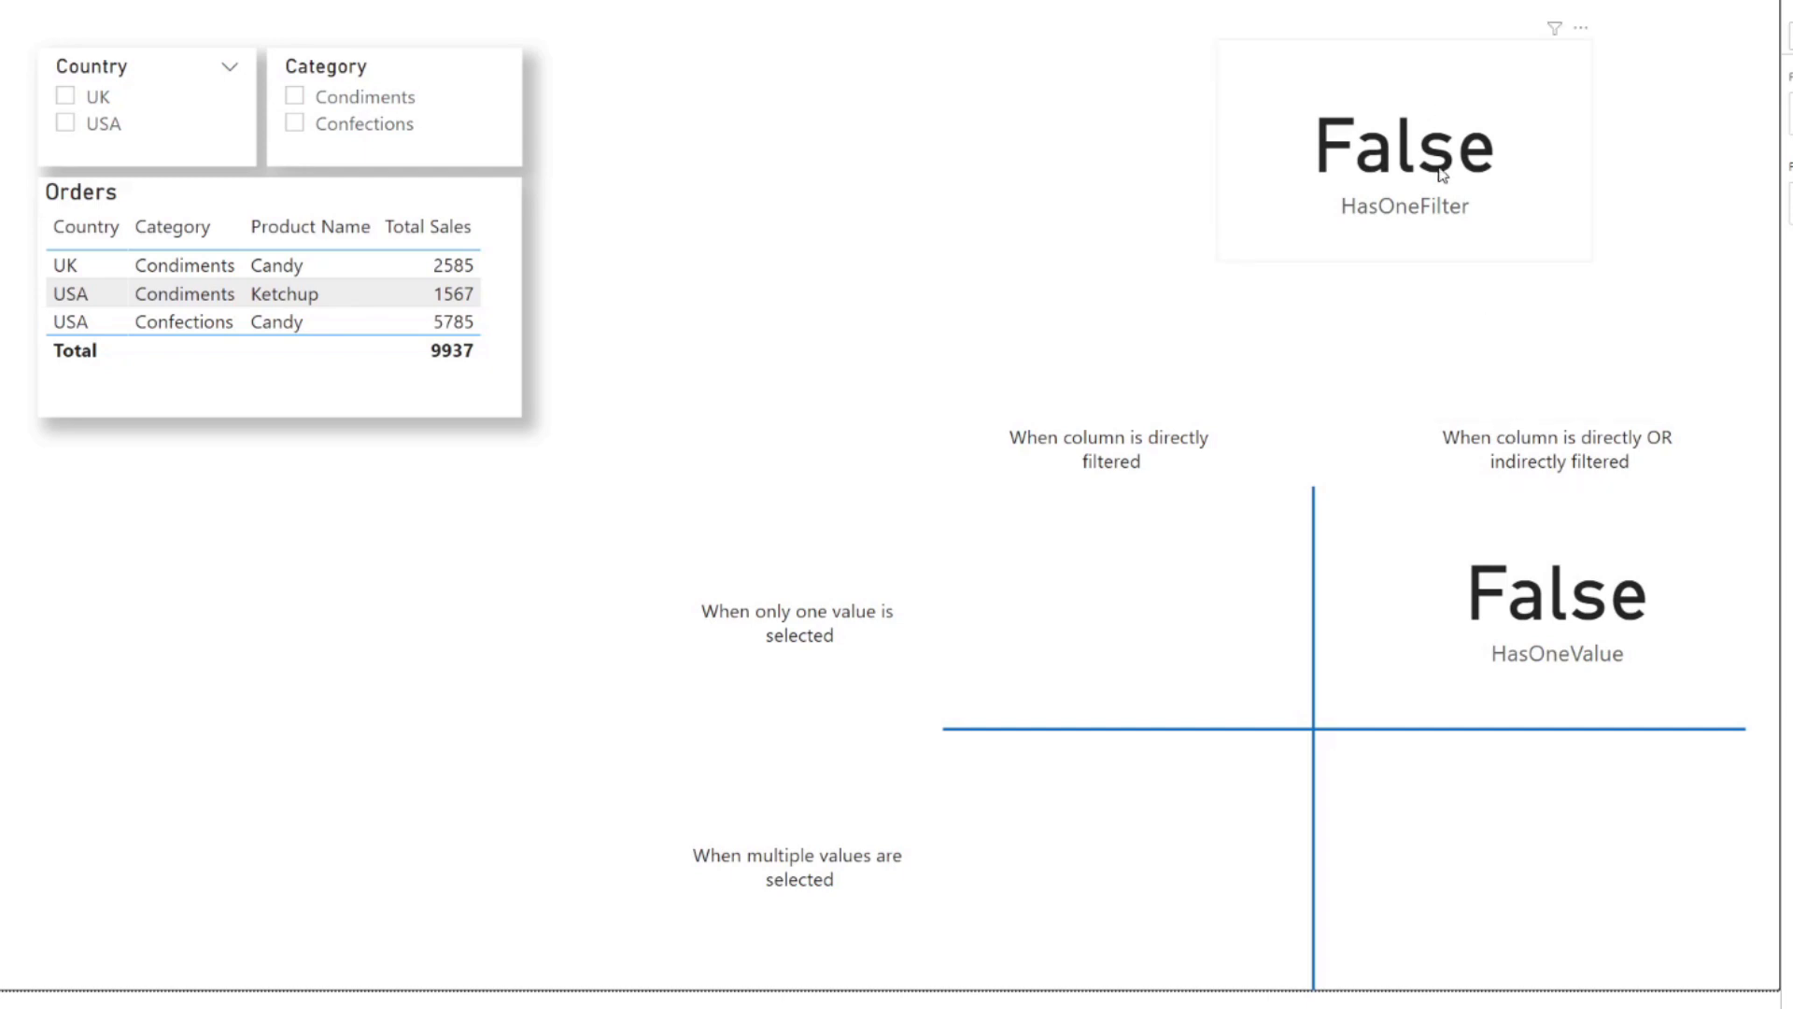
drag(1441, 174, 1173, 606)
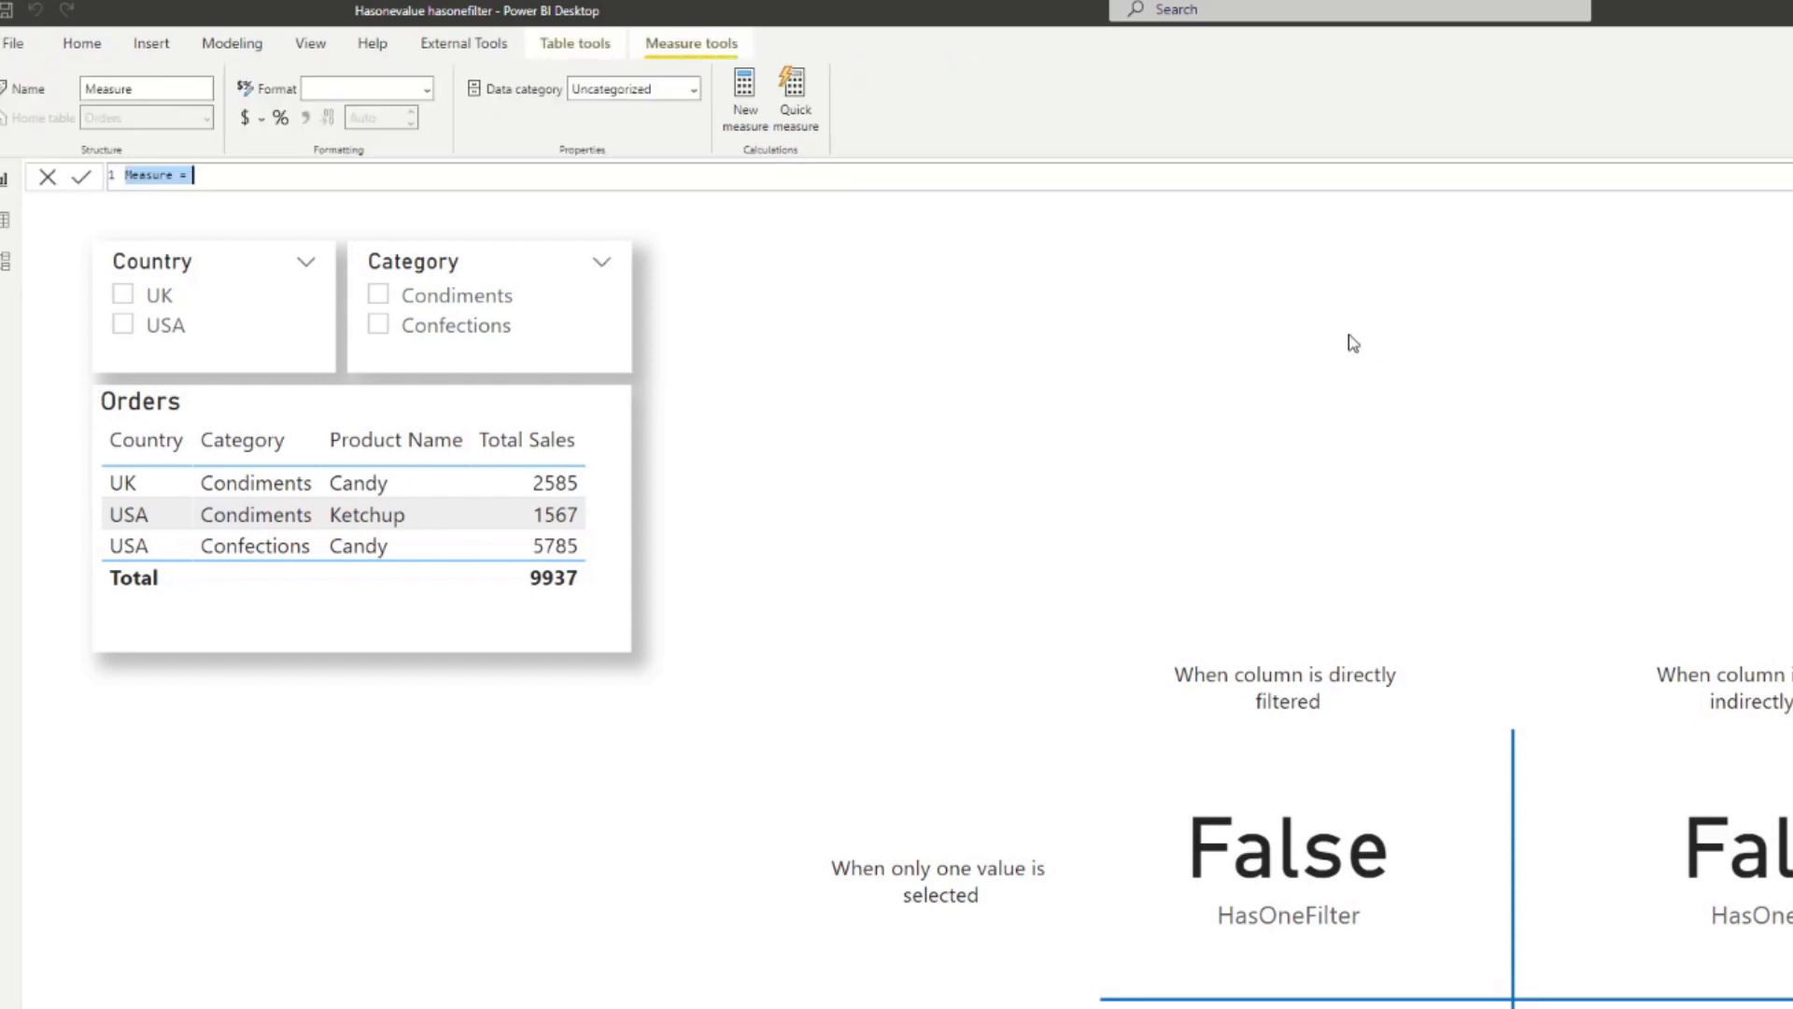
Step: Define IsFiltered = ISFILTERED(Orders[Country]), commit it, and begin another new measure
text(sFiltered = IsFil)
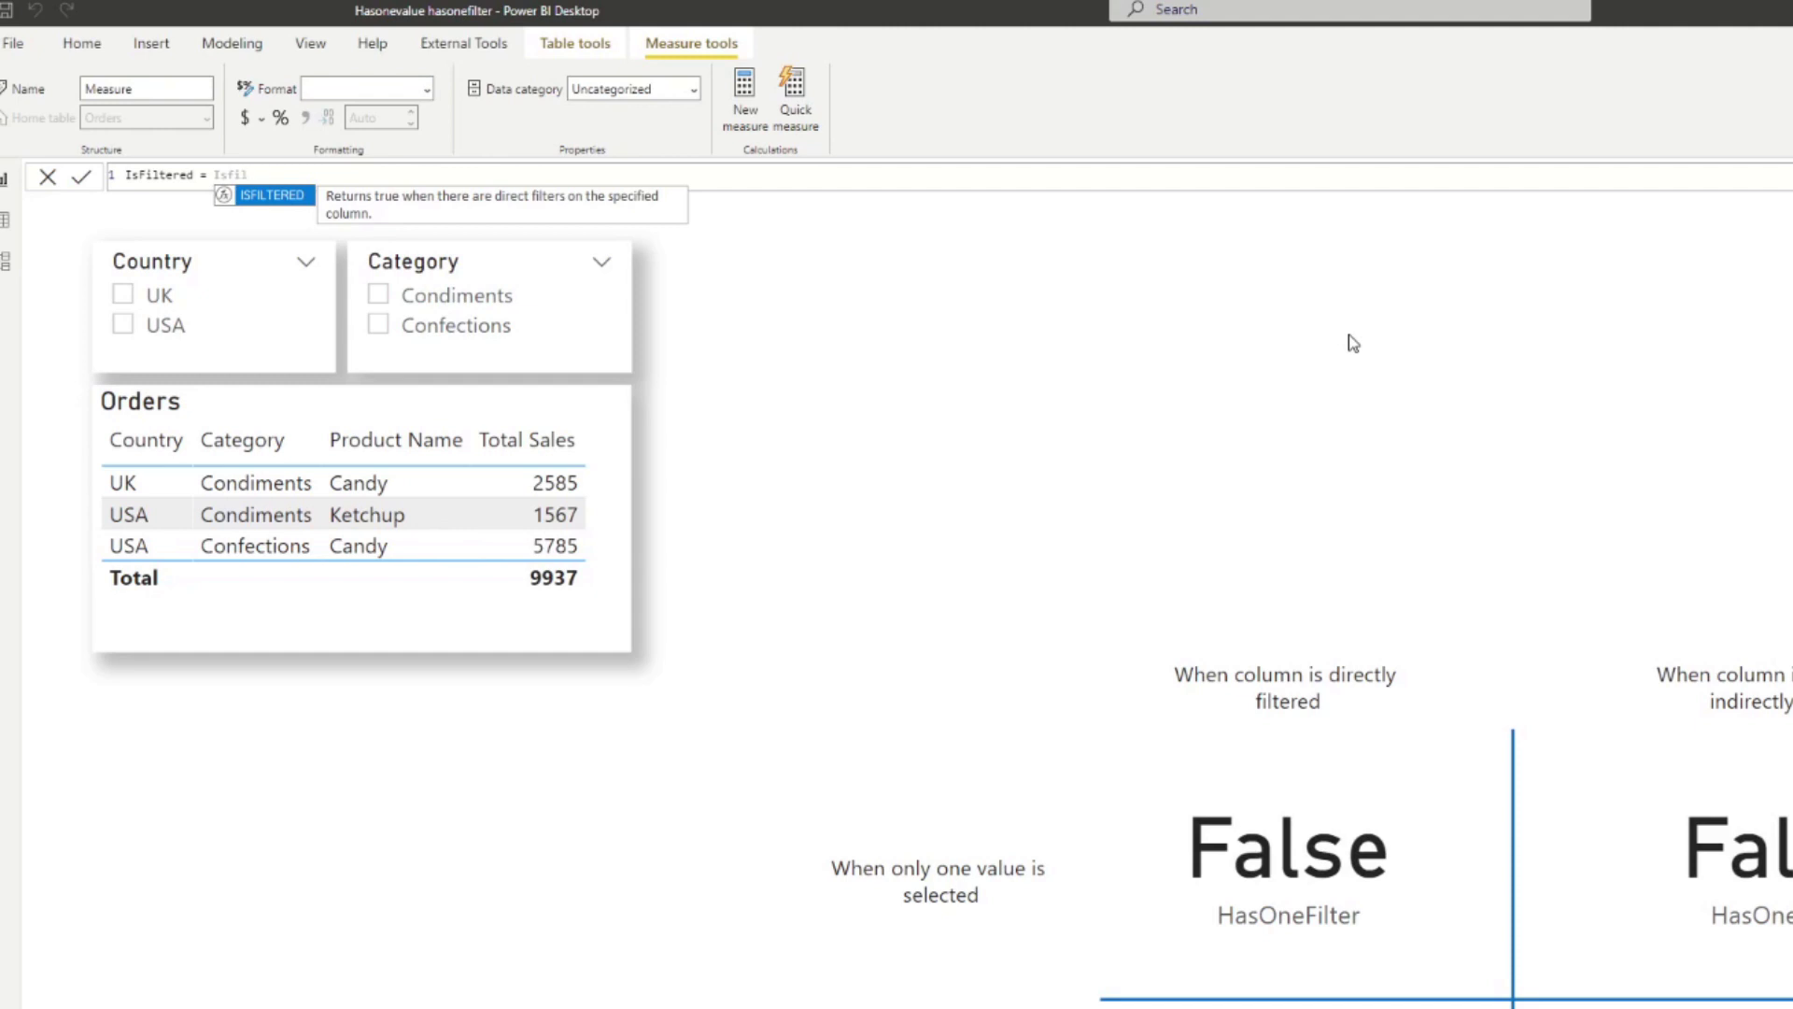
key(Tab)
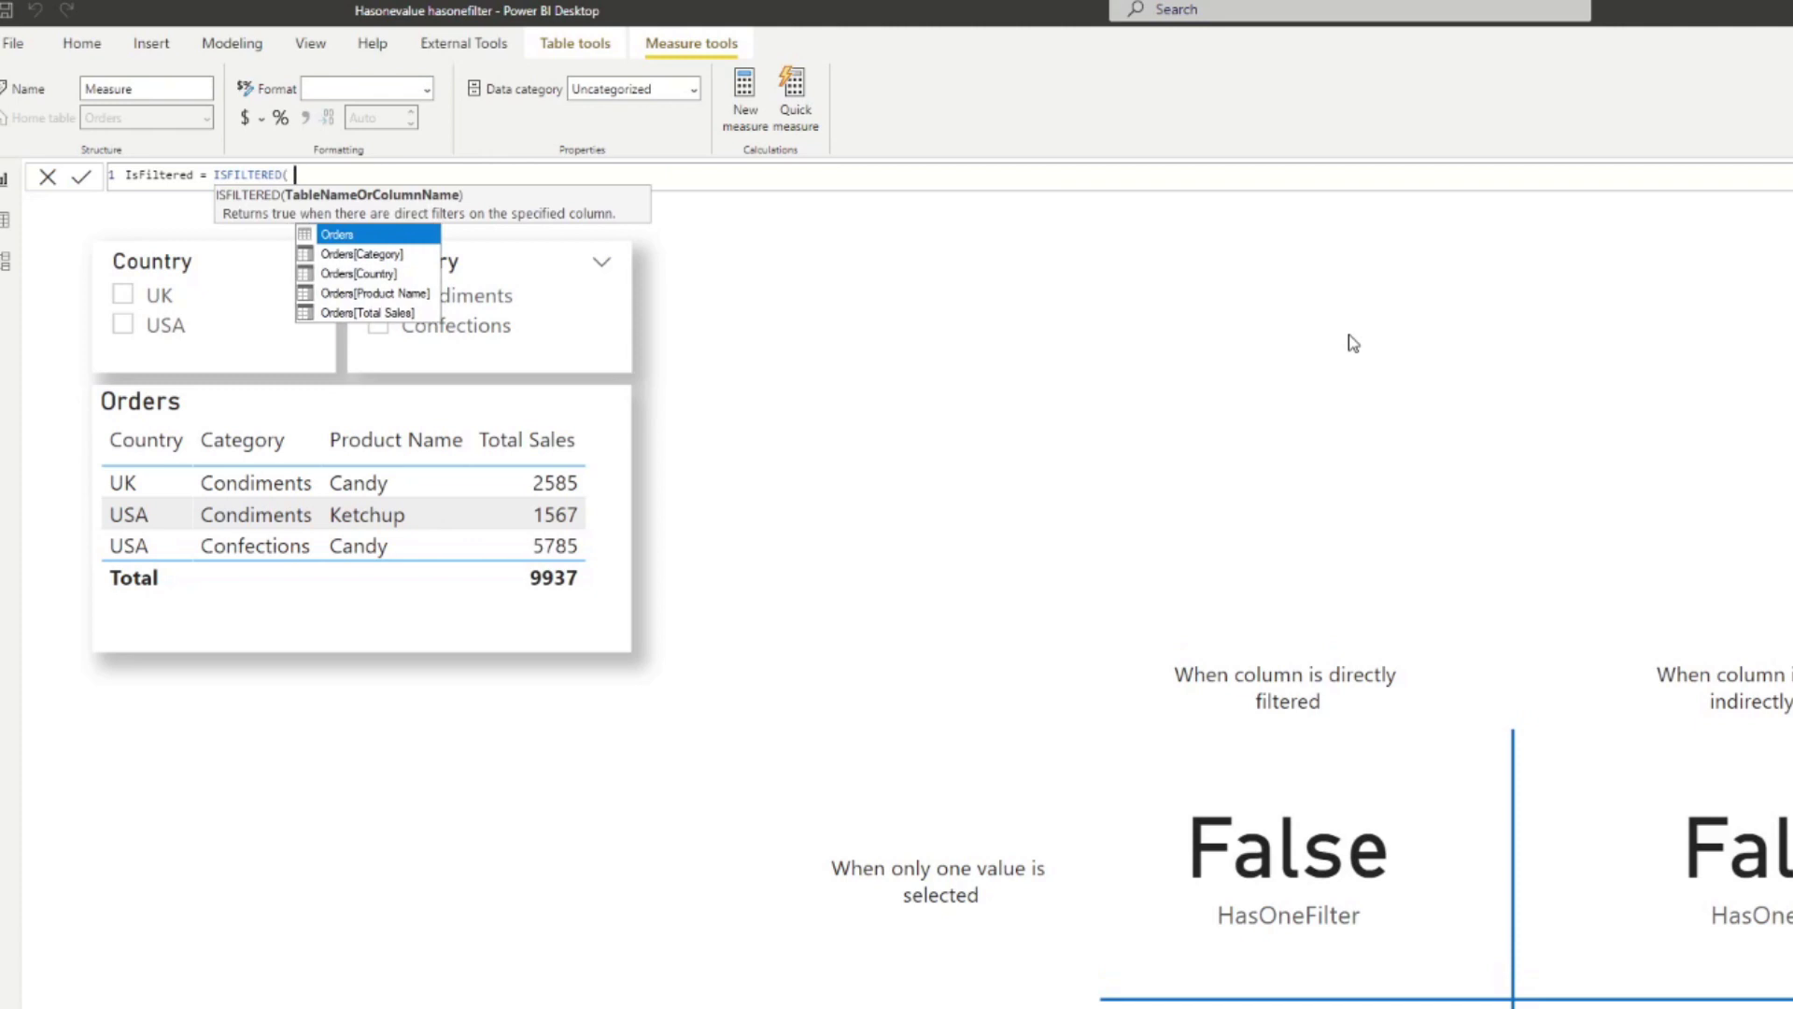
key(Down)
key(Down)
key(Down)
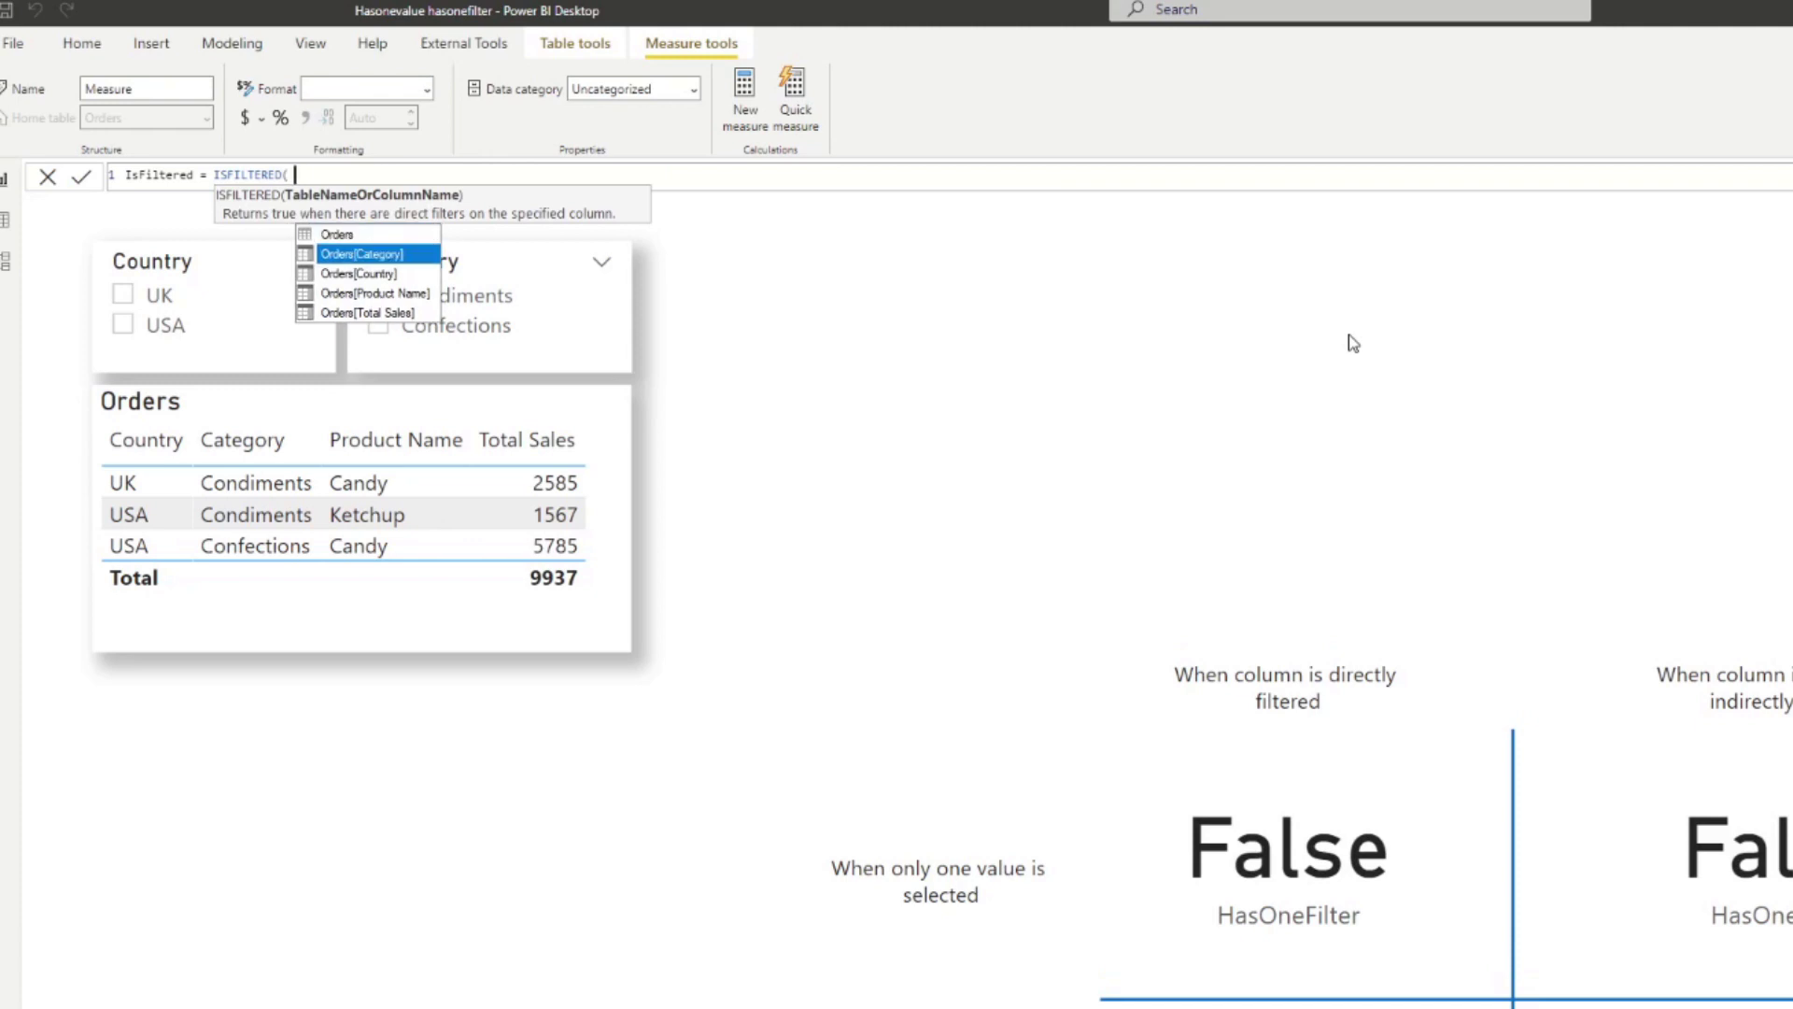
key(Up)
key(Tab)
text())
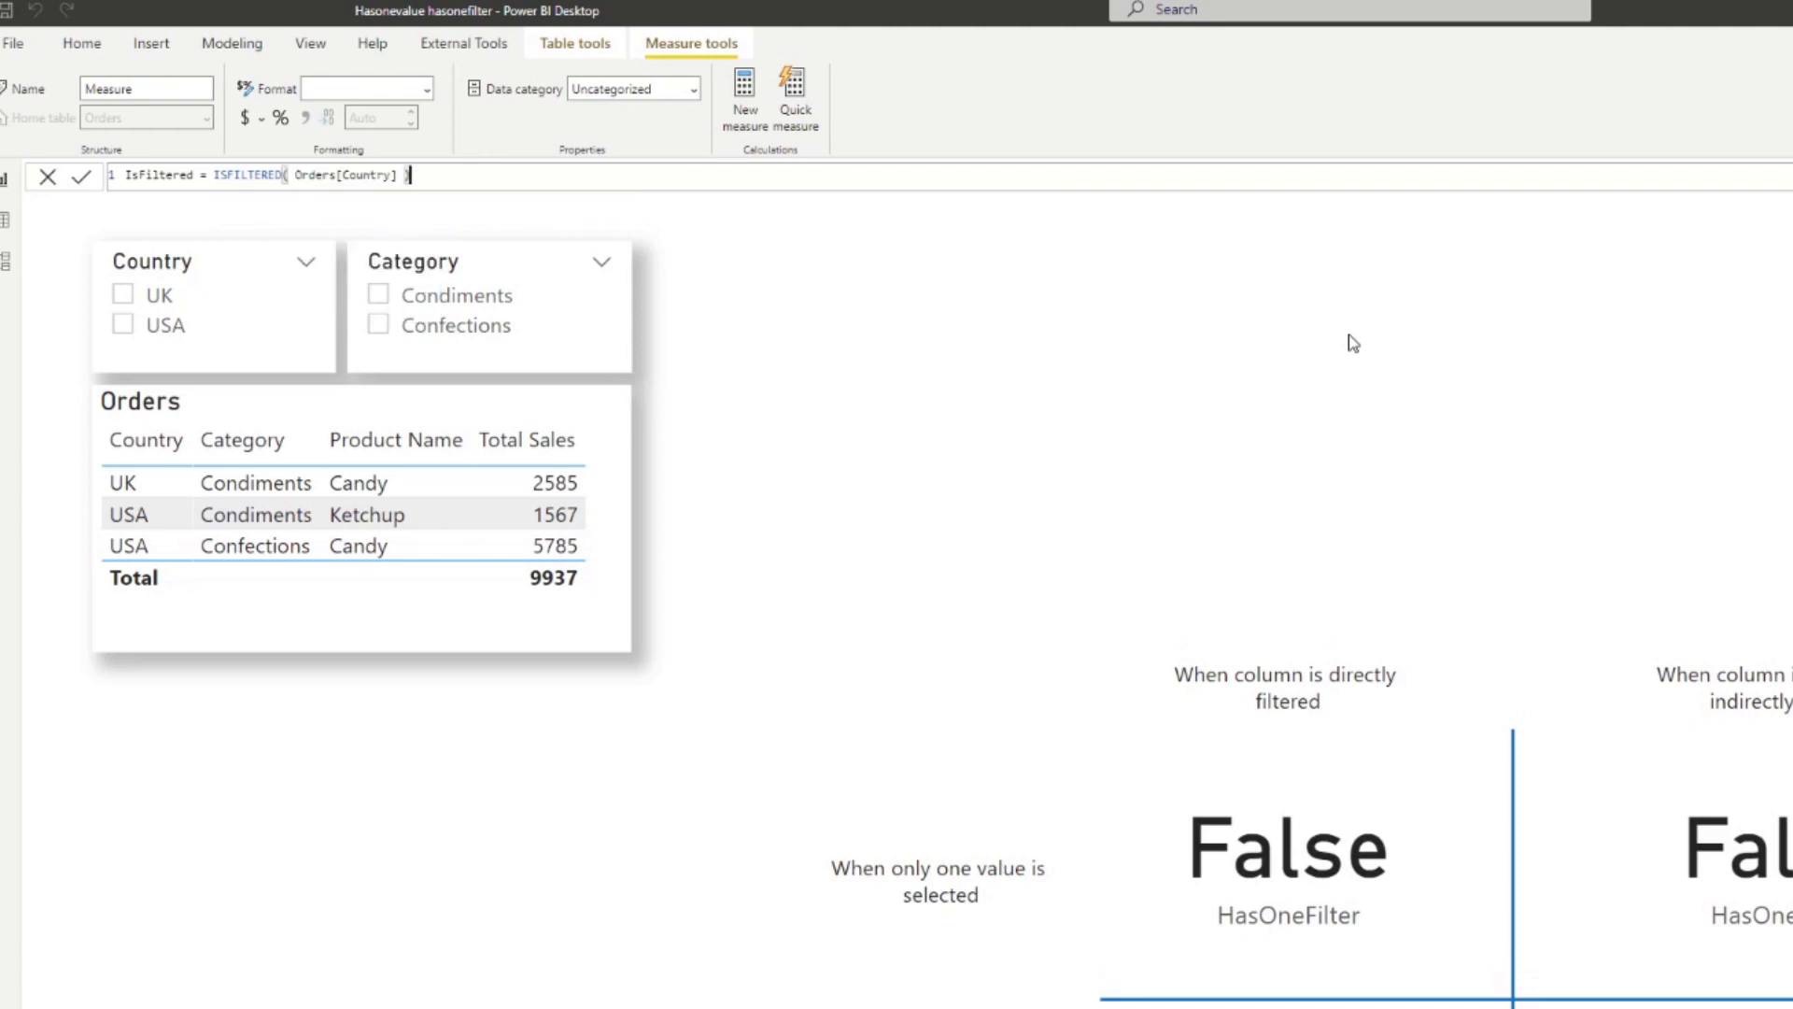
key(Return)
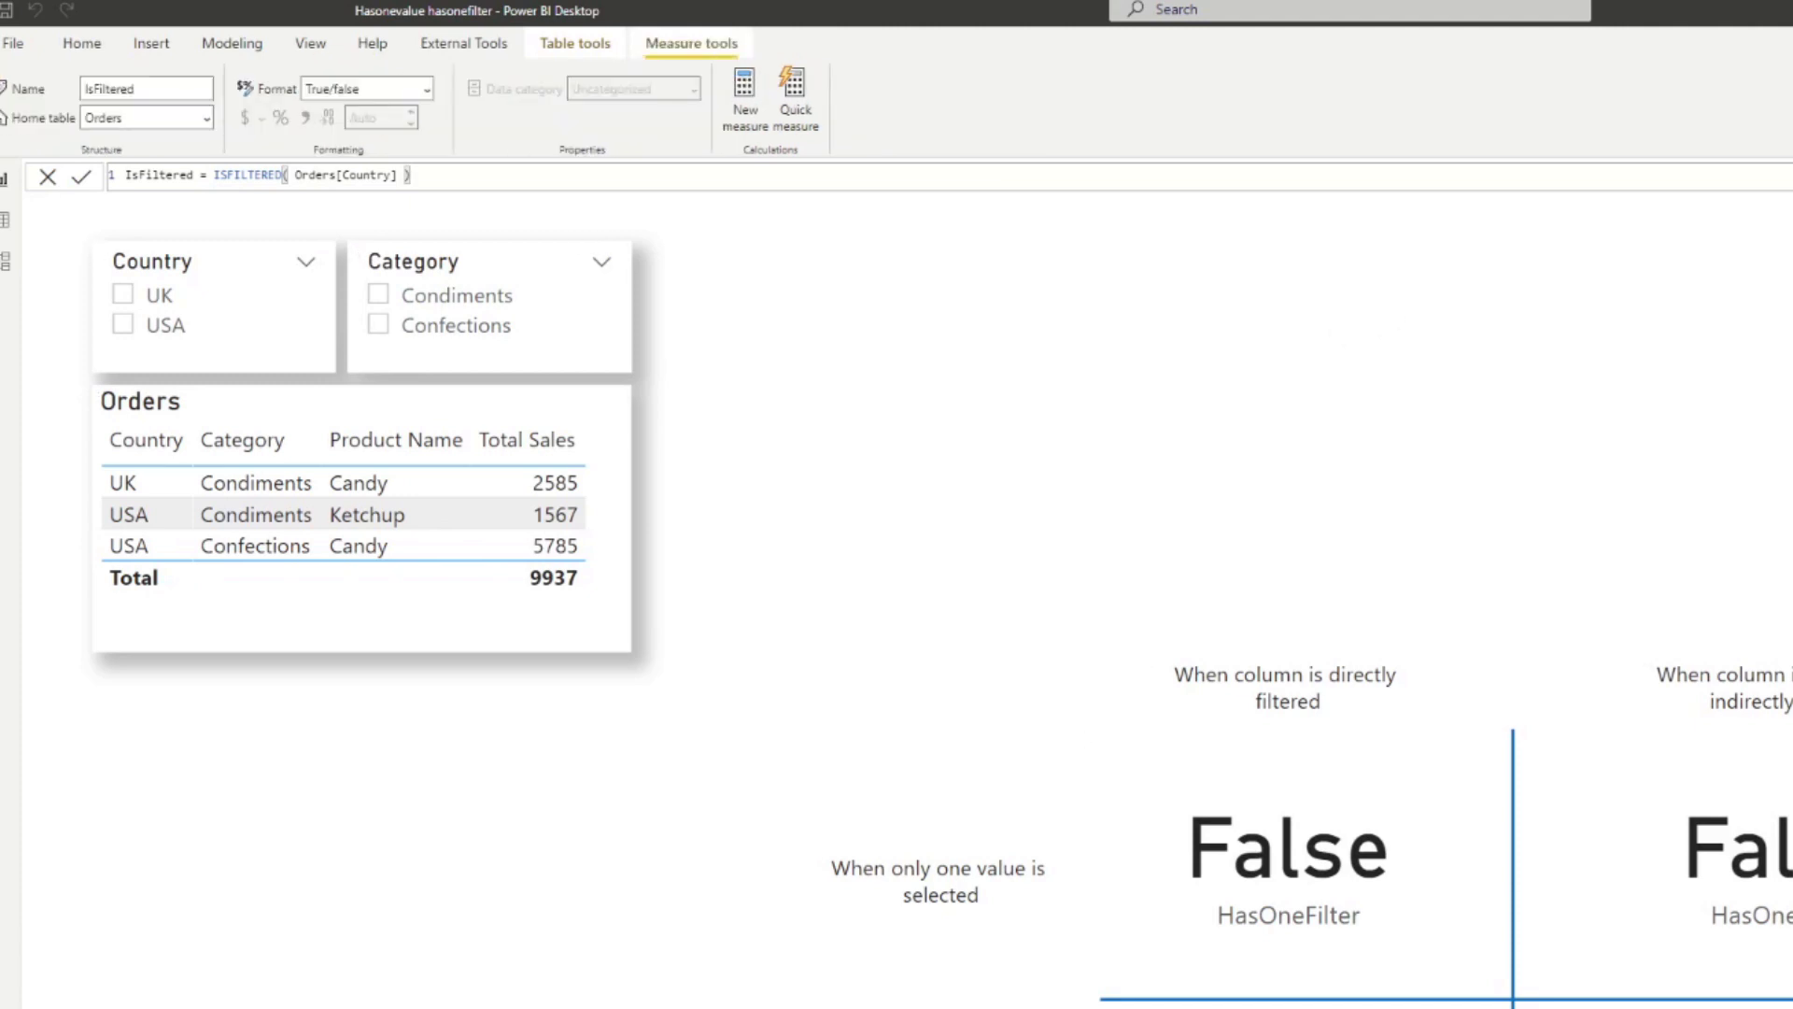
click(745, 98)
Step: Define the measure IsCrossFiltered = ISCROSSFILTERED(Orders[Country]) and commit it
text(Is)
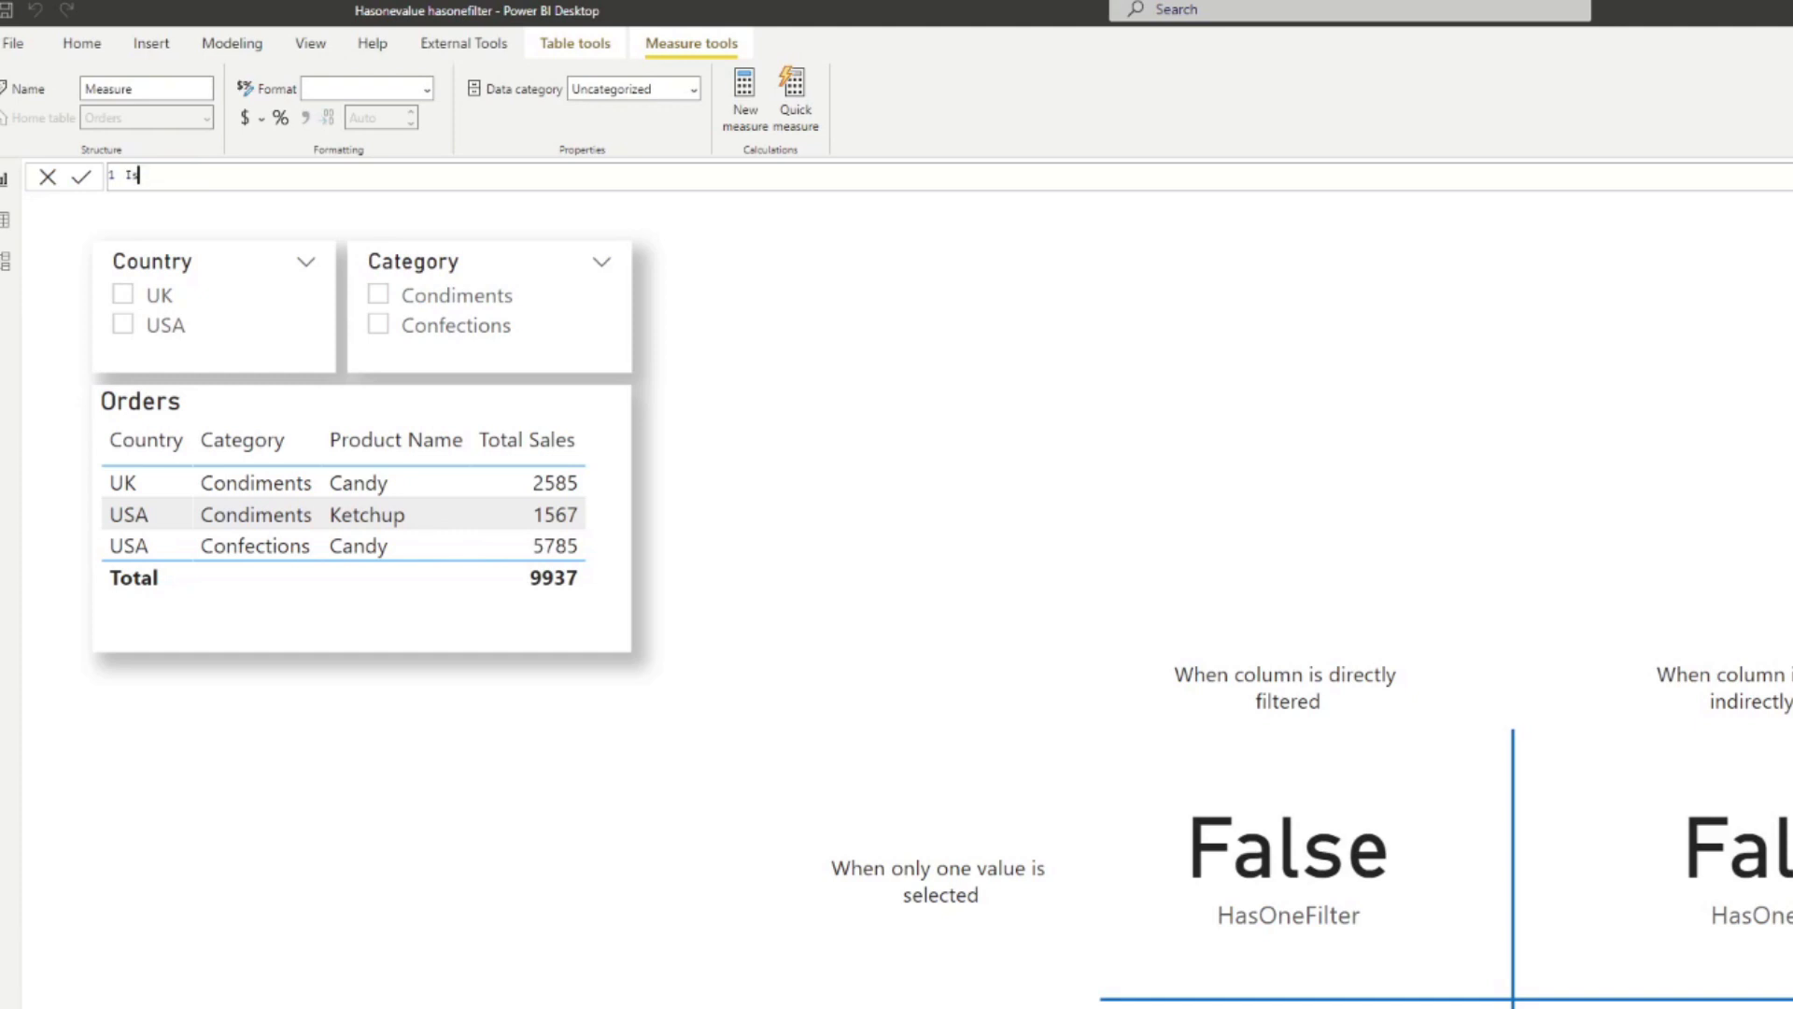
text(CrossFiltered = ISCR)
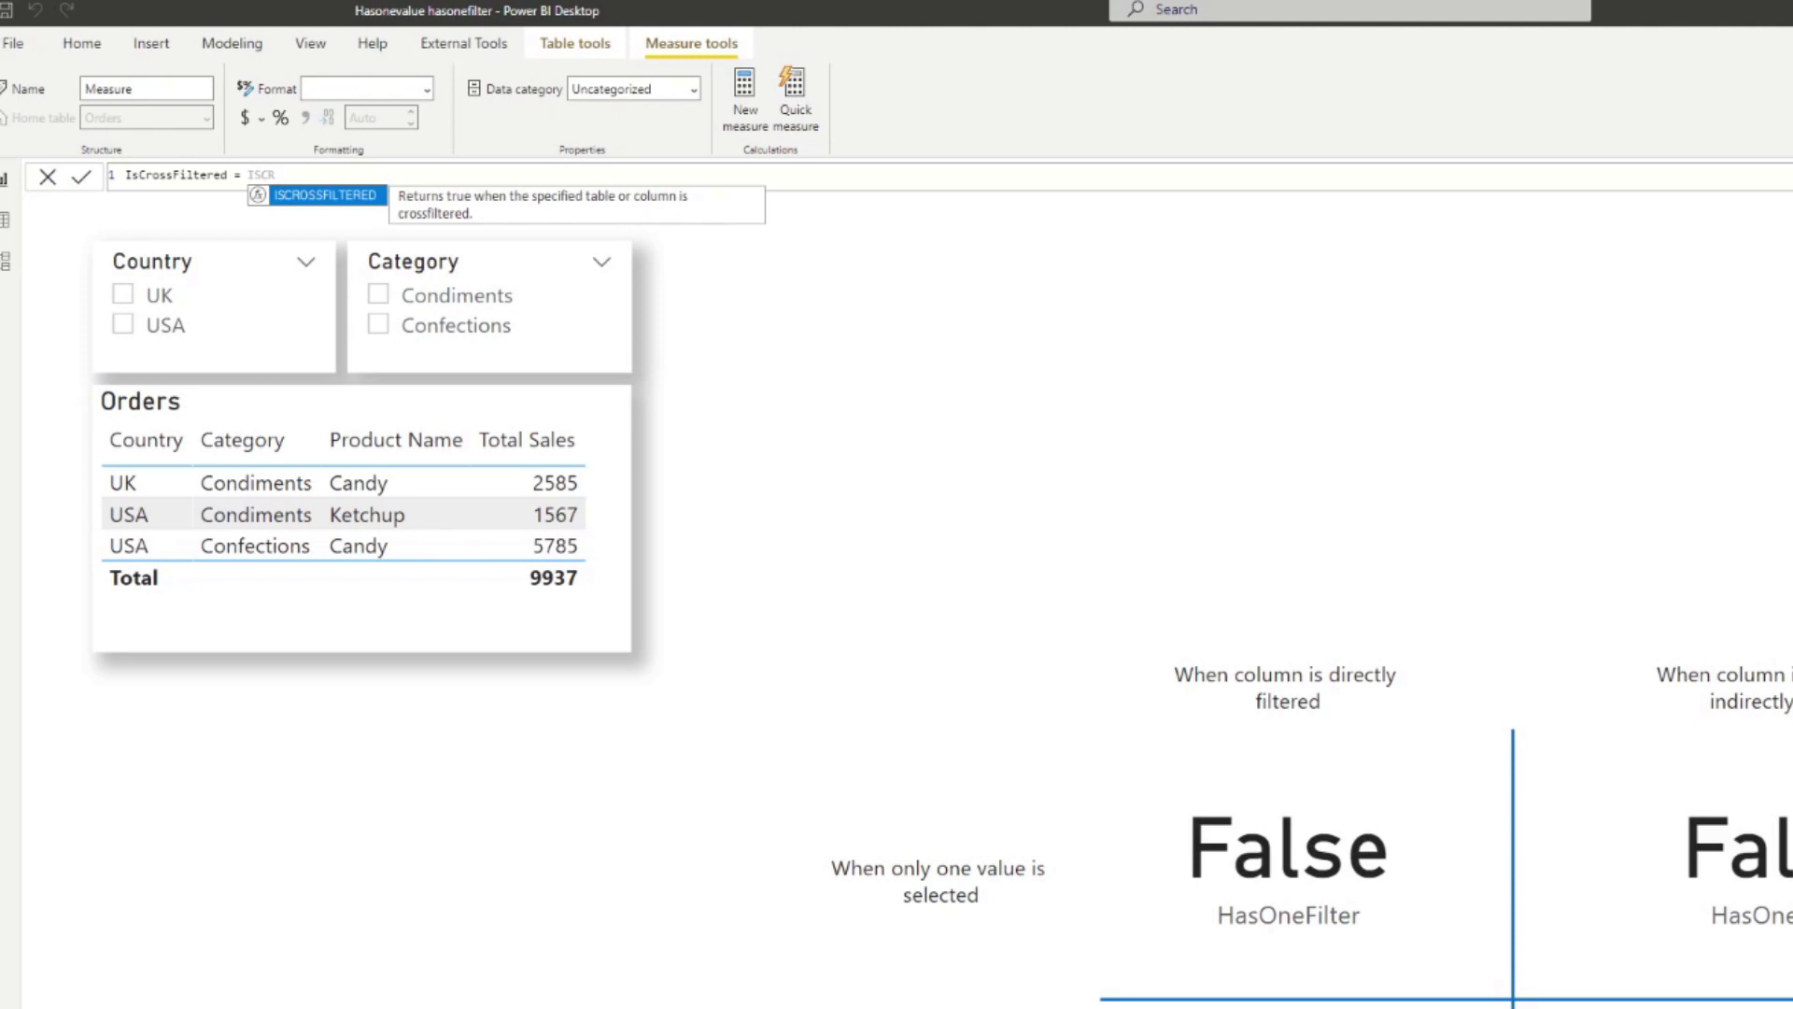
key(Tab)
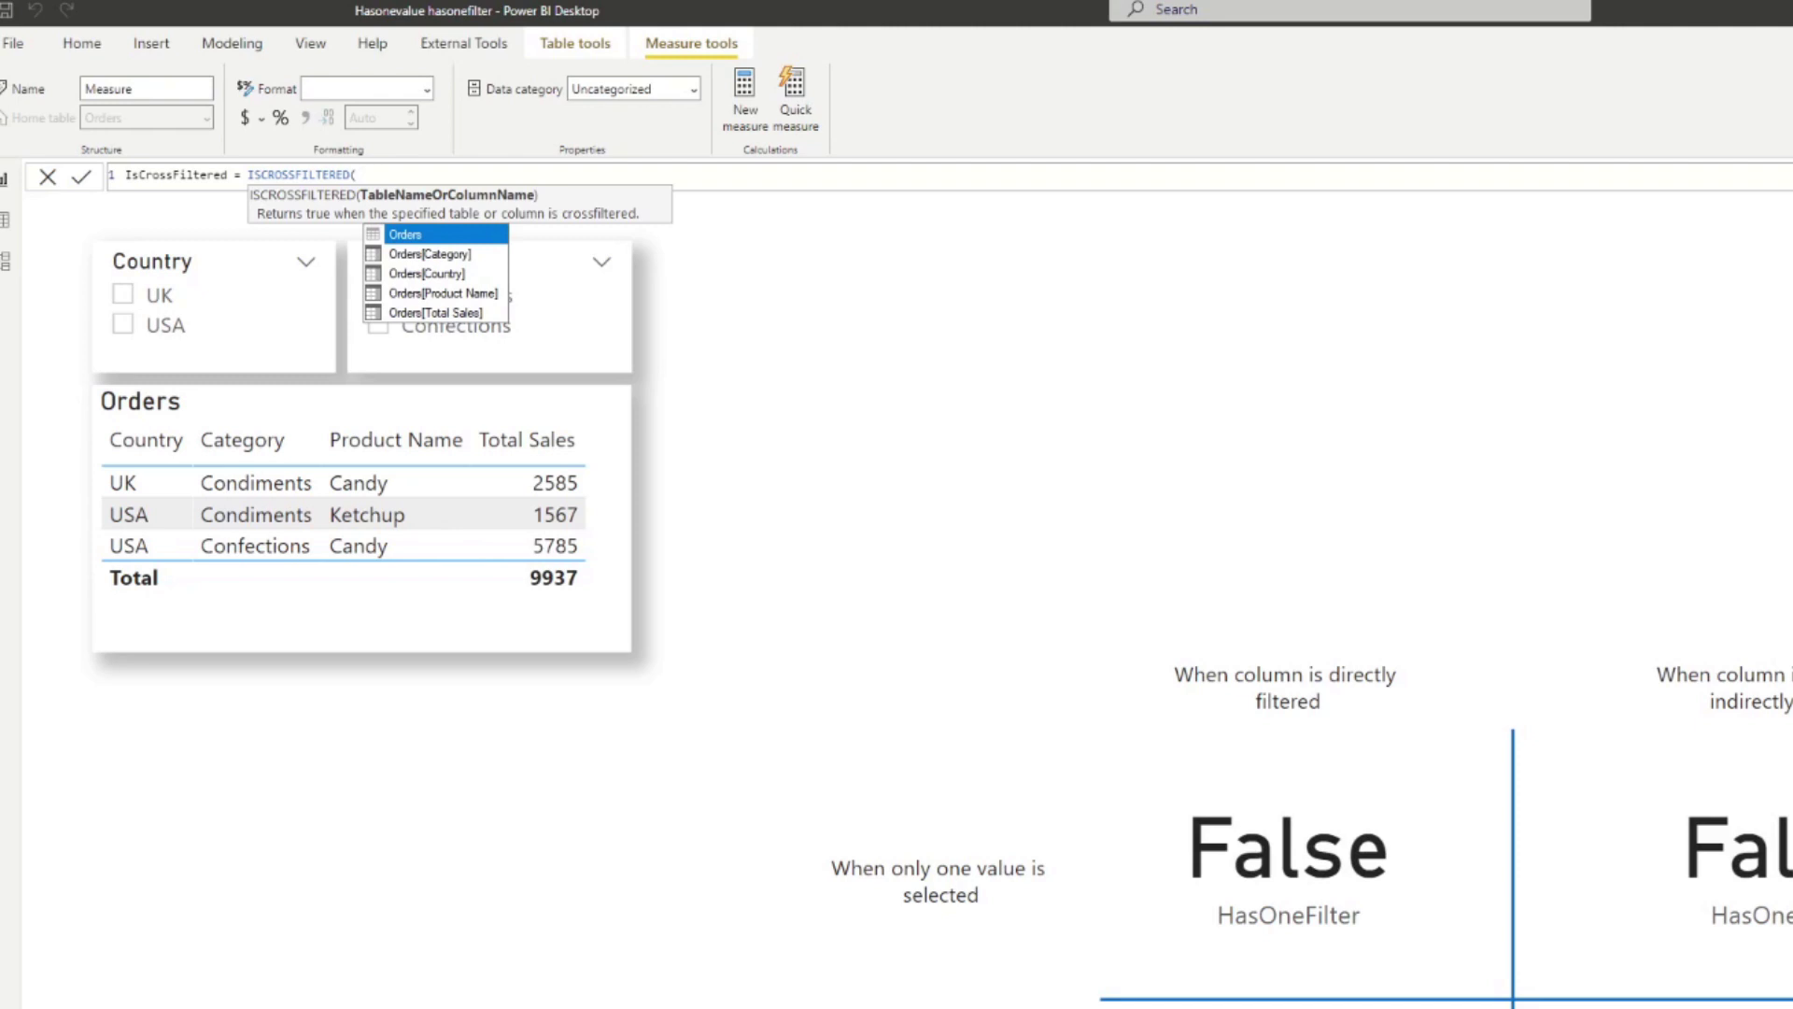
key(Down)
key(Down)
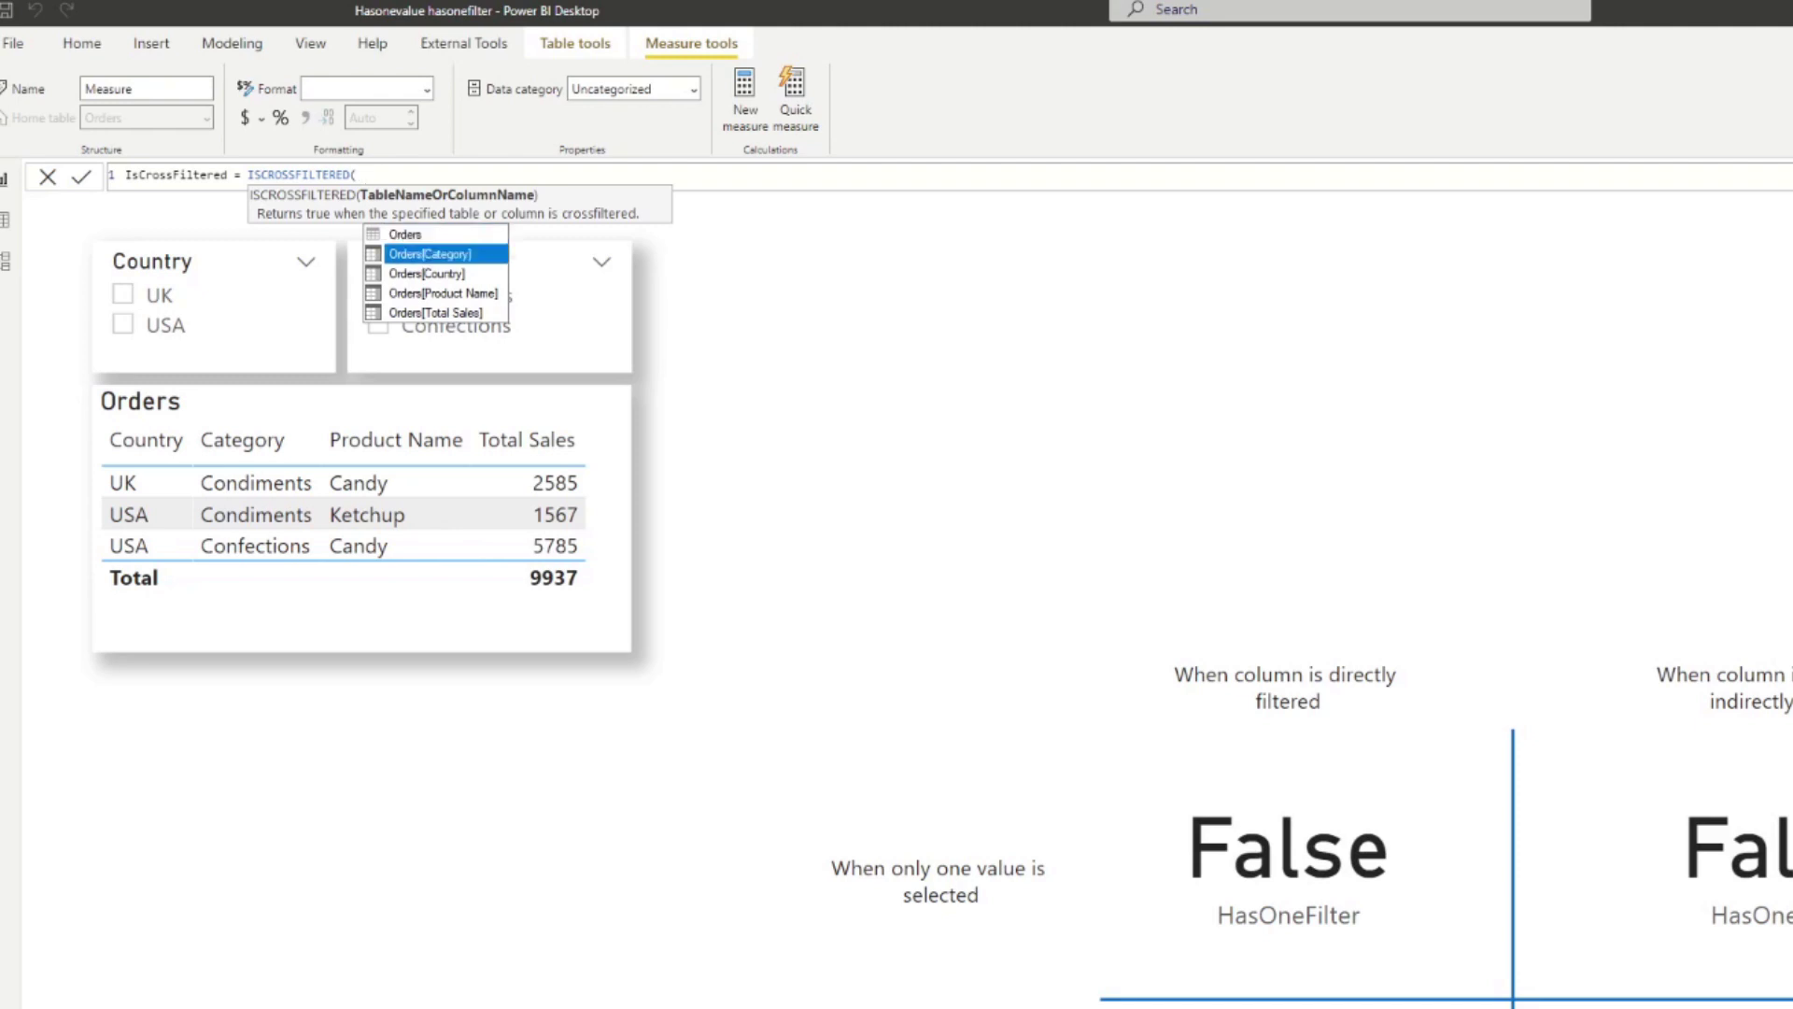
key(Tab)
text())
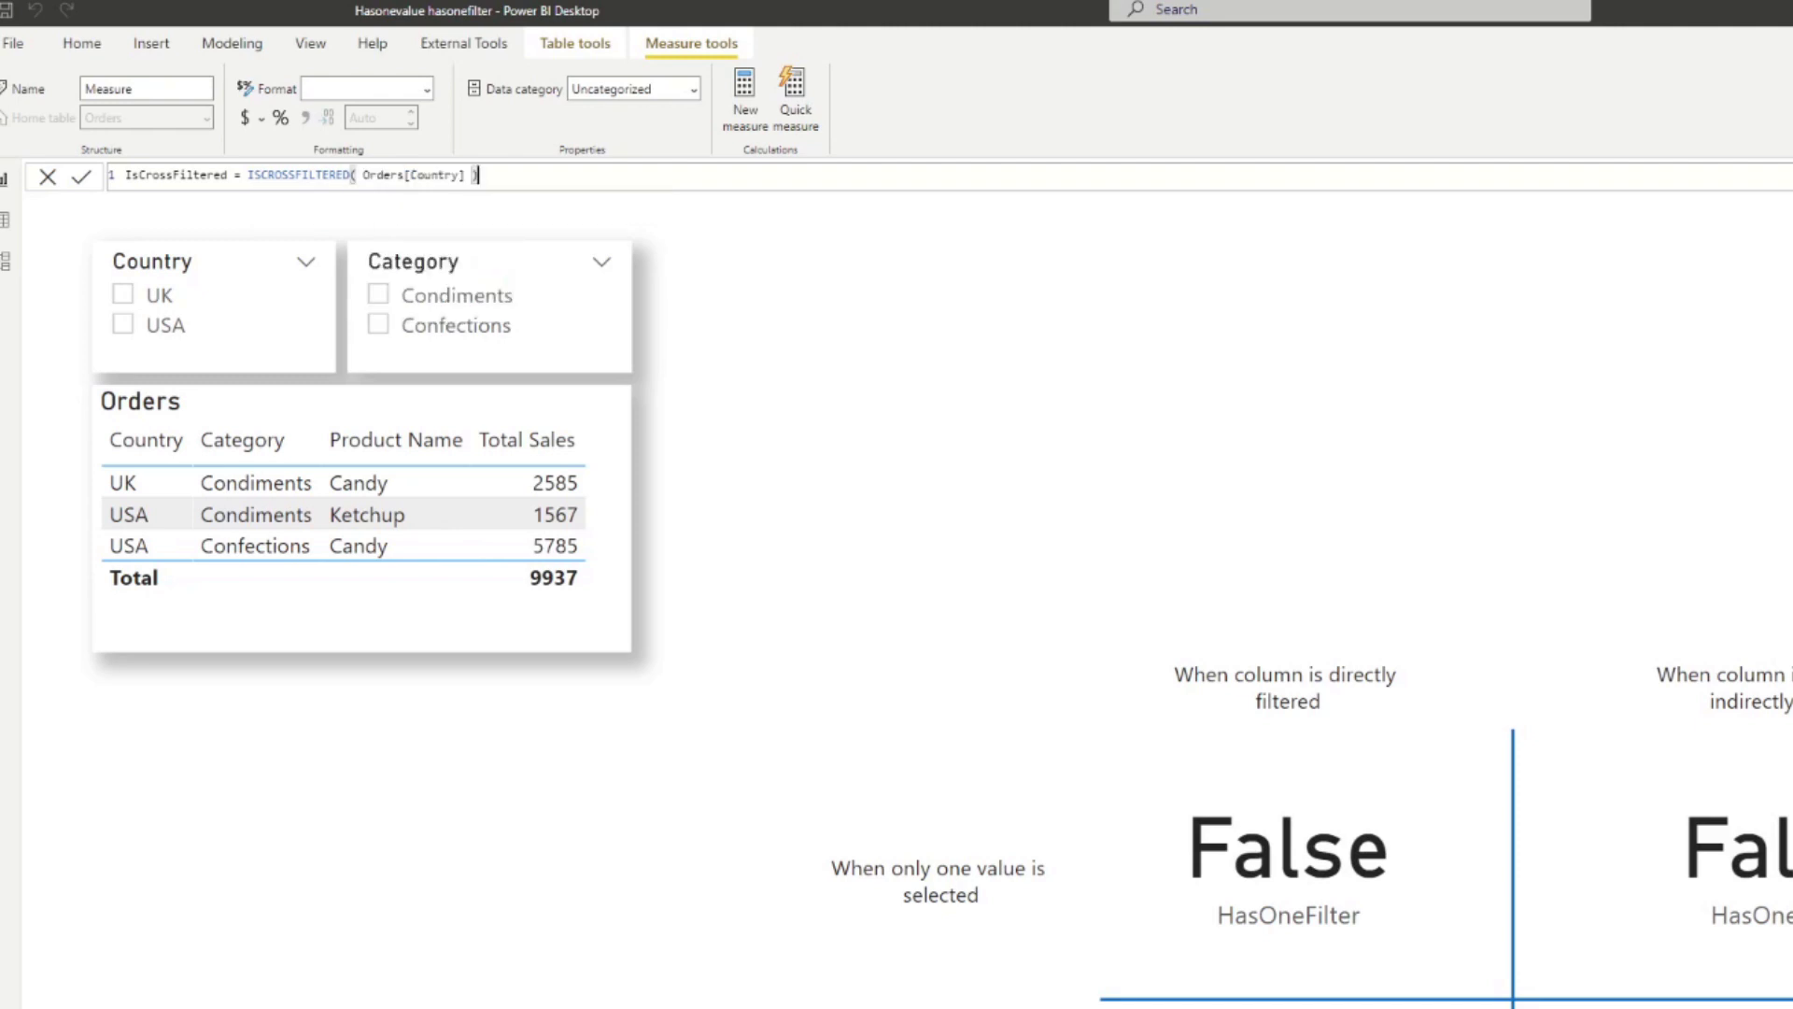
key(Return)
click(1706, 389)
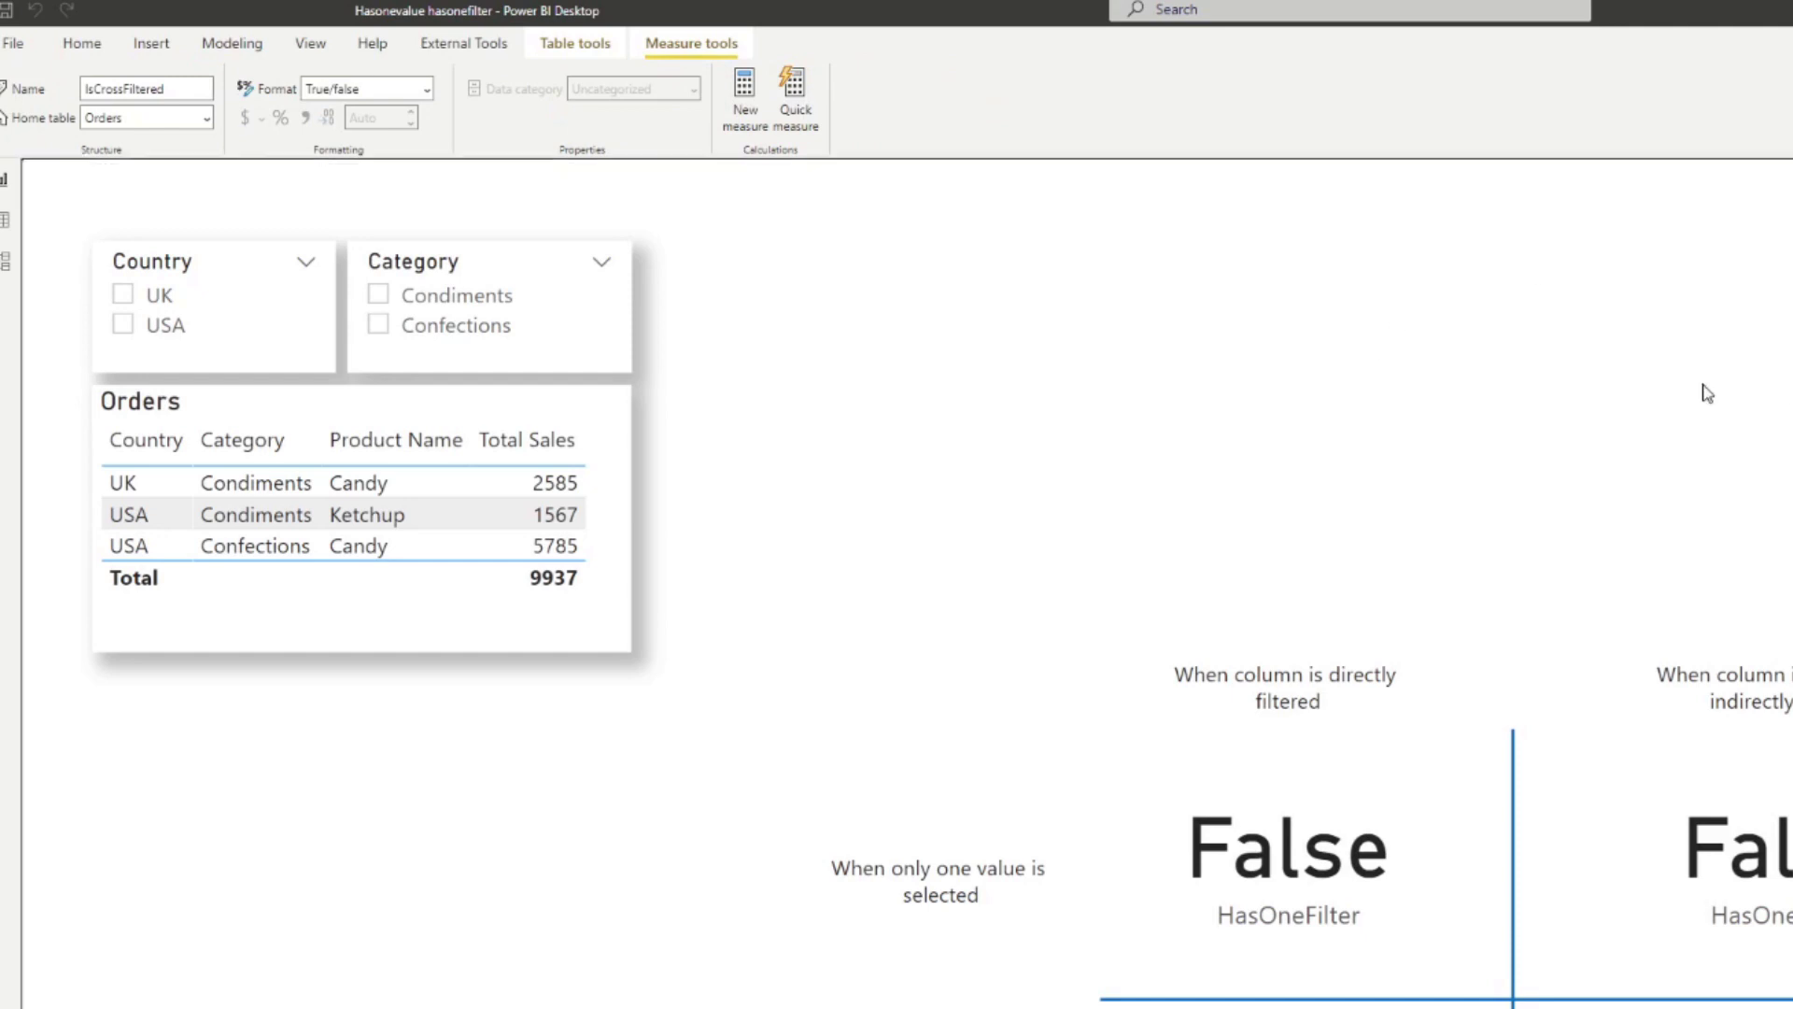
Step: Discard a stray empty visual and place a copy of the HasOneFilter card beside the slicers
drag(476, 937, 1147, 377)
key(Delete)
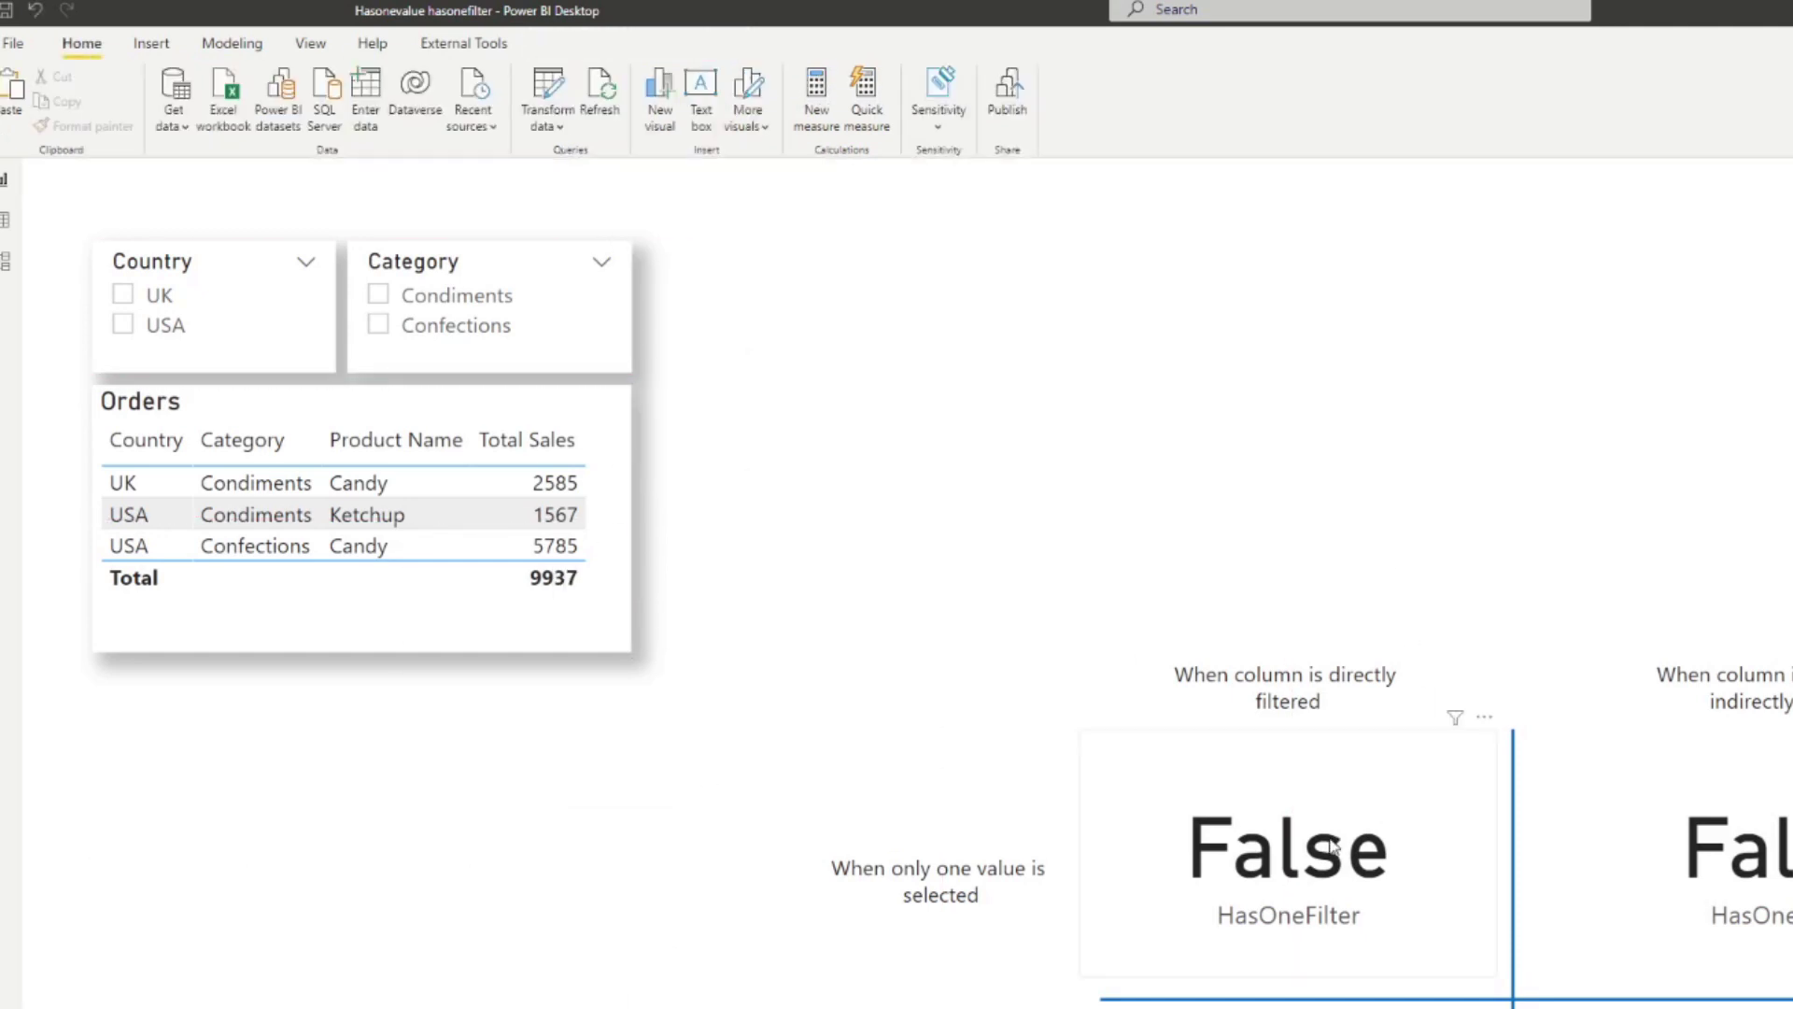
click(1327, 853)
key(ctrl+c)
key(ctrl+v)
drag(1317, 853, 1105, 374)
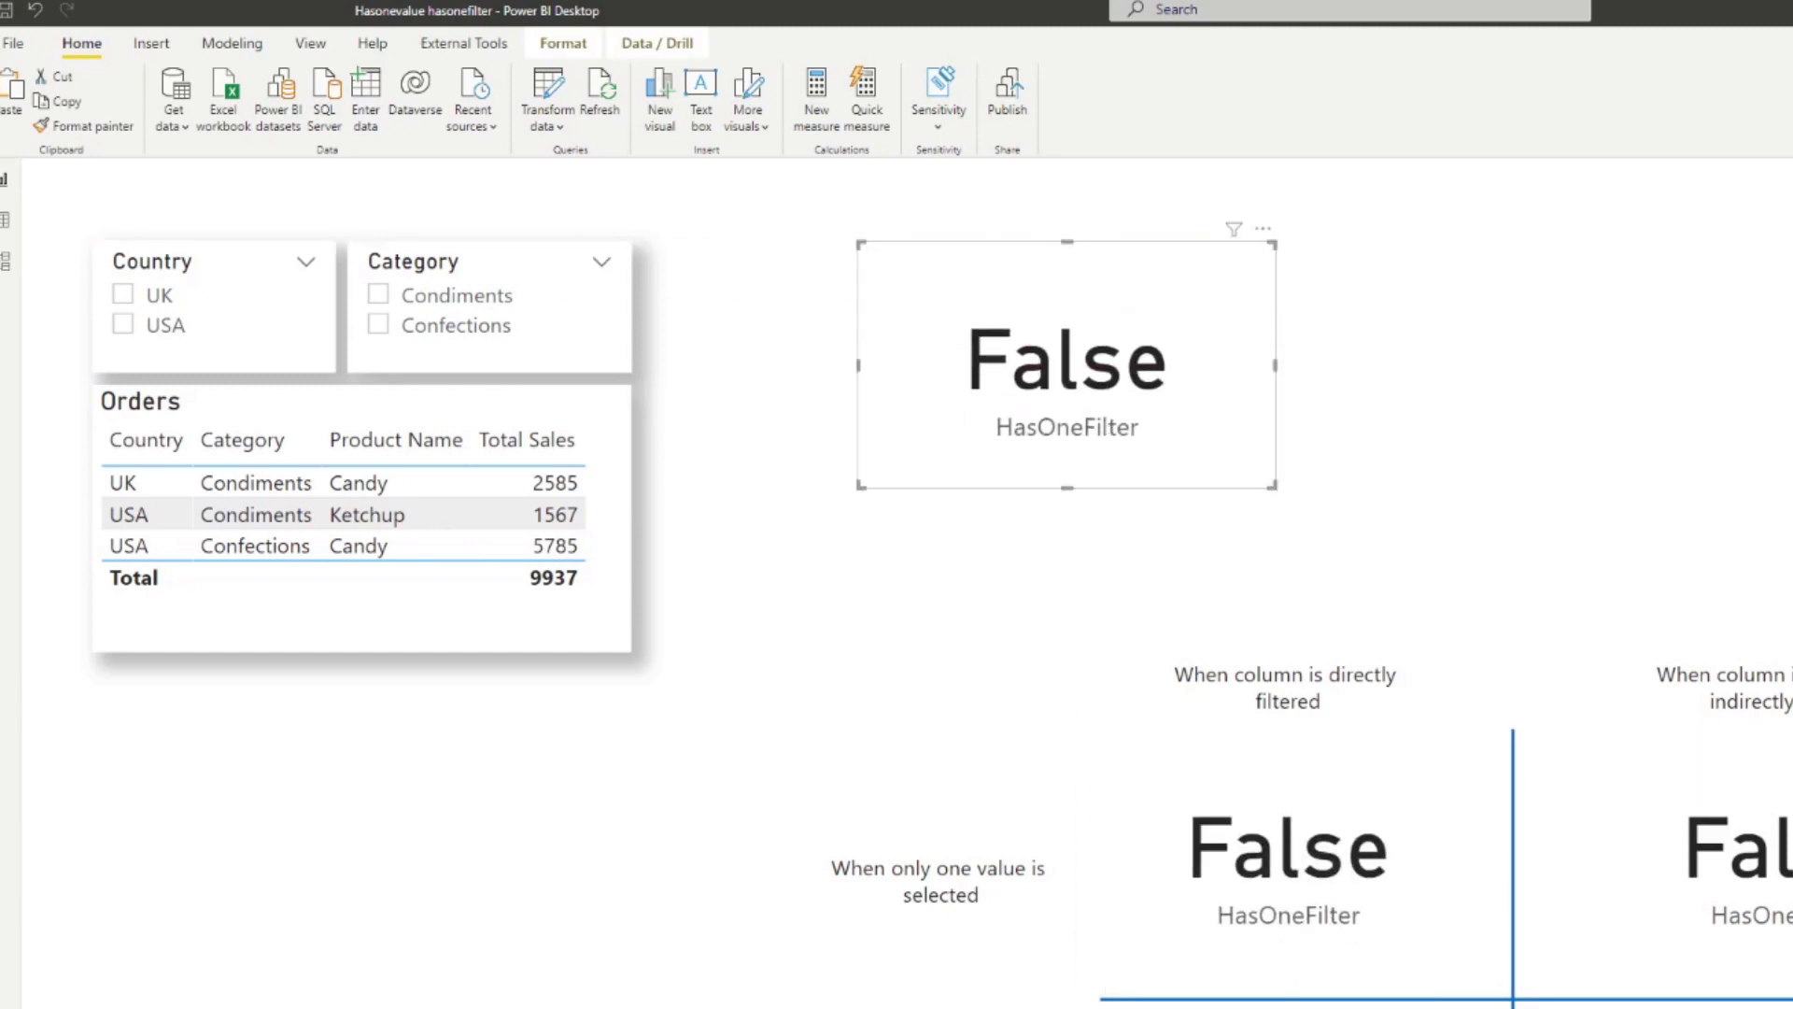
Step: Move the HasOneValue card copy to the top right, next to the IsFiltered card
click(1690, 869)
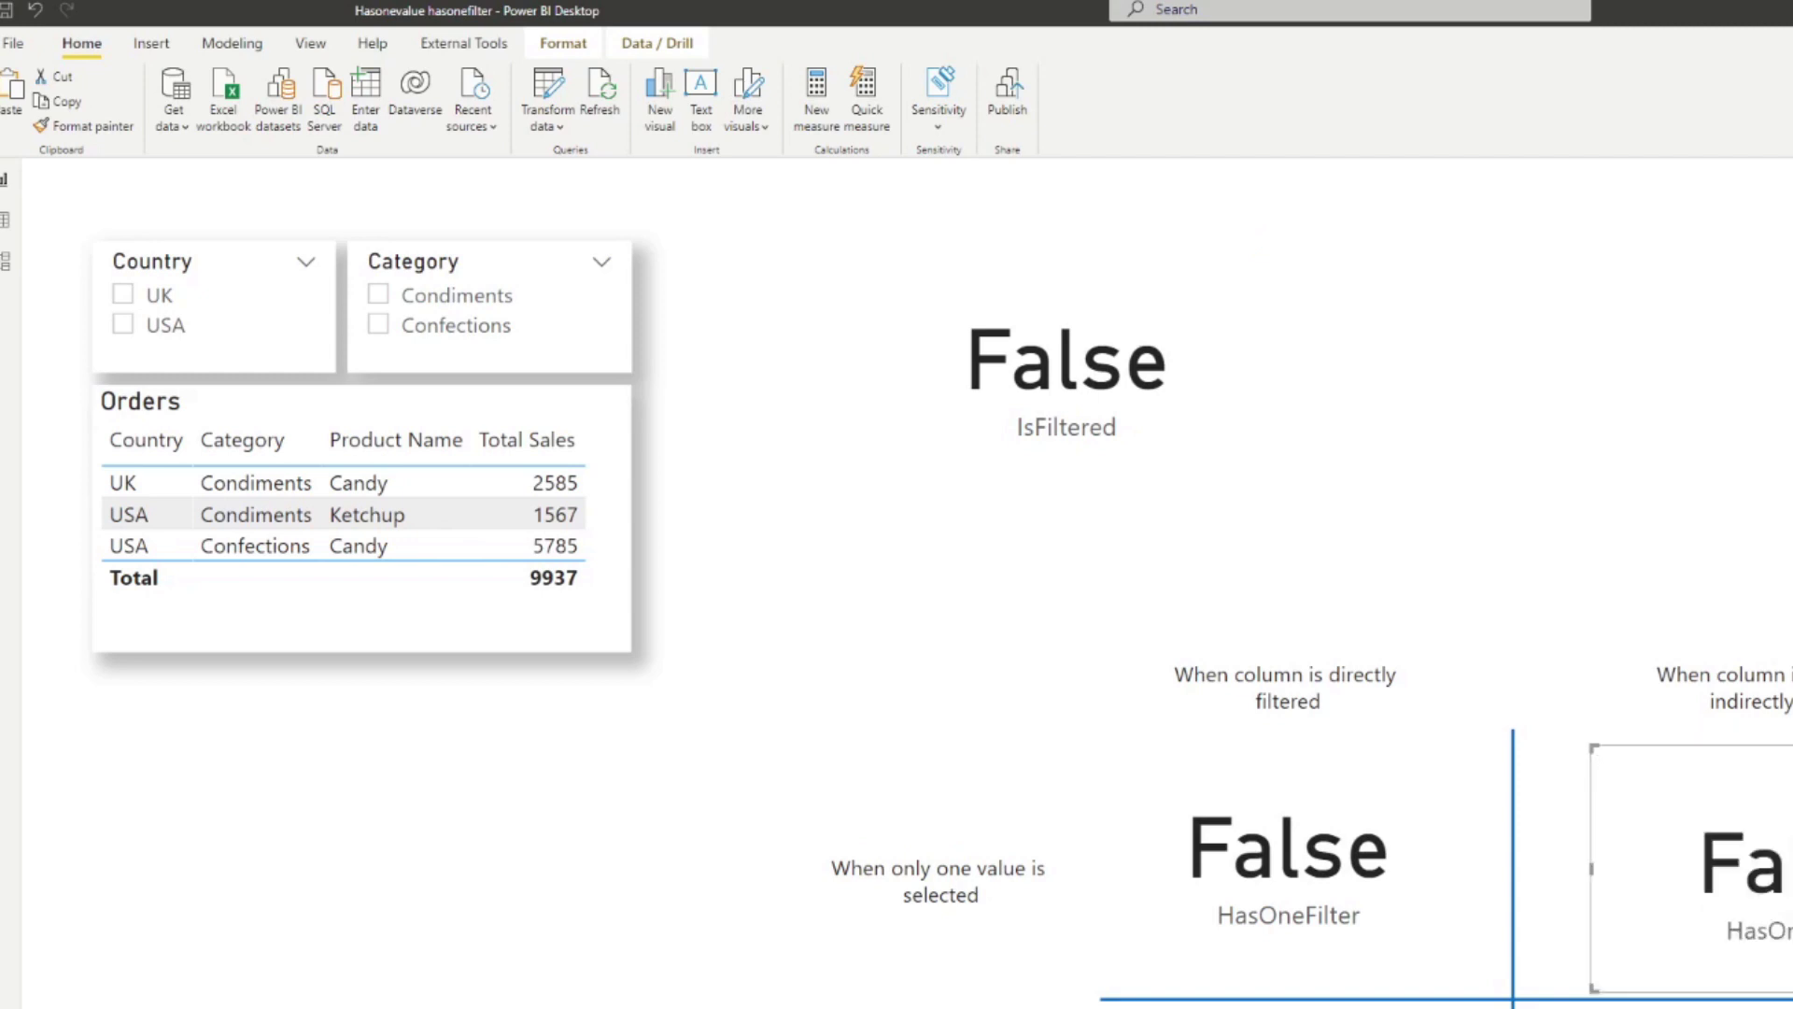
drag(1691, 869, 1566, 367)
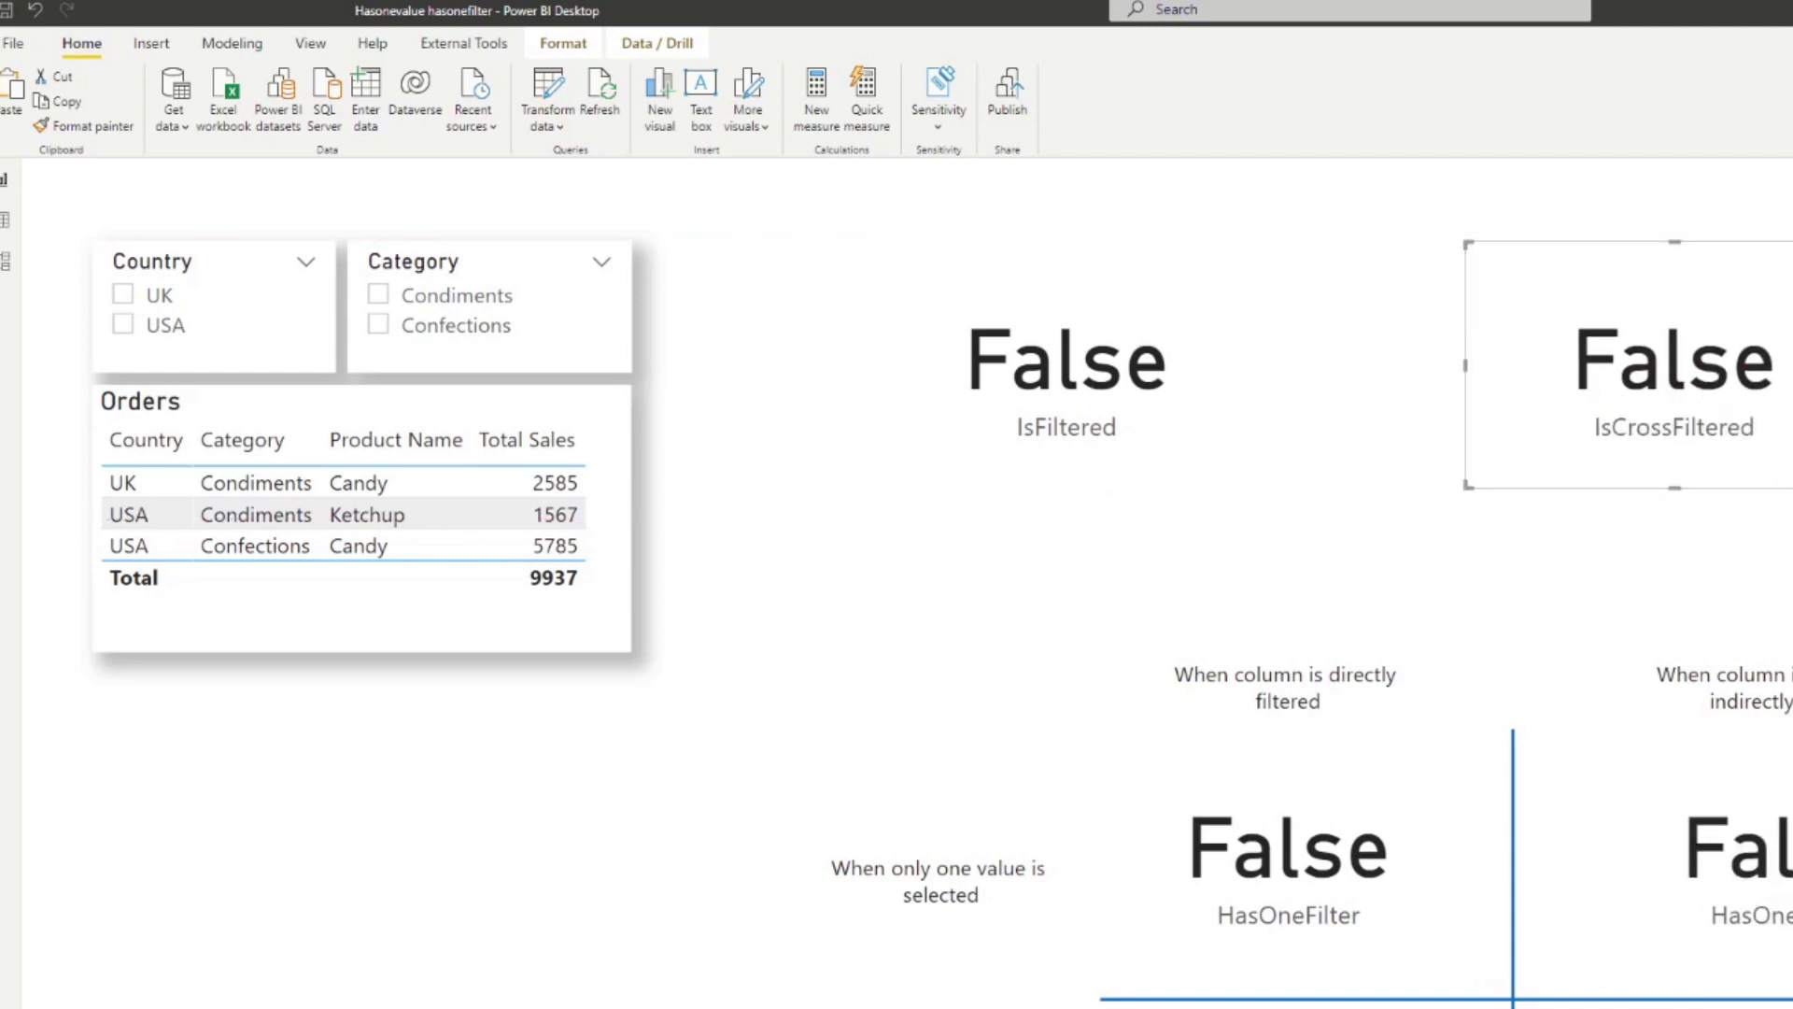
click(1073, 400)
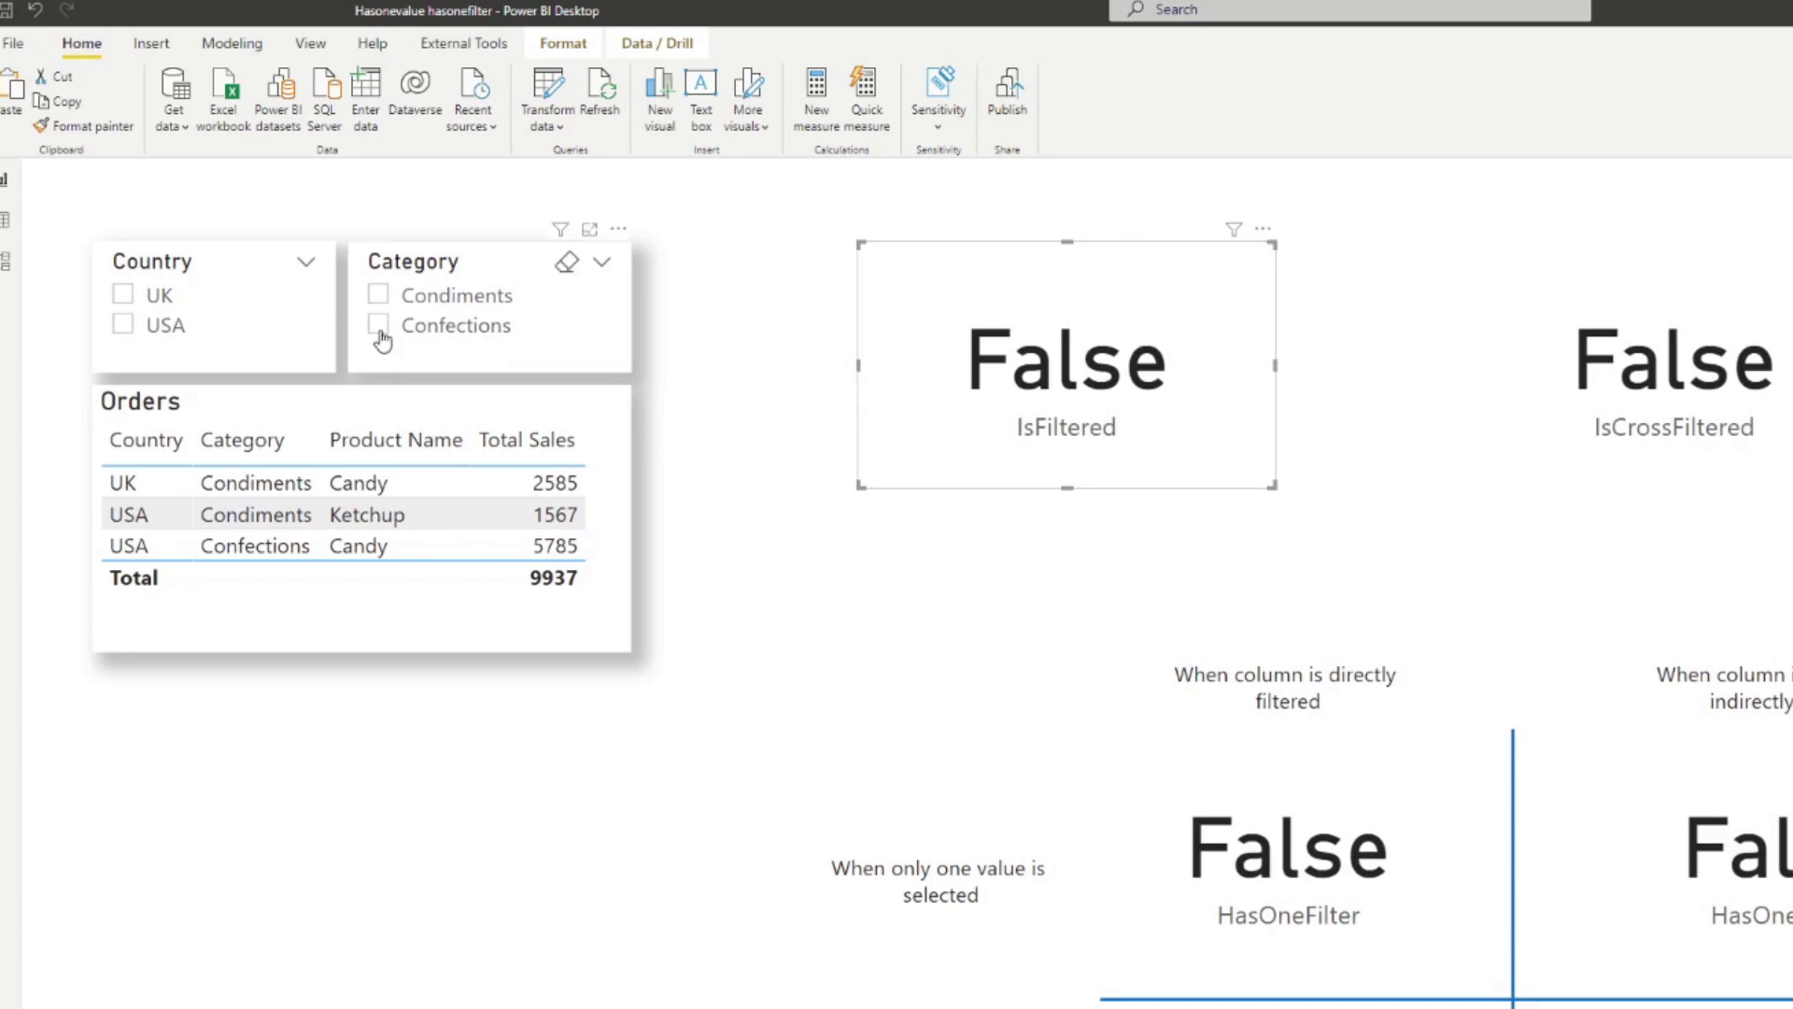
click(121, 296)
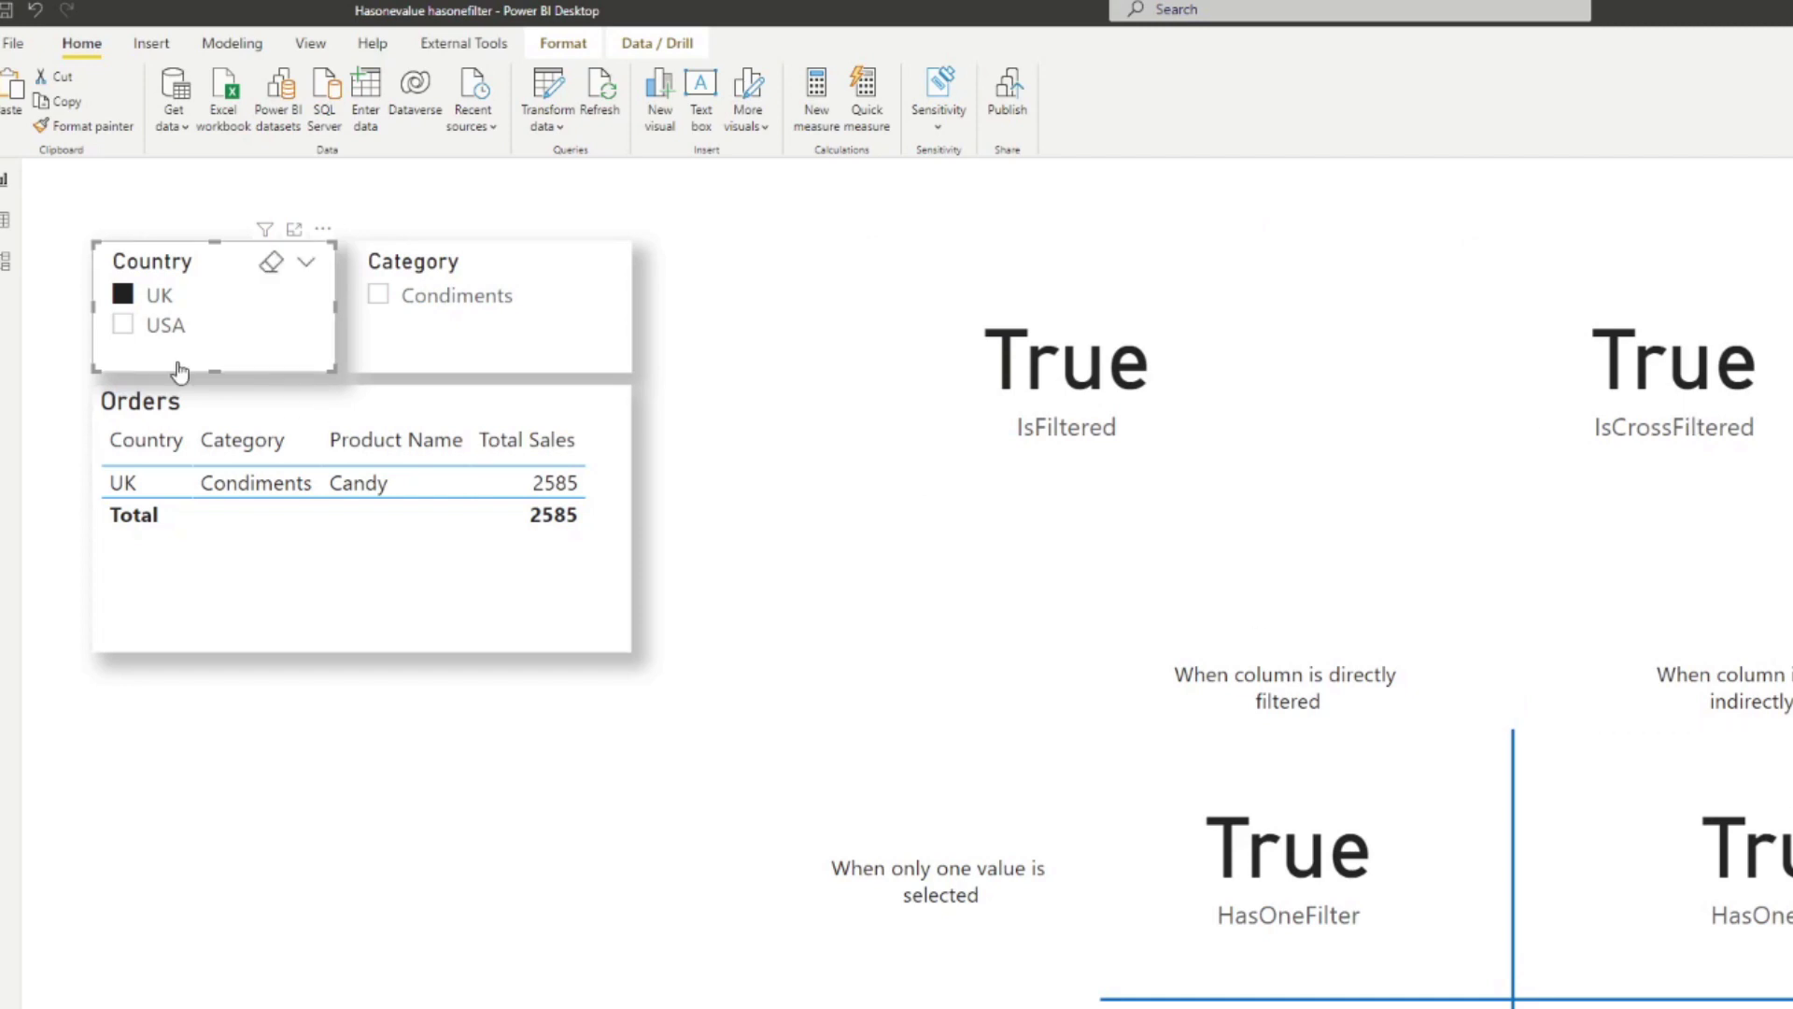
click(124, 324)
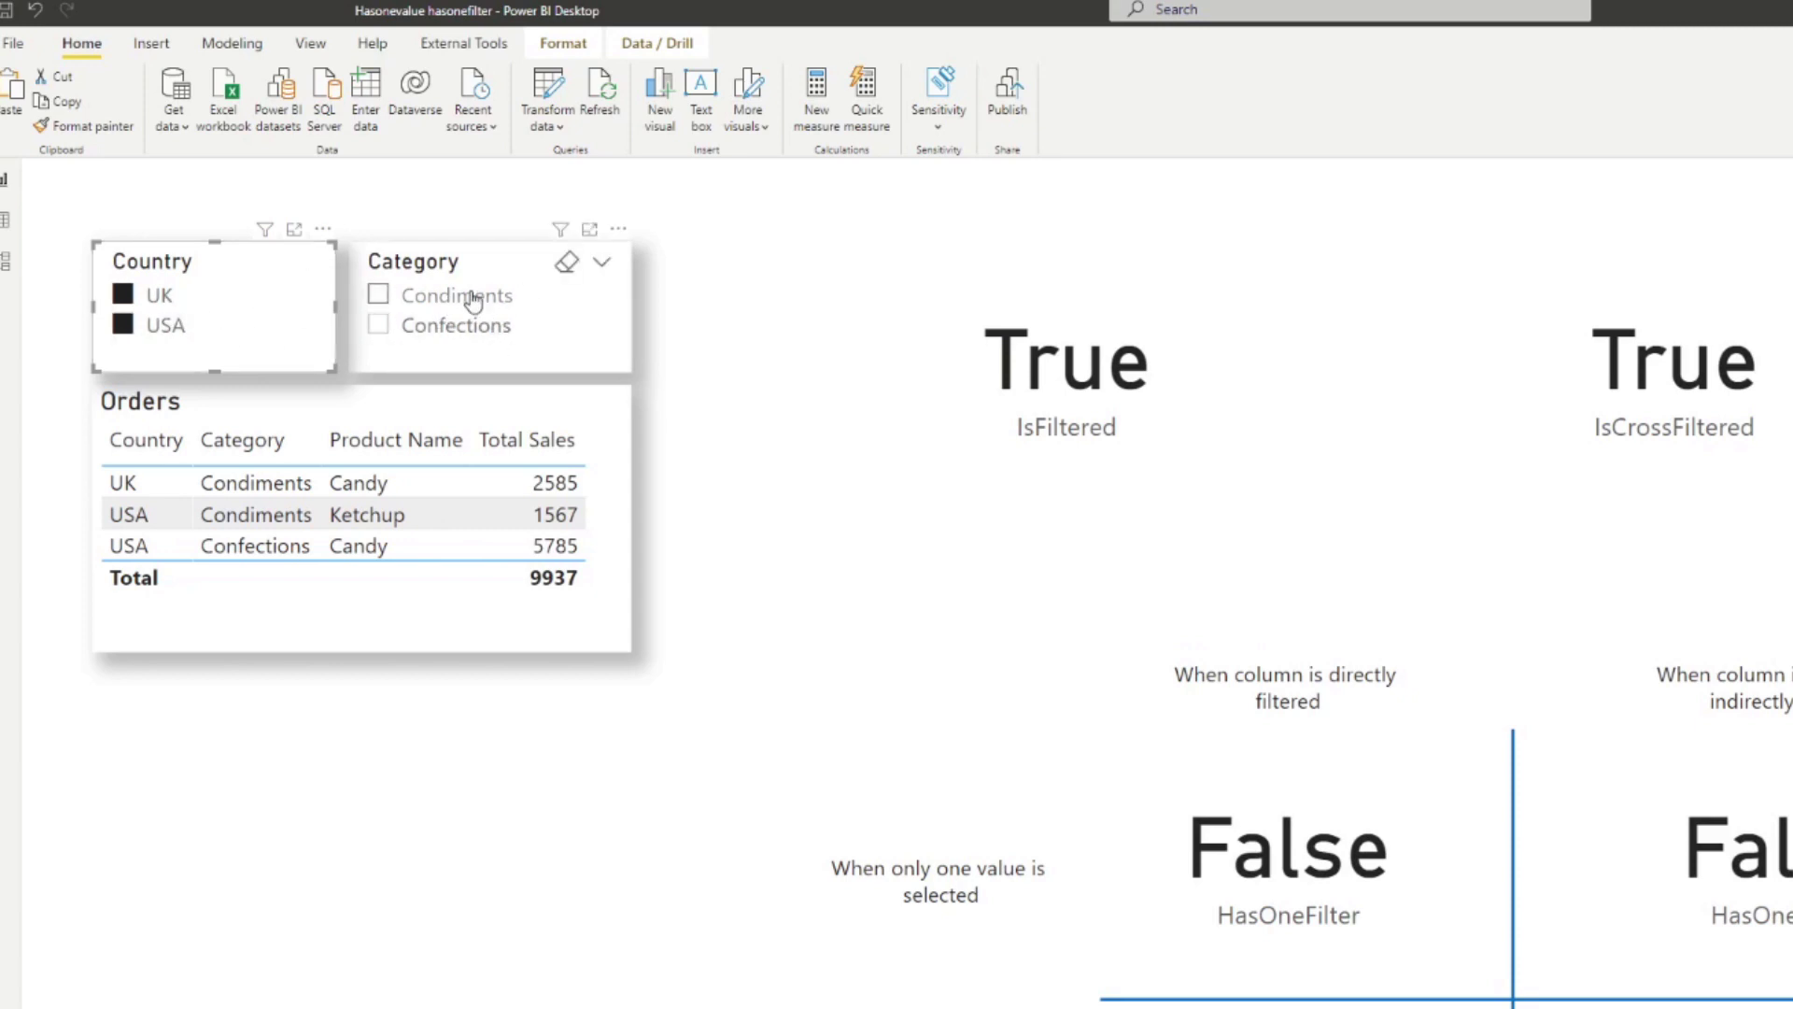
click(165, 326)
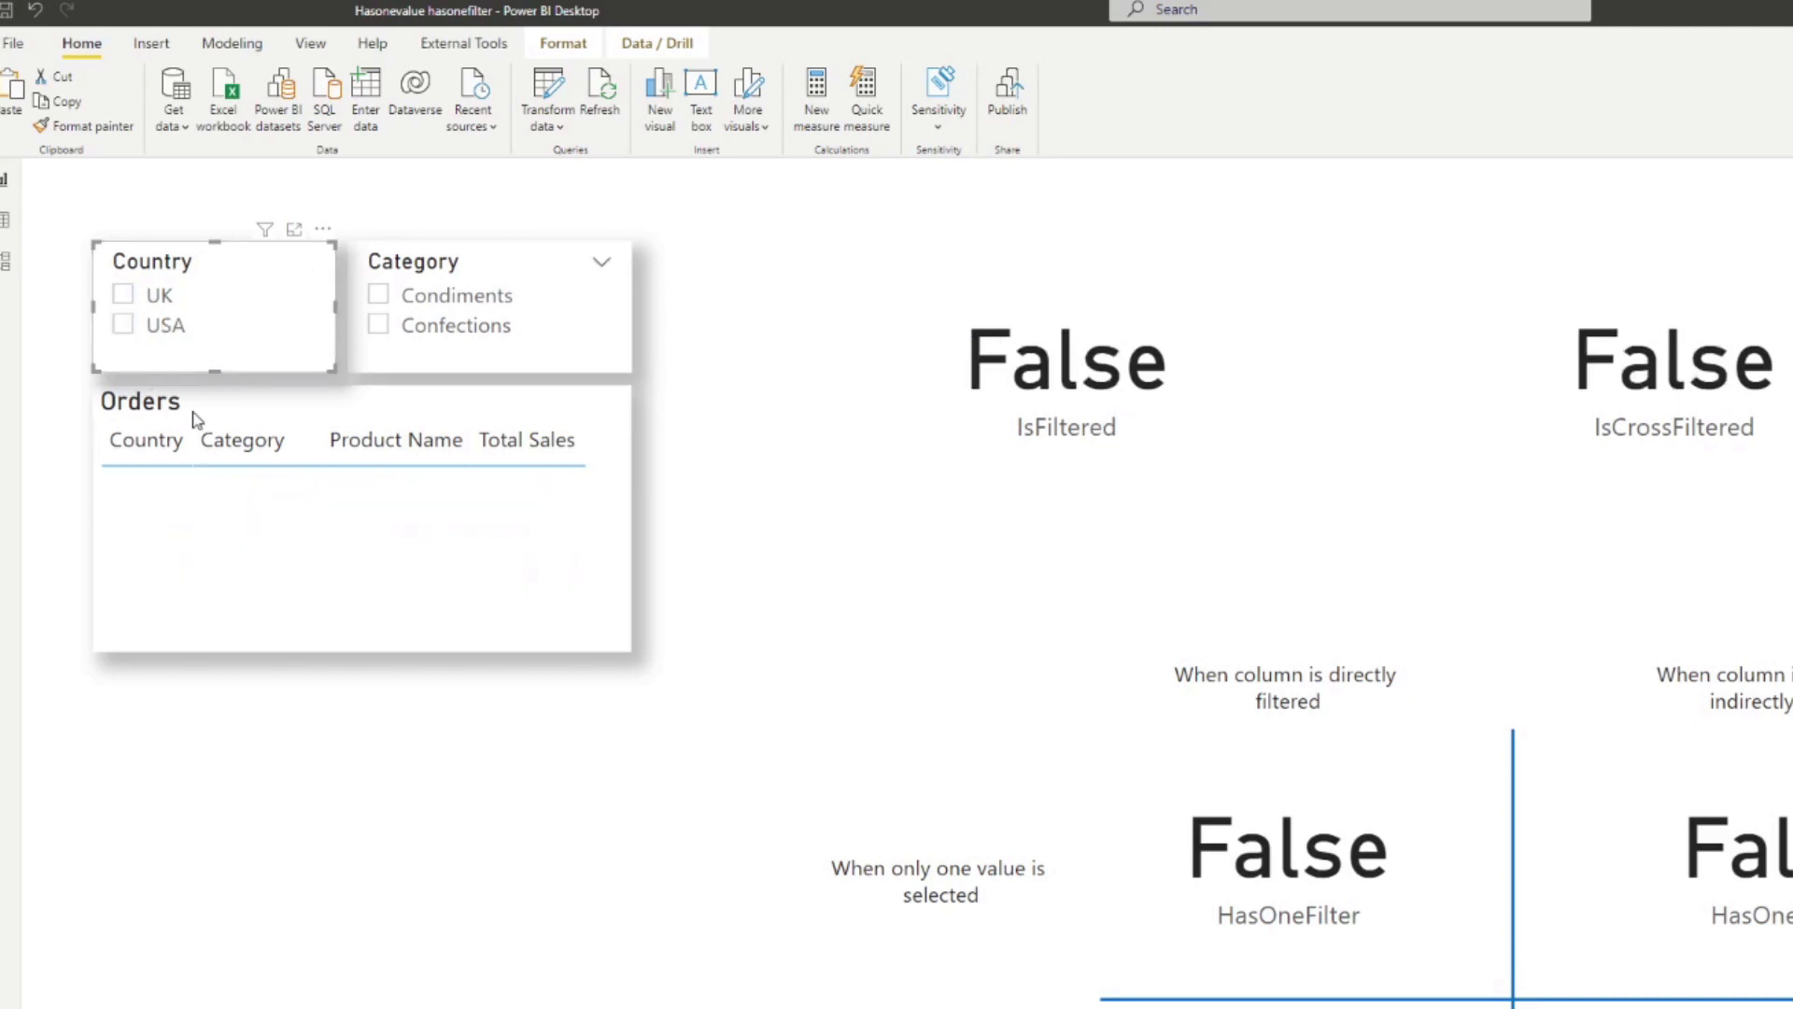
Step: Select Confections in the Category slicer and USA in the Country slicer
click(440, 342)
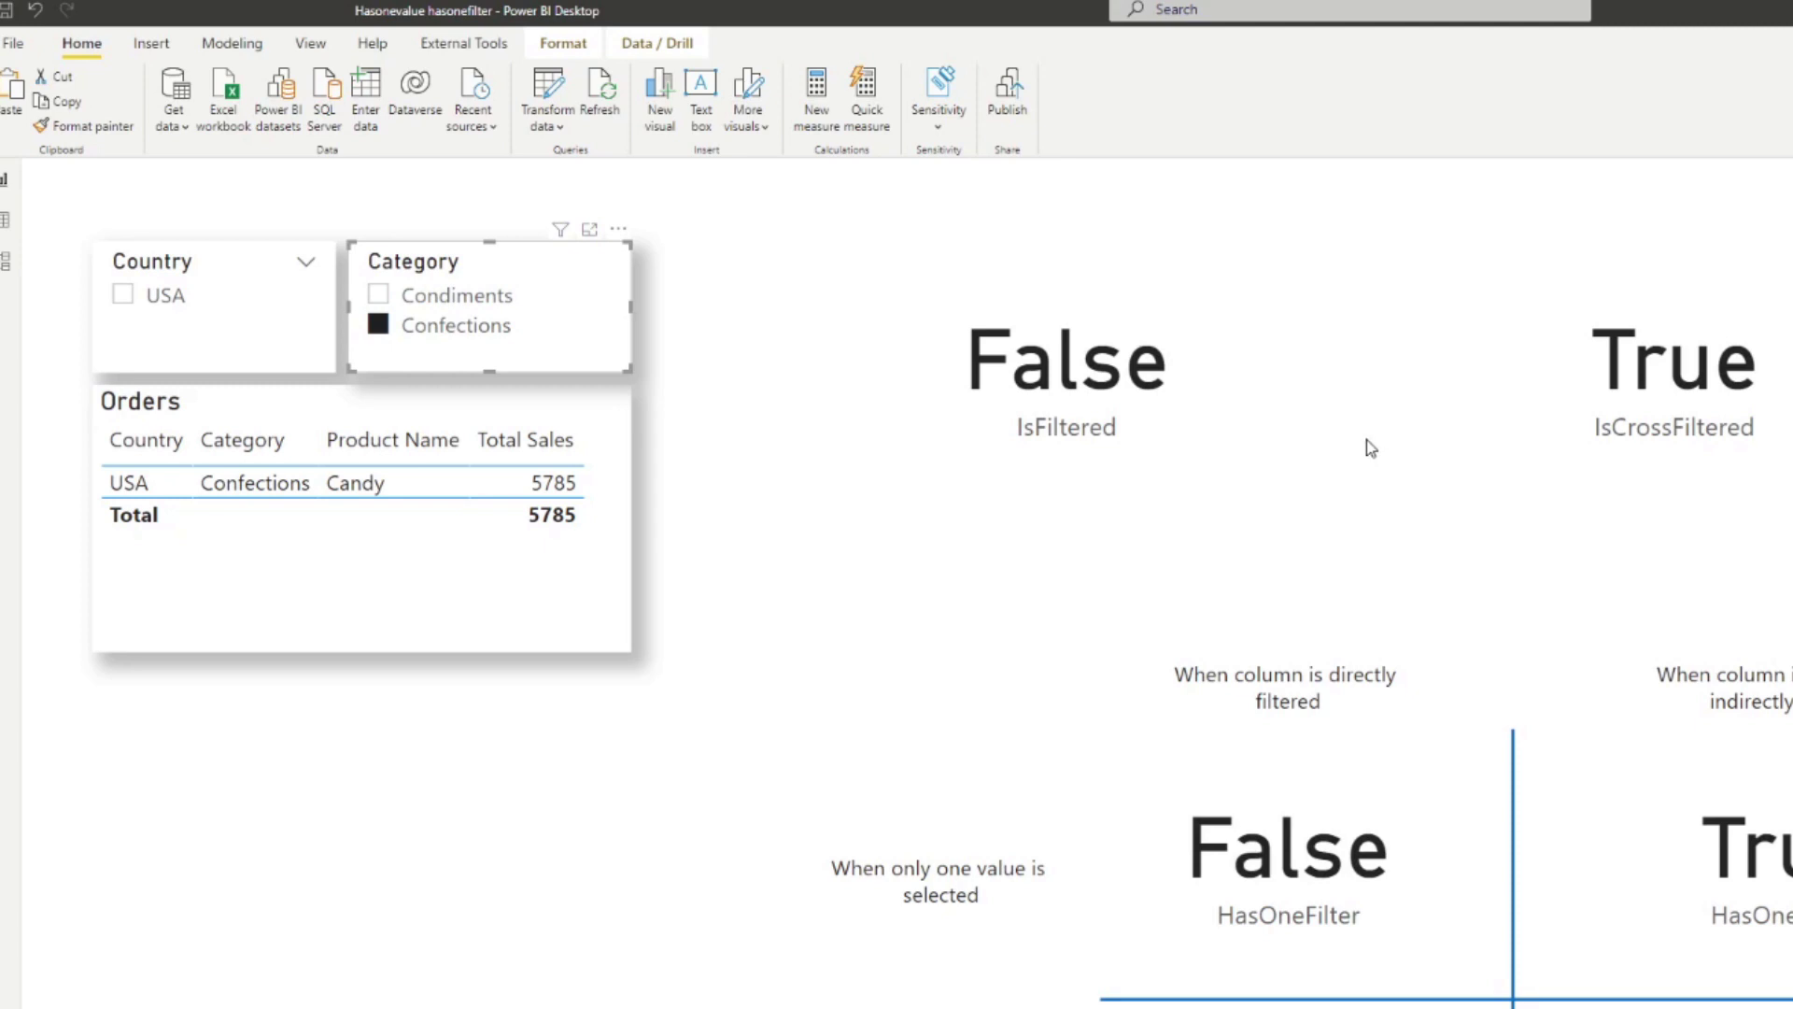
click(123, 299)
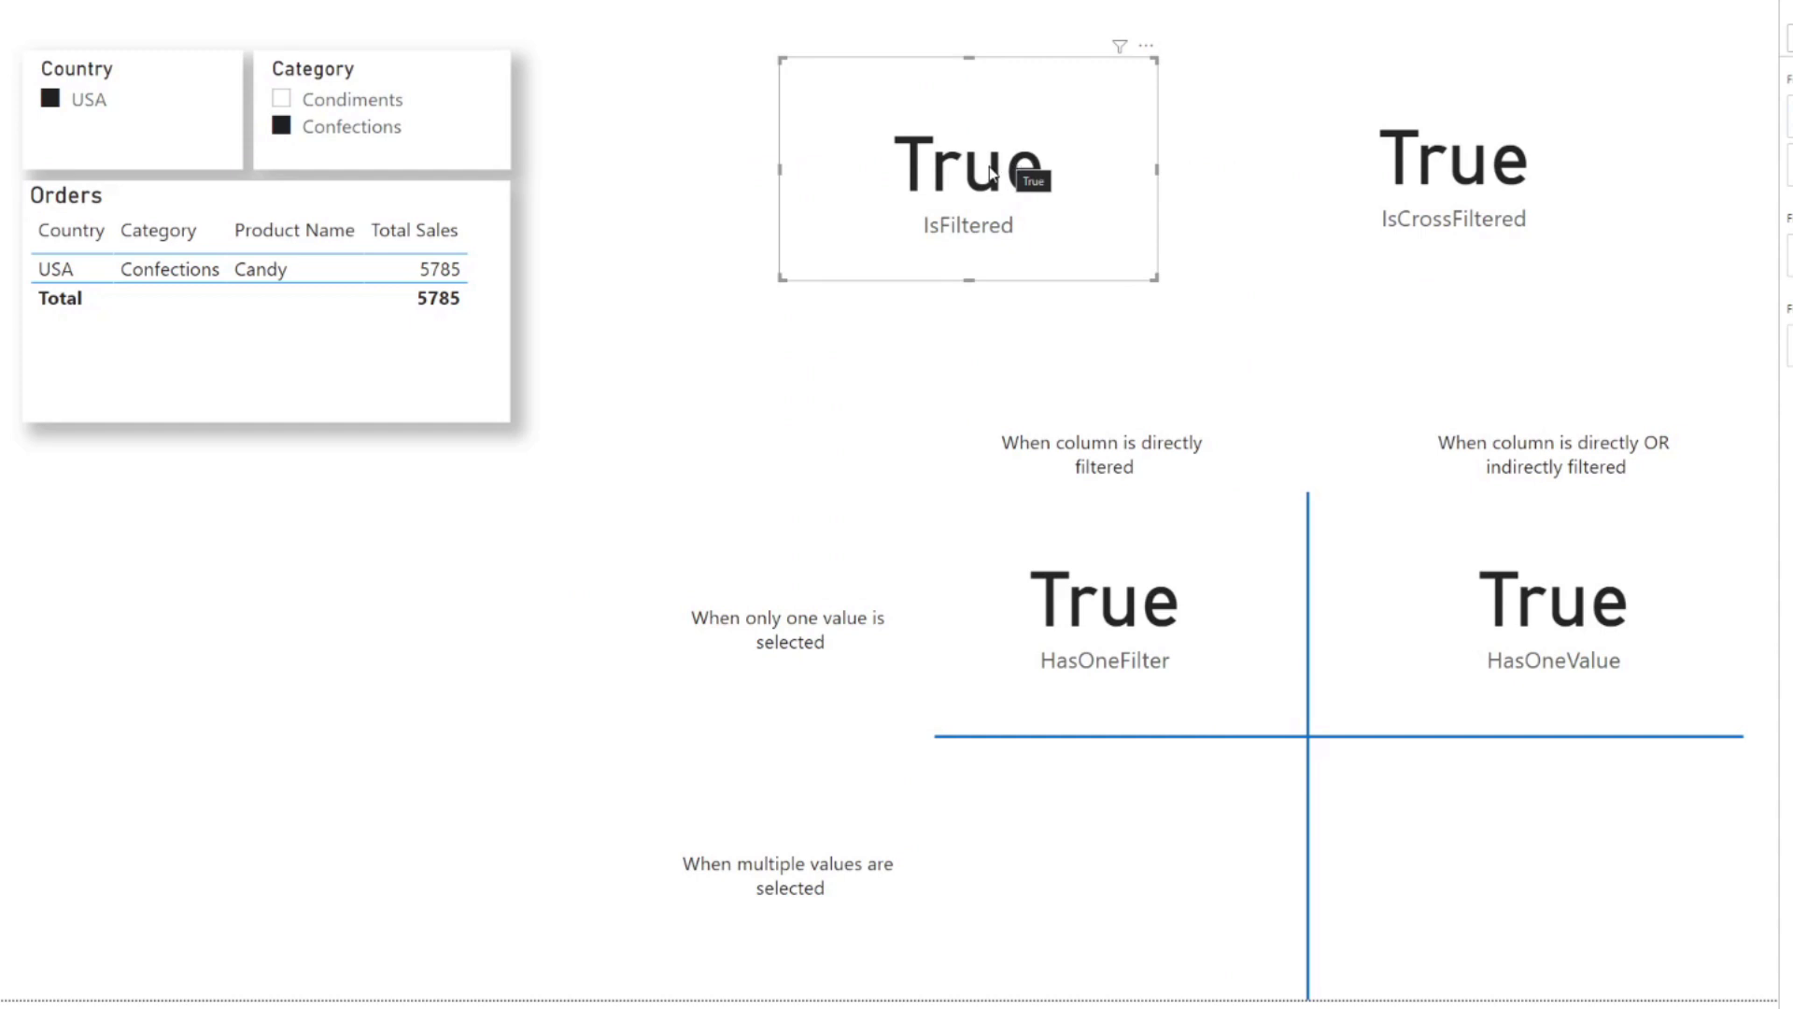
Step: Move IsFiltered to the bottom-left grid quadrant and IsCrossFiltered to the bottom-right
drag(992, 173, 1143, 868)
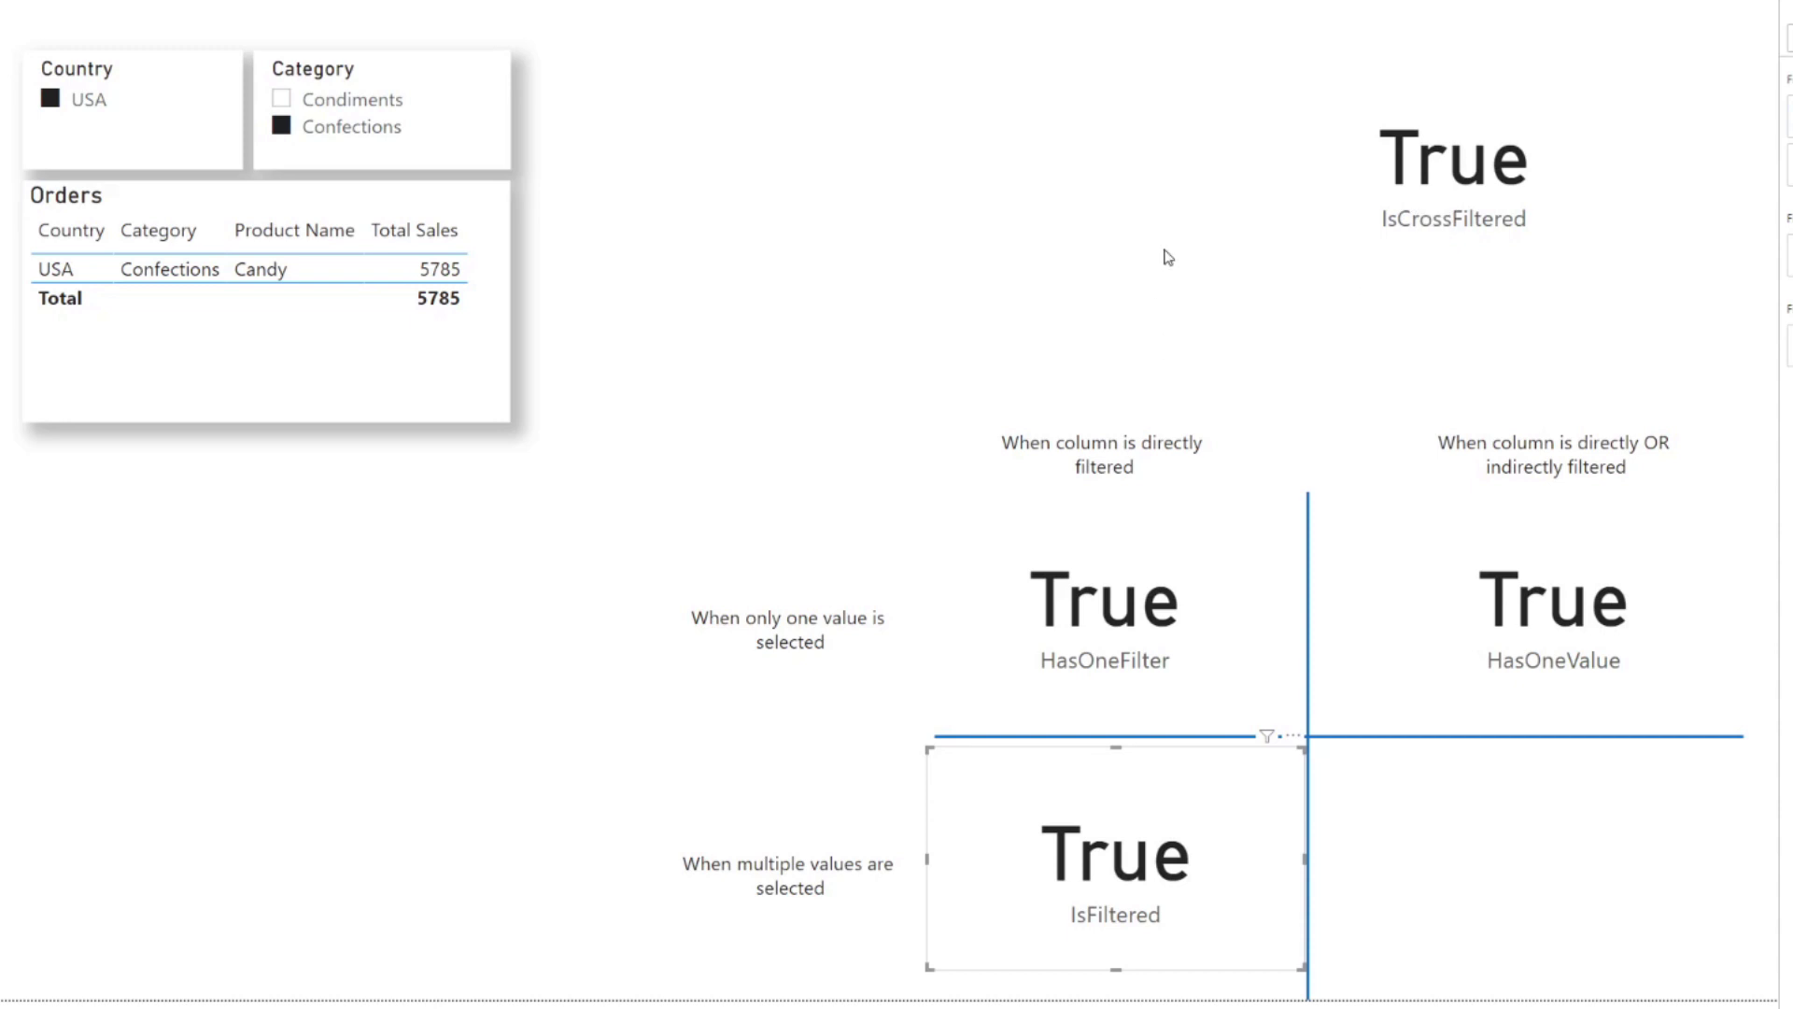
drag(1534, 176, 1628, 872)
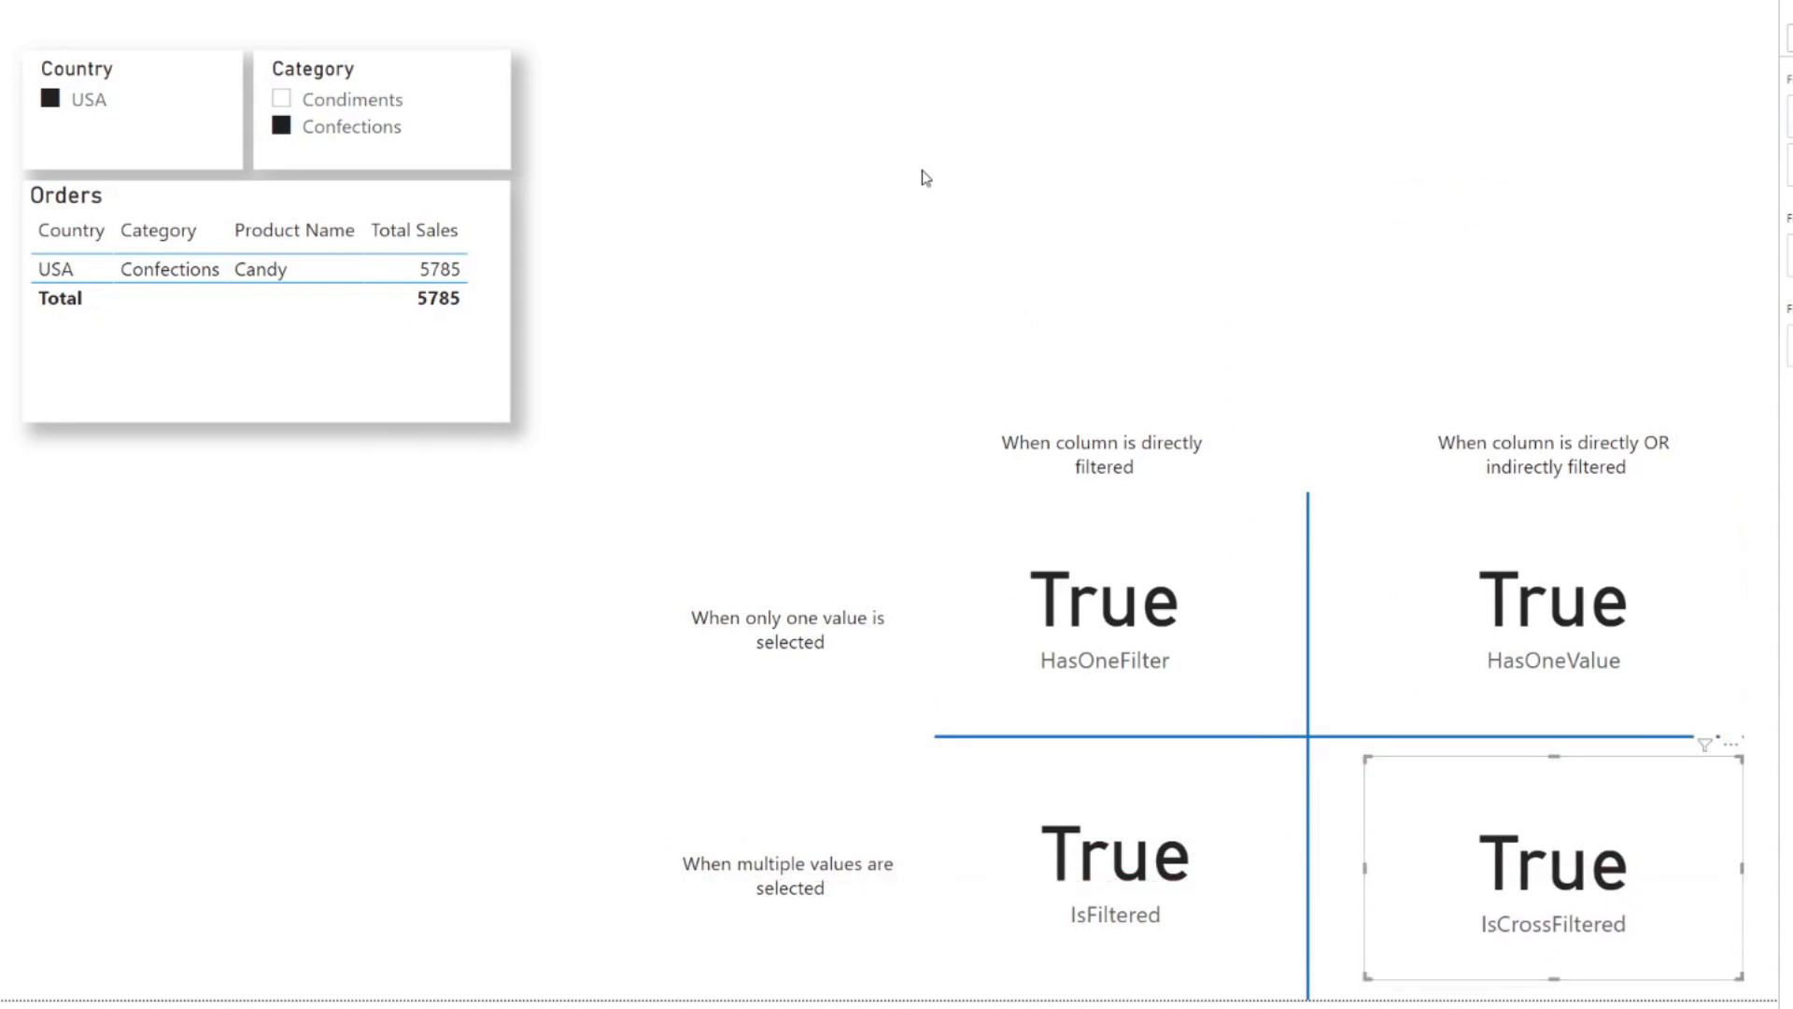